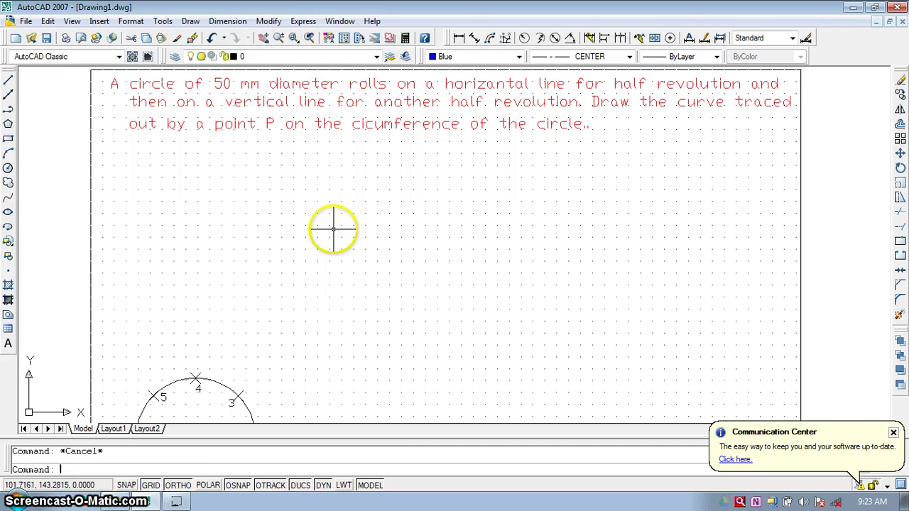
Zoom All, then zoom in so the eight-point numbered circle fills the view
text(z)
key(Return)
text(a)
key(Return)
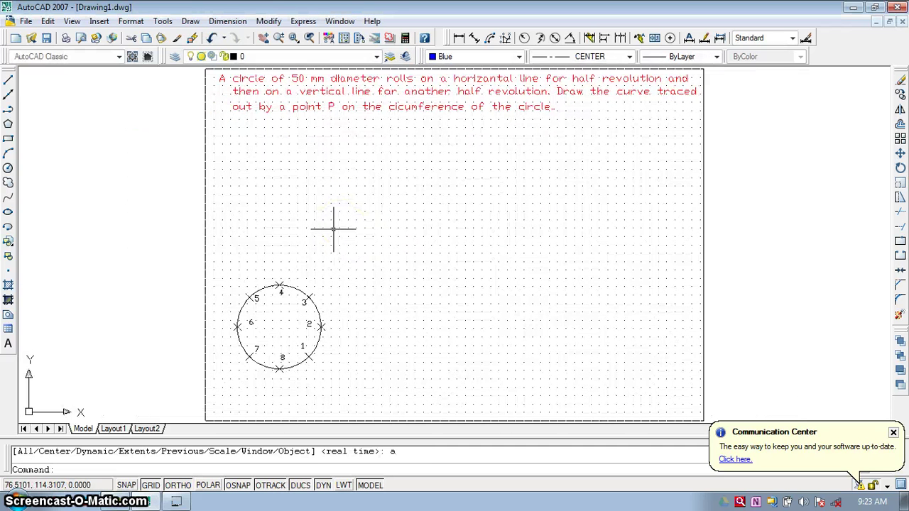
scroll(287, 327, up, 2)
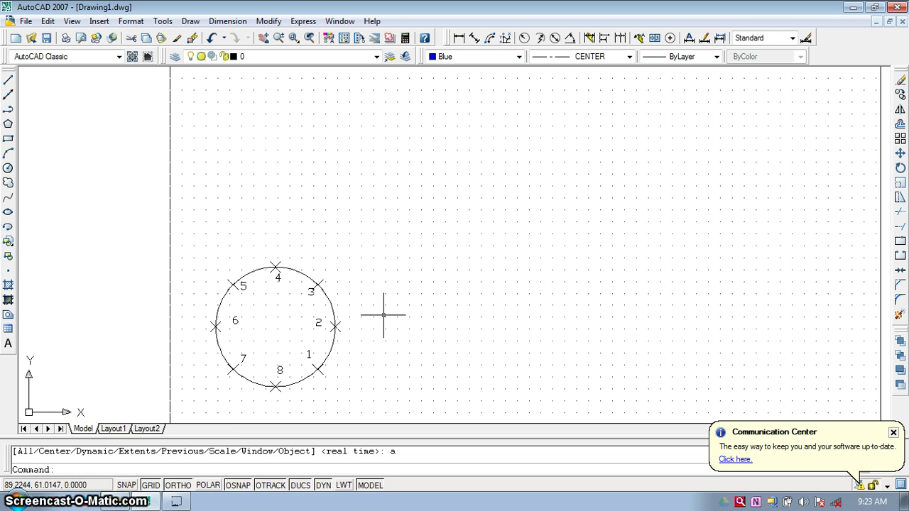
Draw a line from the circle centre 78.5 to the right, then 78.5 straight up
click(377, 285)
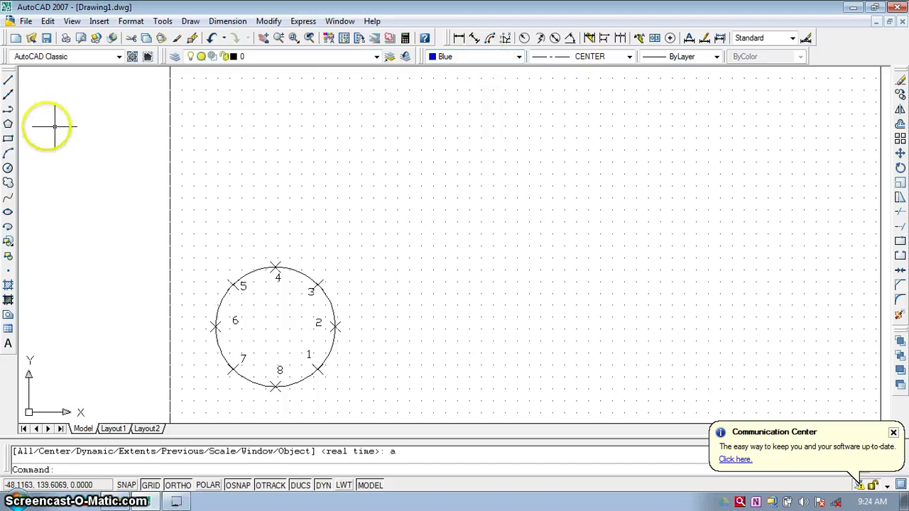
click(9, 80)
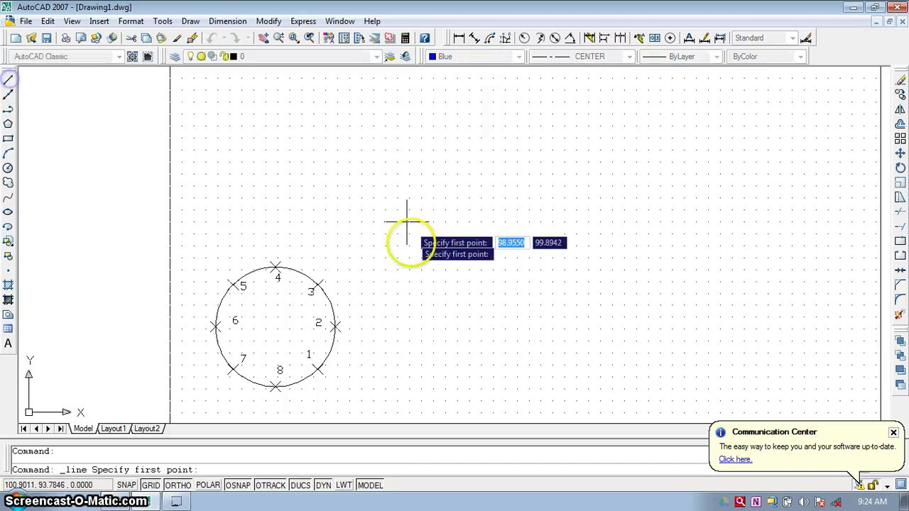
click(276, 328)
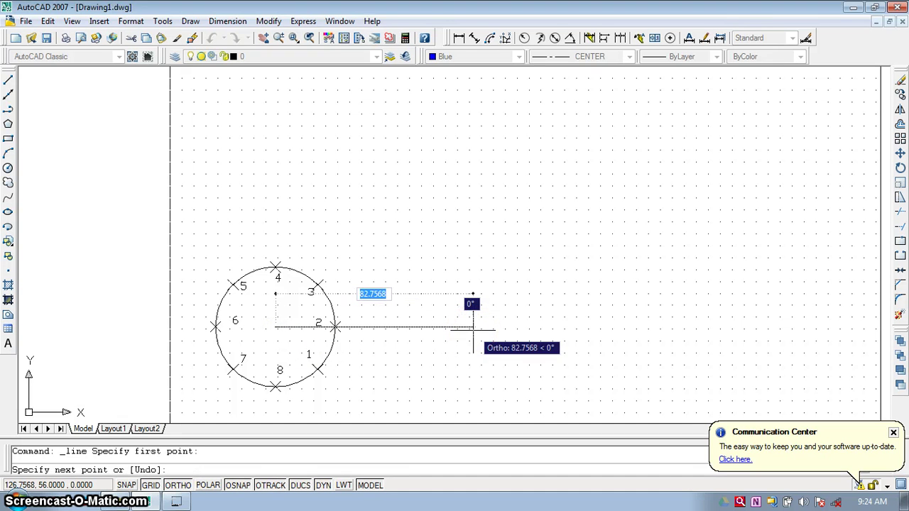
text(78.5)
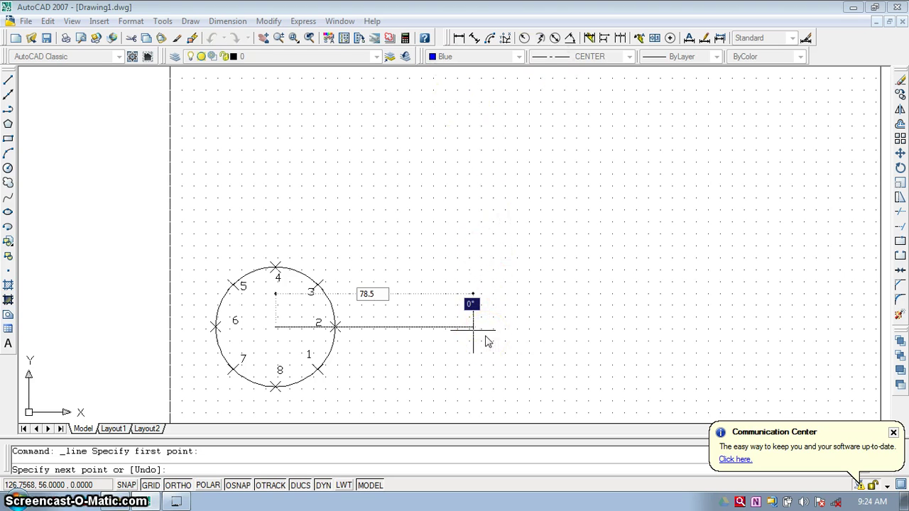
key(Return)
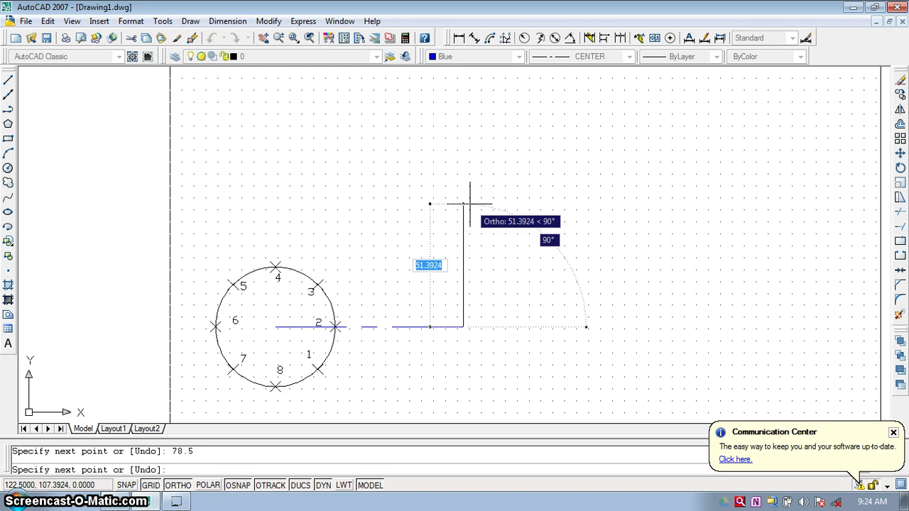
text(78.5)
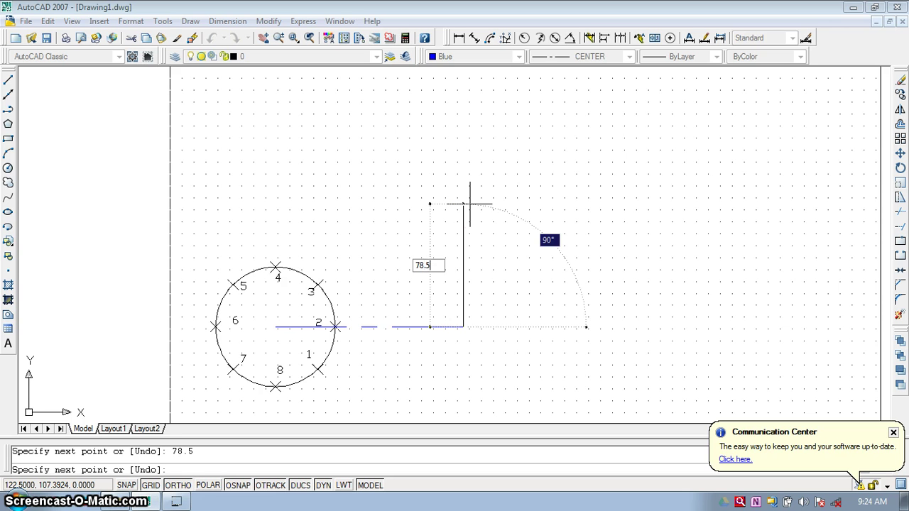
click(546, 201)
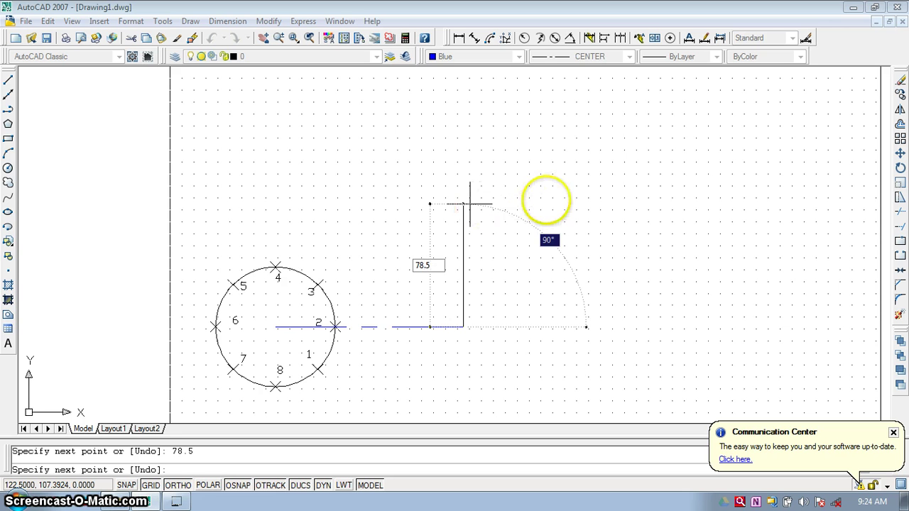
key(Return)
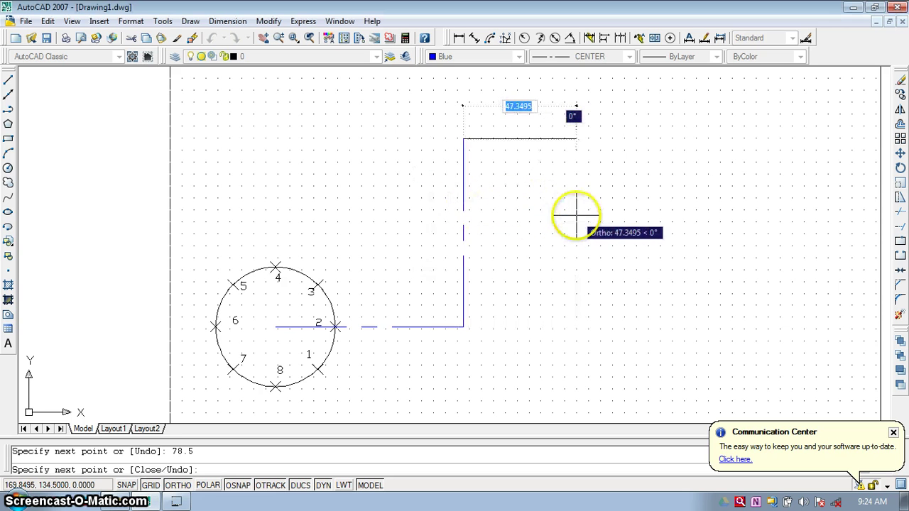
key(Escape)
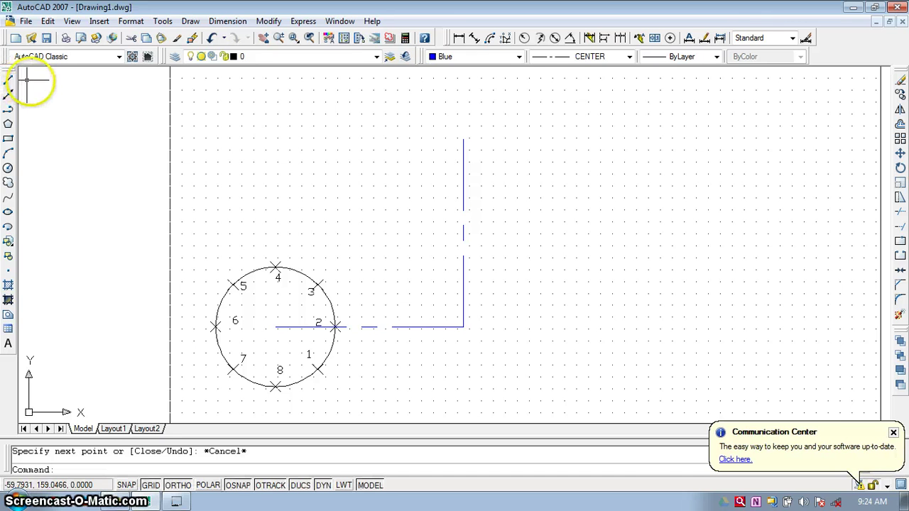
Set the current colour to Color 9 and the linetype to ByLayer
click(511, 58)
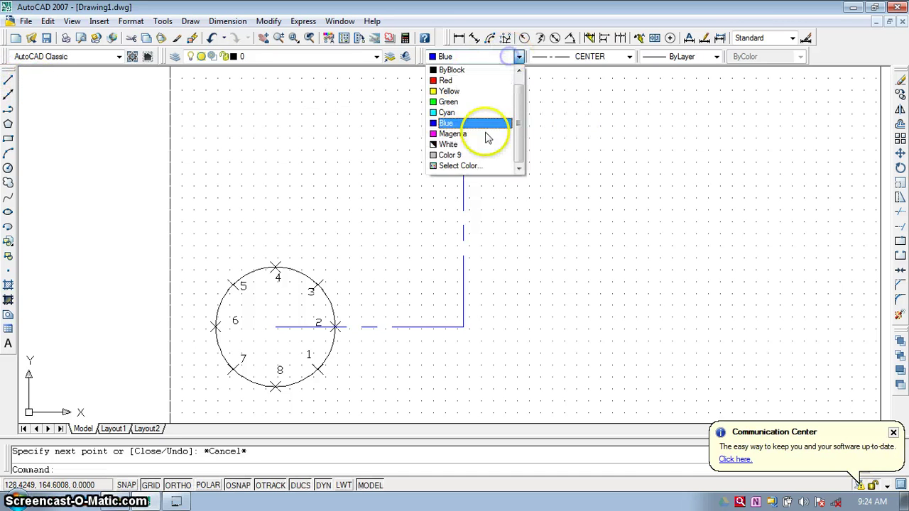
click(473, 149)
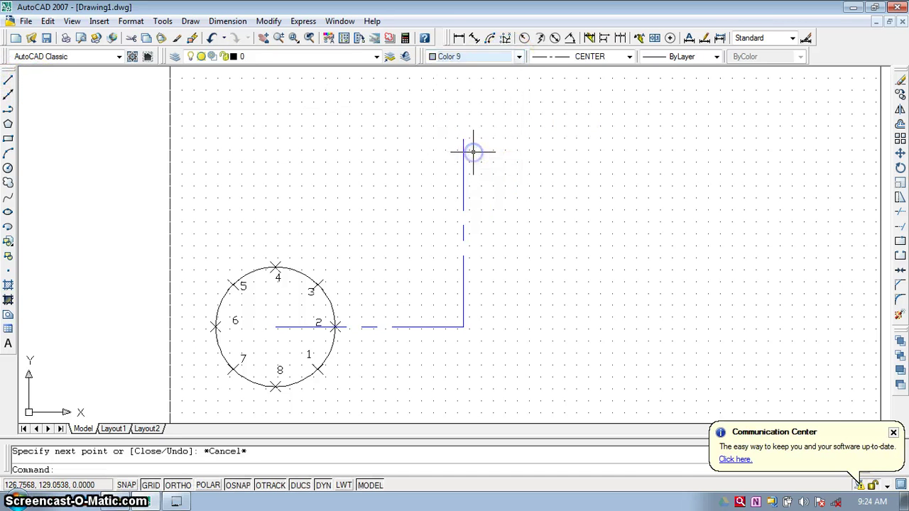
click(562, 57)
click(579, 69)
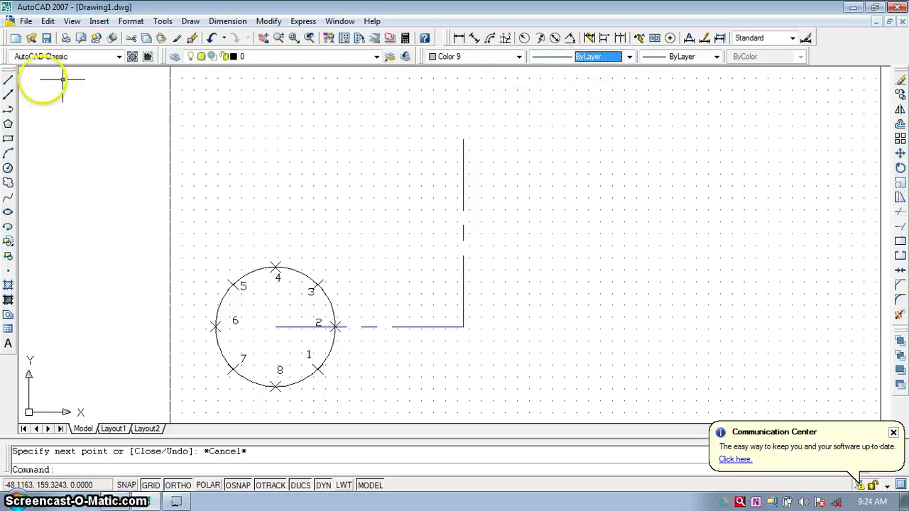
Draw 78.5 mm horizontal lines to the right from circle points 8 and 4
click(8, 80)
click(276, 388)
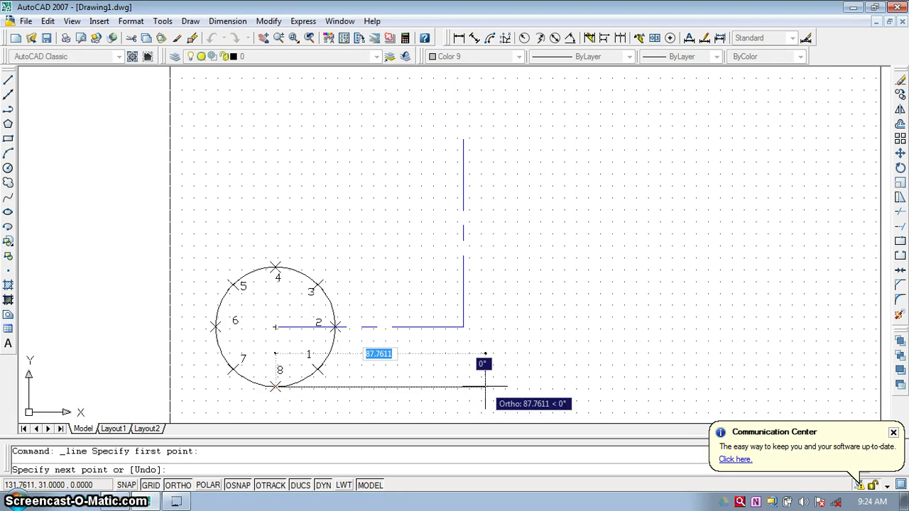
text(7)
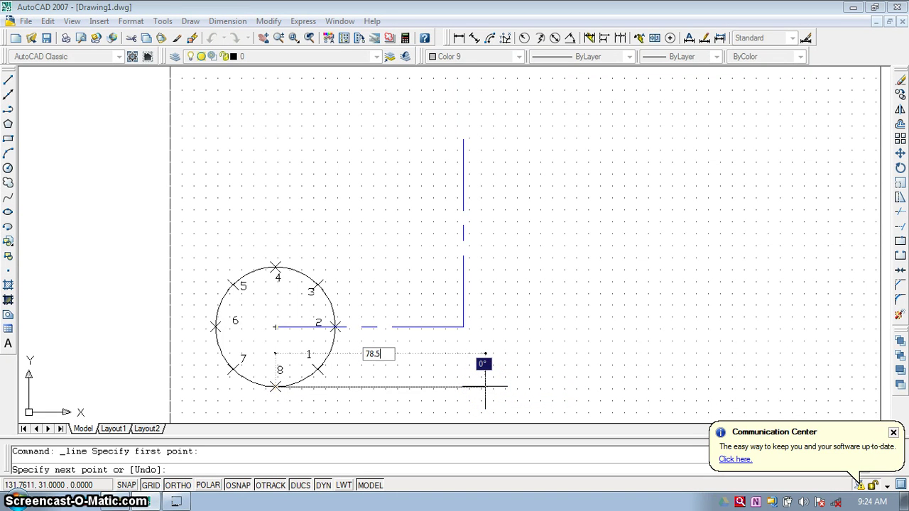
text(8.5)
key(Return)
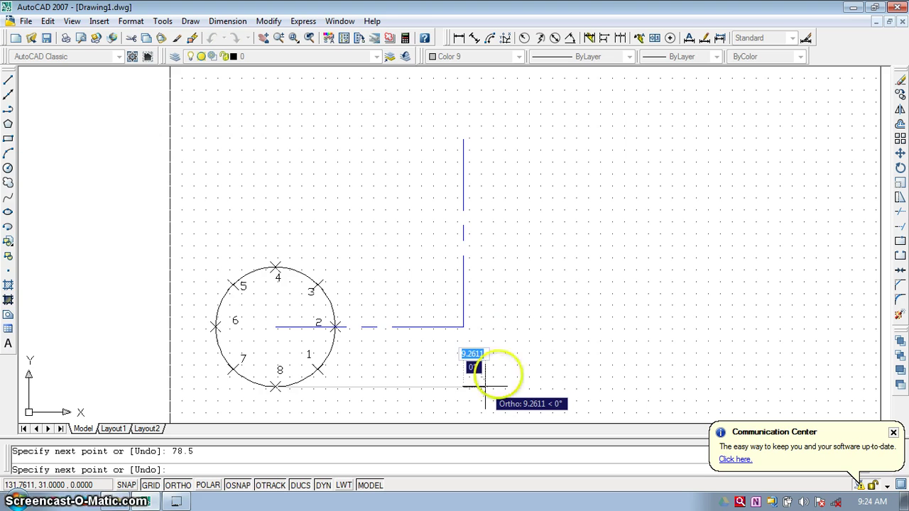
key(Escape)
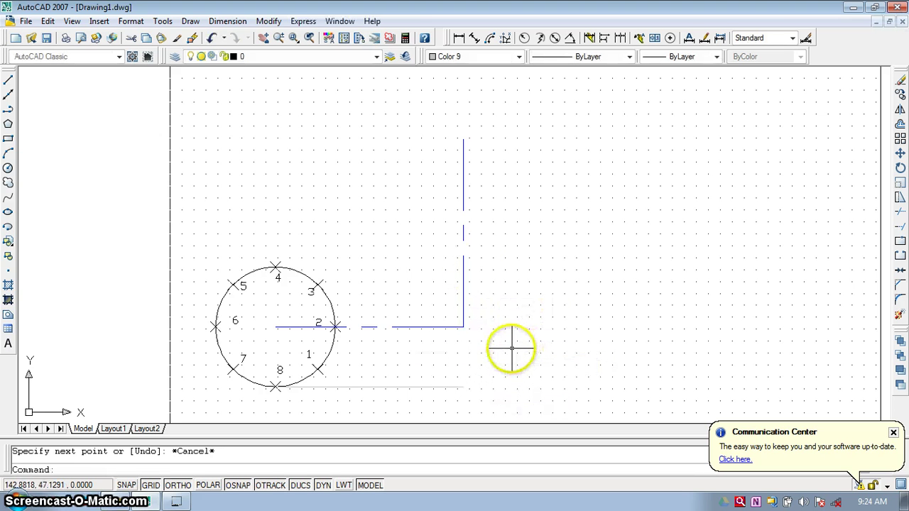
click(8, 79)
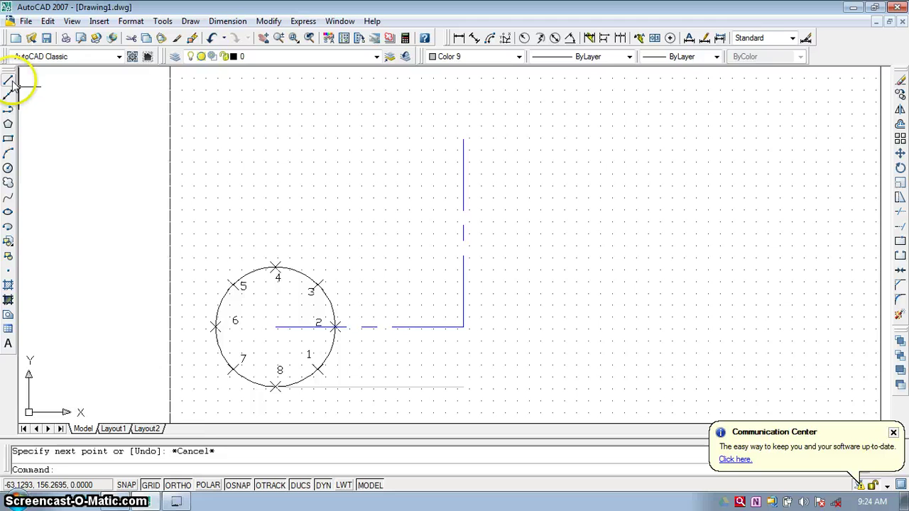
click(275, 268)
text(78)
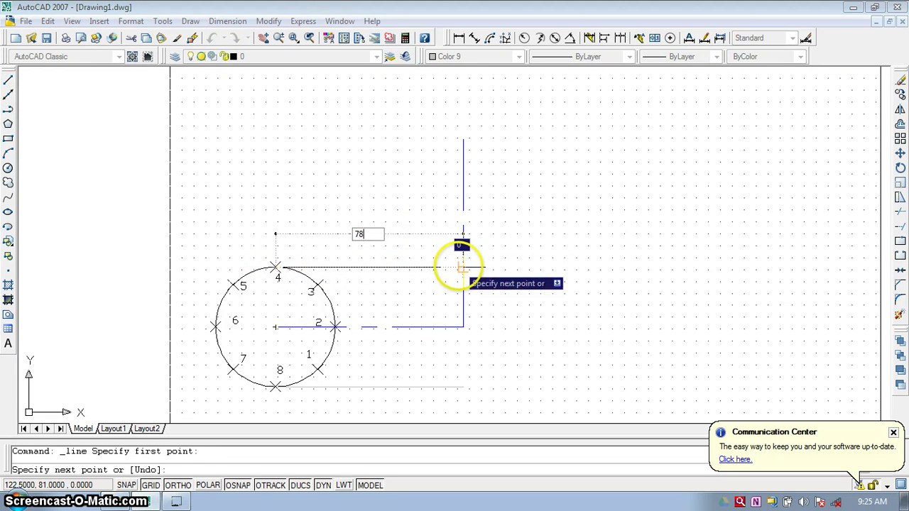
text(.5)
key(Return)
key(Escape)
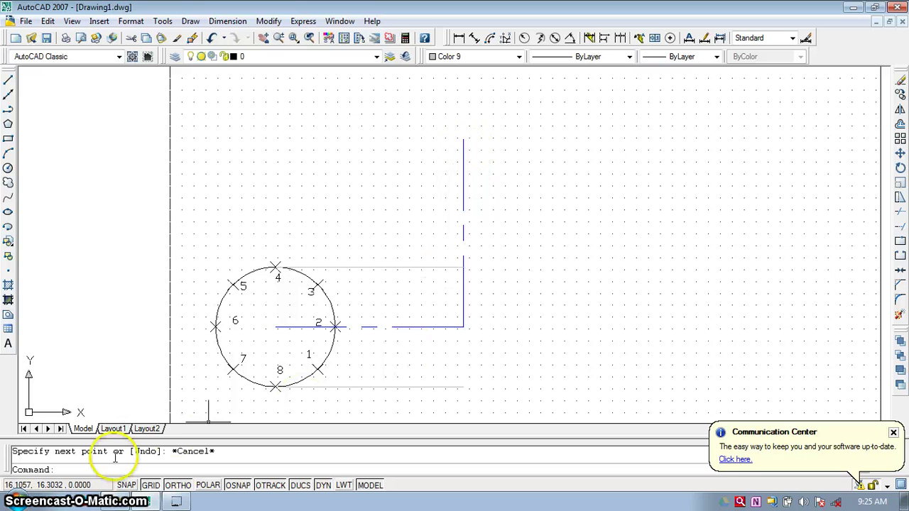
Set the colour back to Blue and DIVIDE the horizontal centre line into 4 parts
click(495, 62)
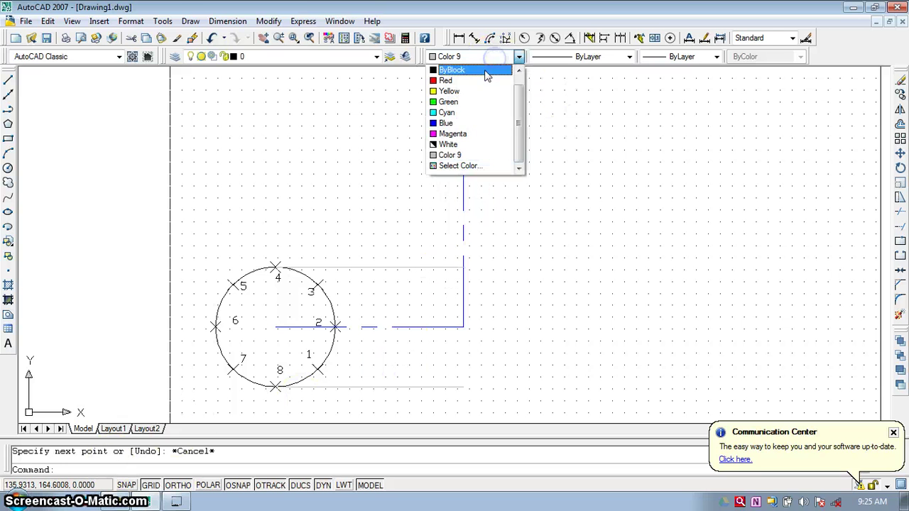
click(473, 122)
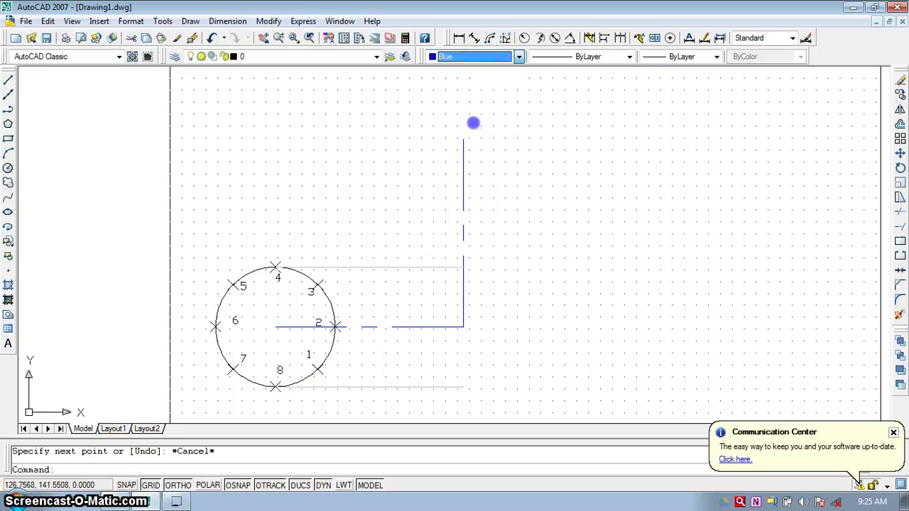
click(257, 468)
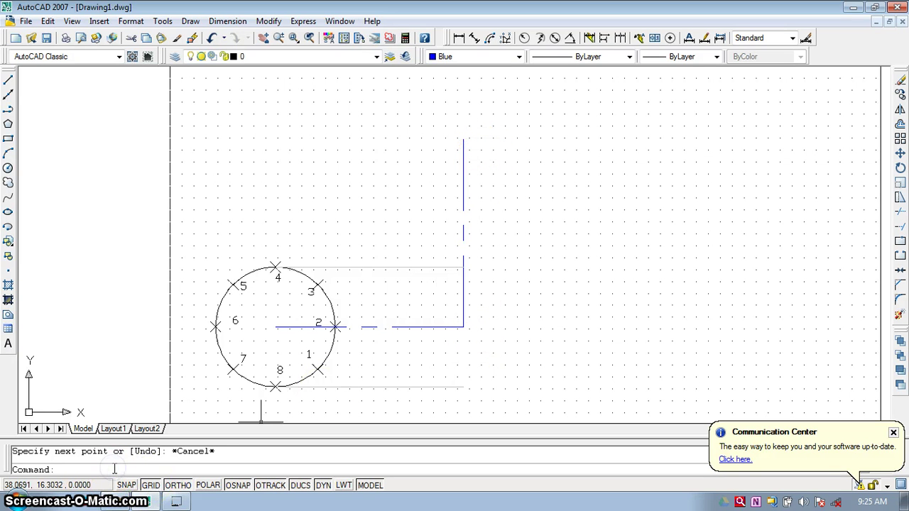
text(de)
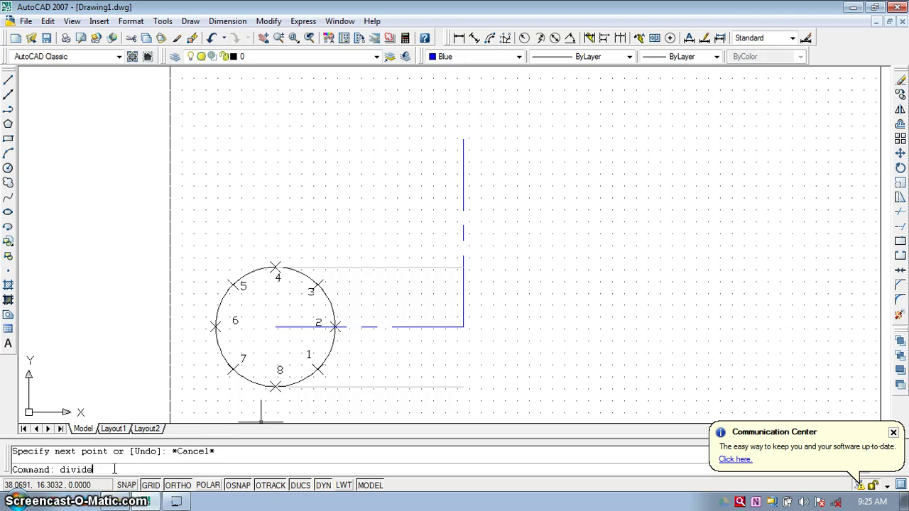
key(Return)
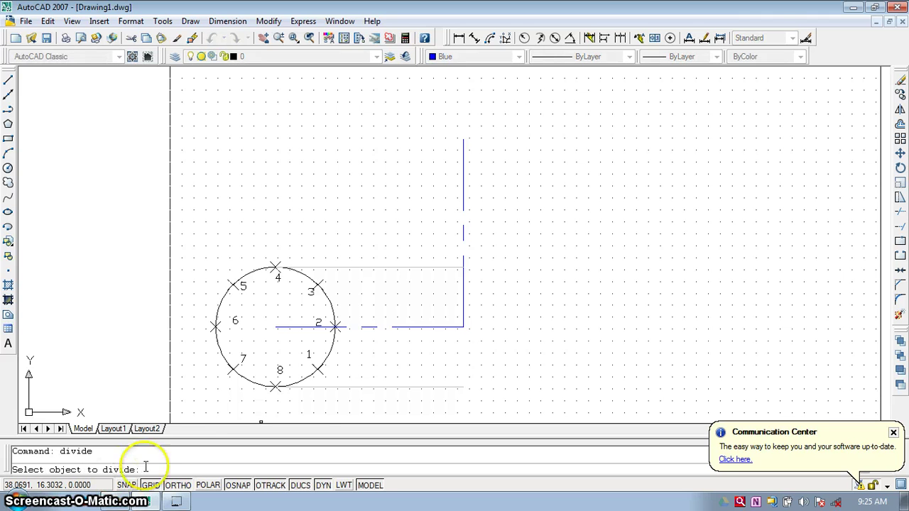
click(402, 327)
click(264, 467)
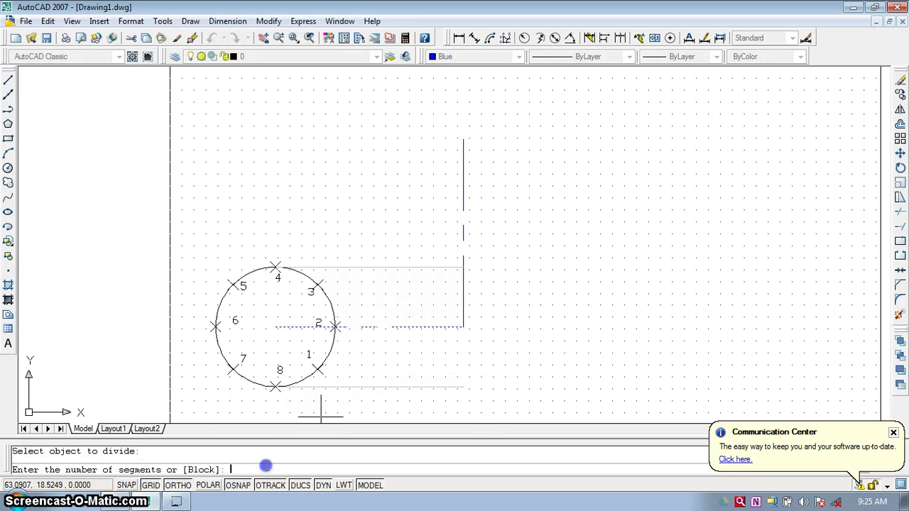
key(Return)
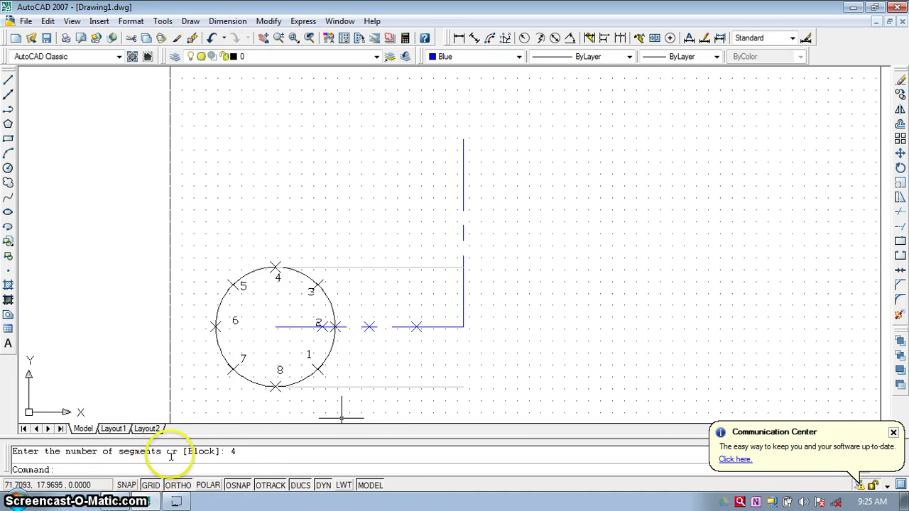
Repeat DIVIDE and select the vertical blue line
right_click(642, 252)
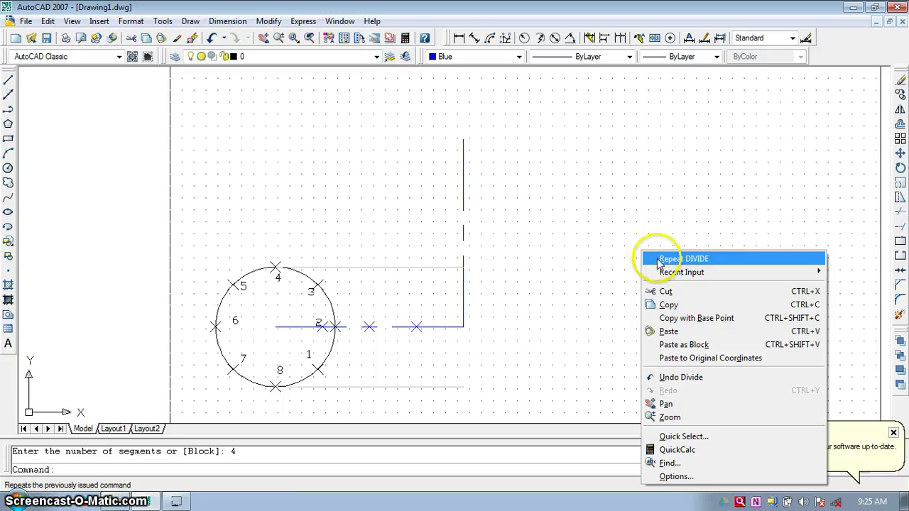
click(682, 259)
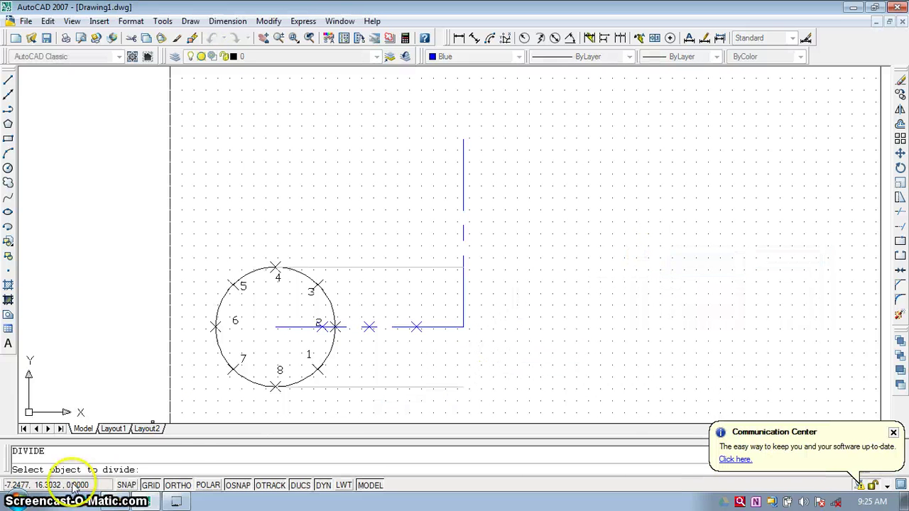
click(464, 292)
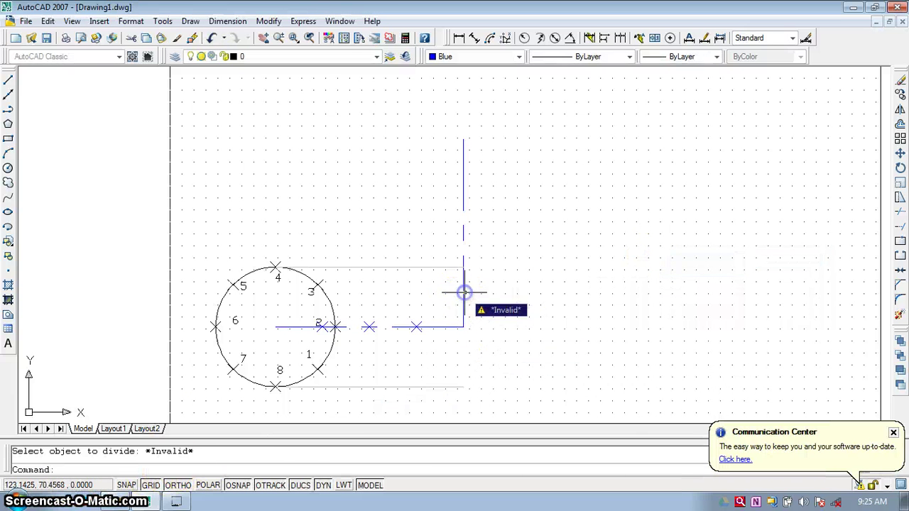
click(463, 297)
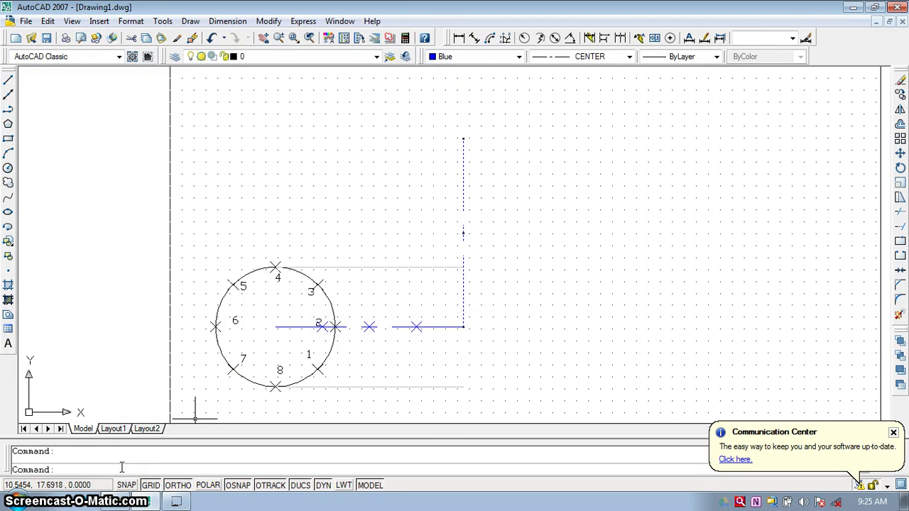
Divide the vertical blue line into 4 equal segments
text(di)
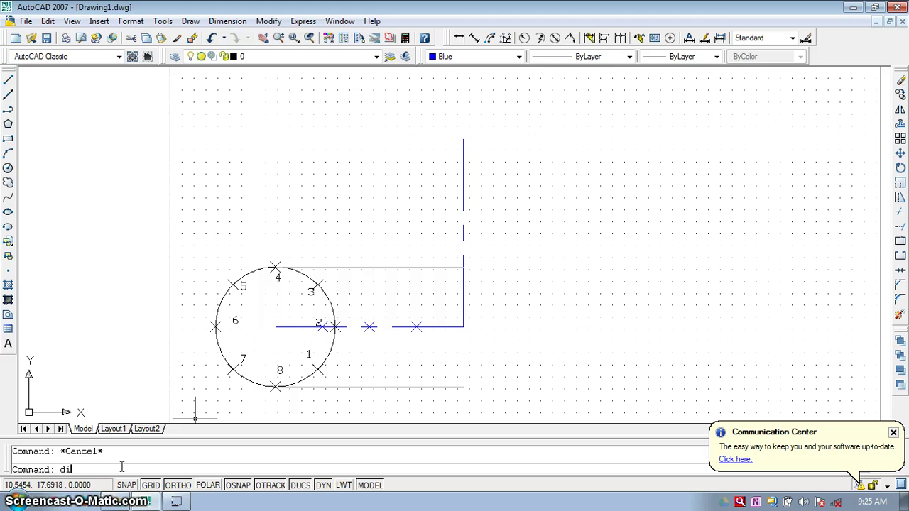
text(vide)
key(Return)
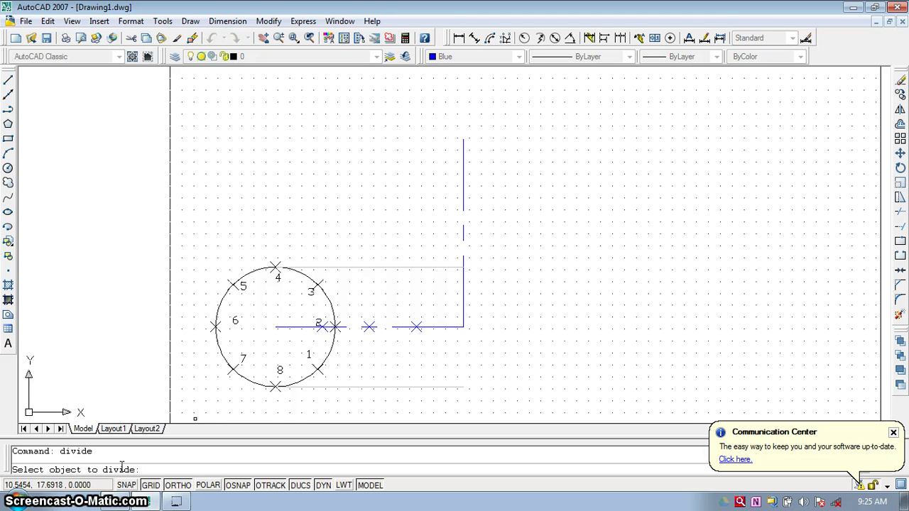
click(463, 235)
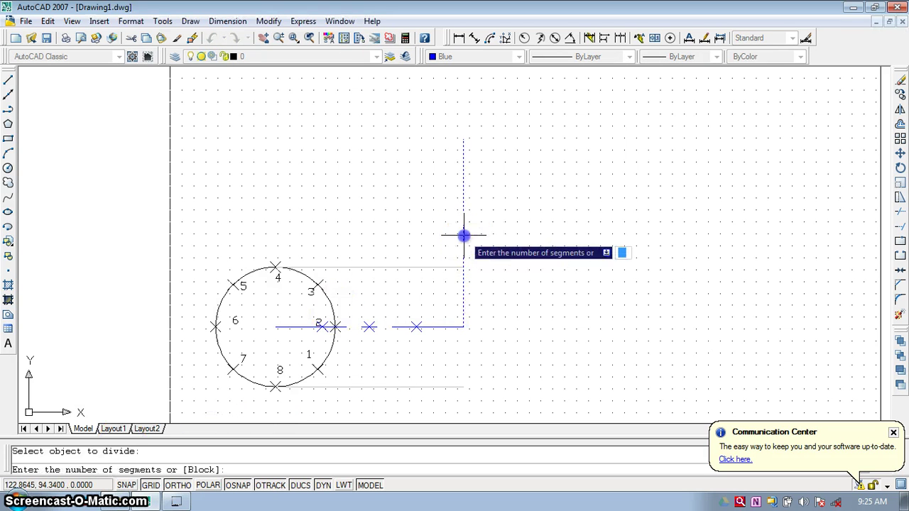
click(289, 472)
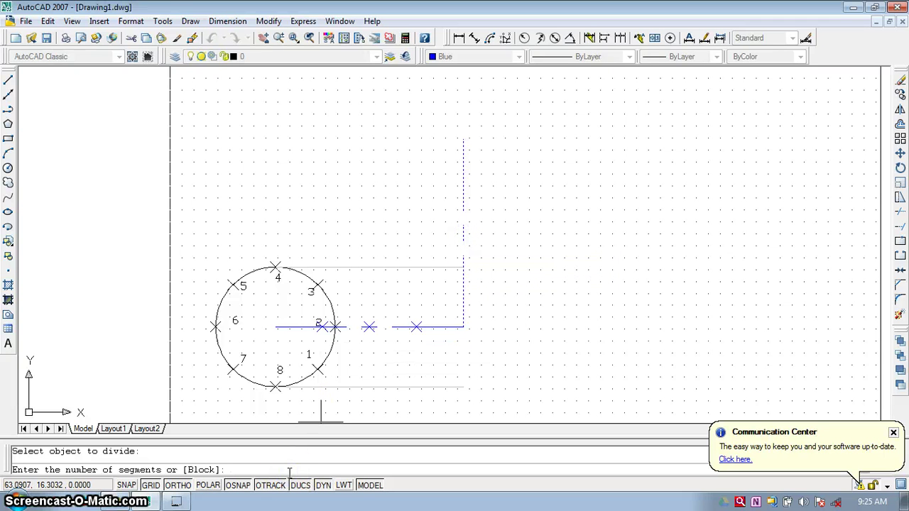
key(Return)
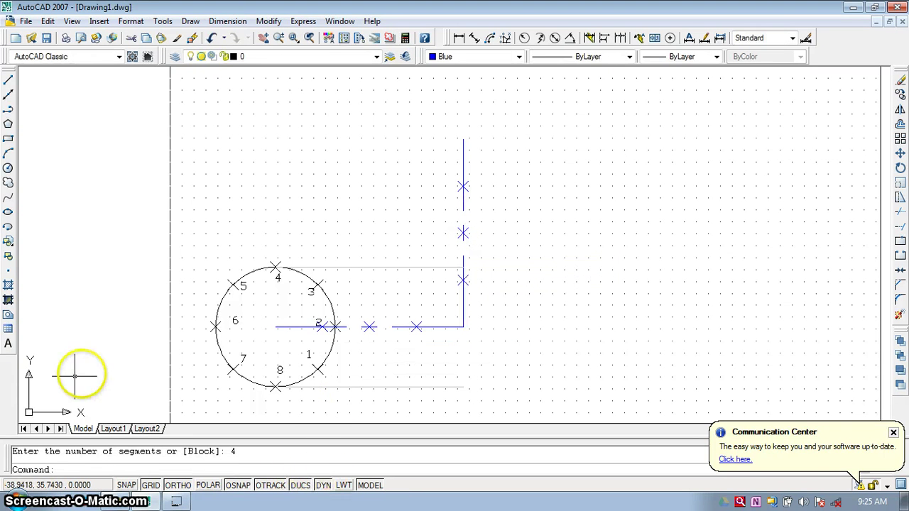
Place points at the line corner and the top of the vertical line, redoing the corner point
click(9, 274)
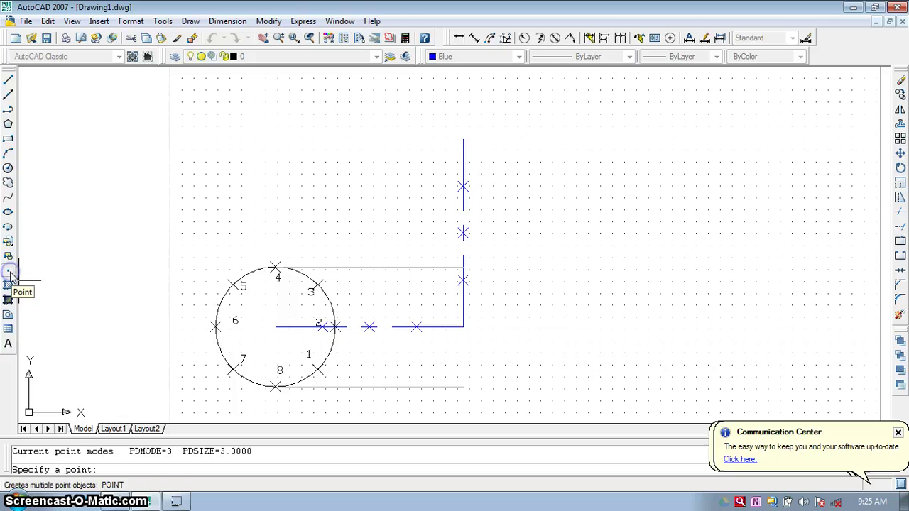
click(464, 326)
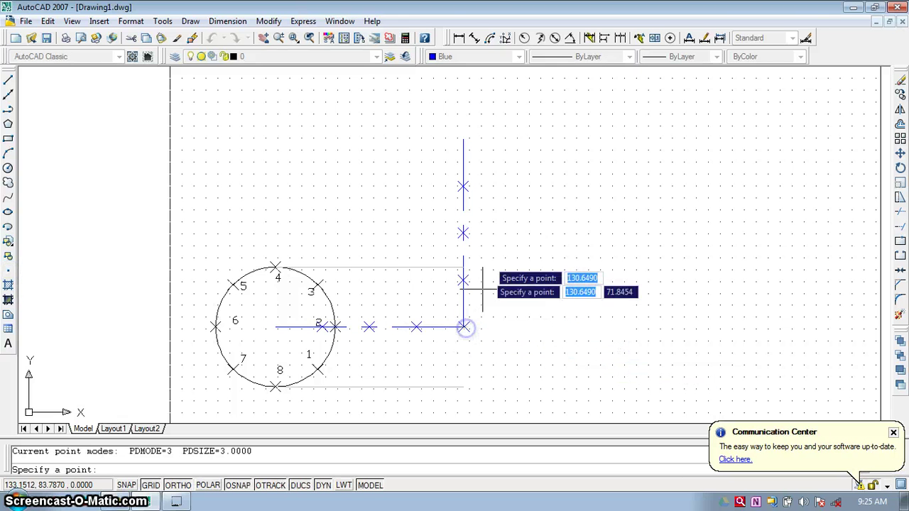
click(463, 139)
key(Escape)
scroll(472, 328, up, 3)
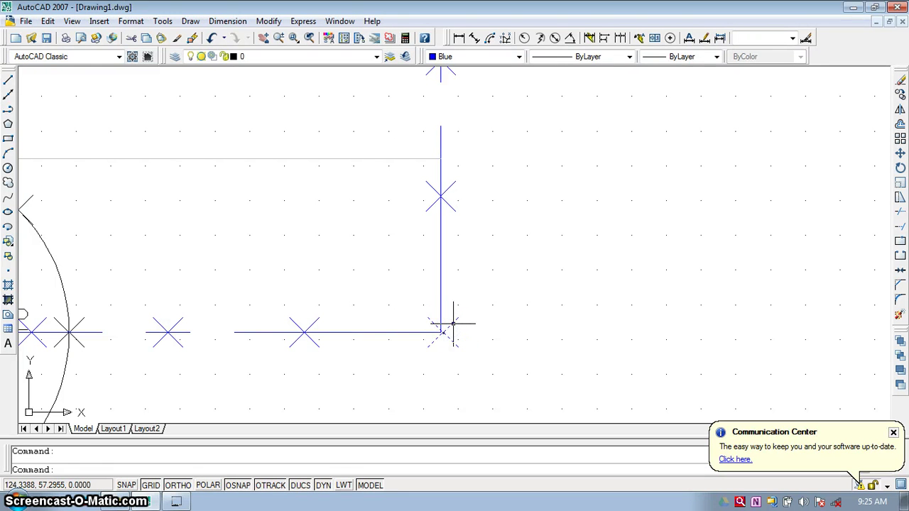
click(452, 325)
key(Delete)
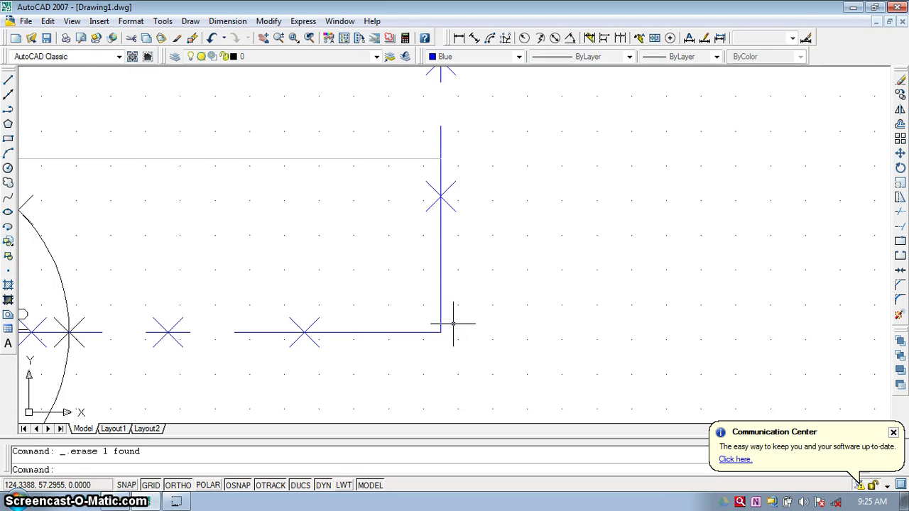
click(8, 273)
click(440, 331)
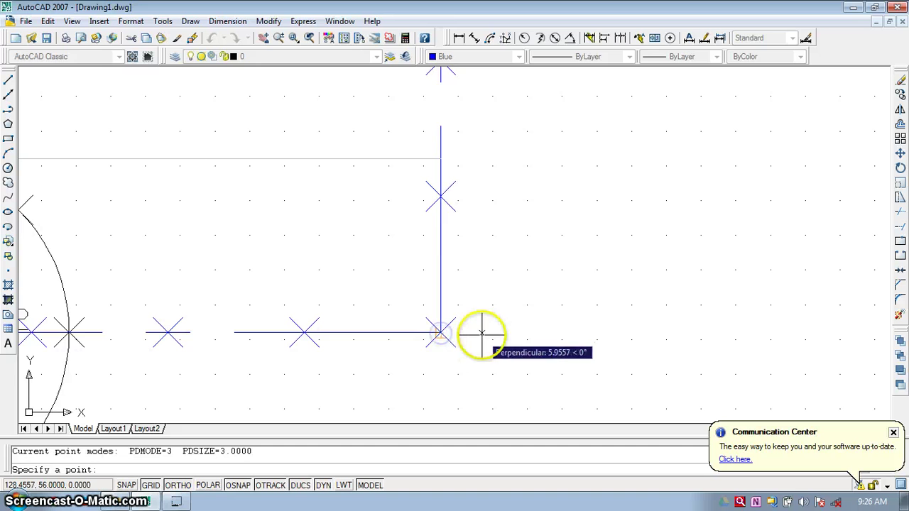
key(Escape)
Zoom All, zoom in, and start the DTEXT single-line text command
text(z)
key(Return)
text(a)
key(Return)
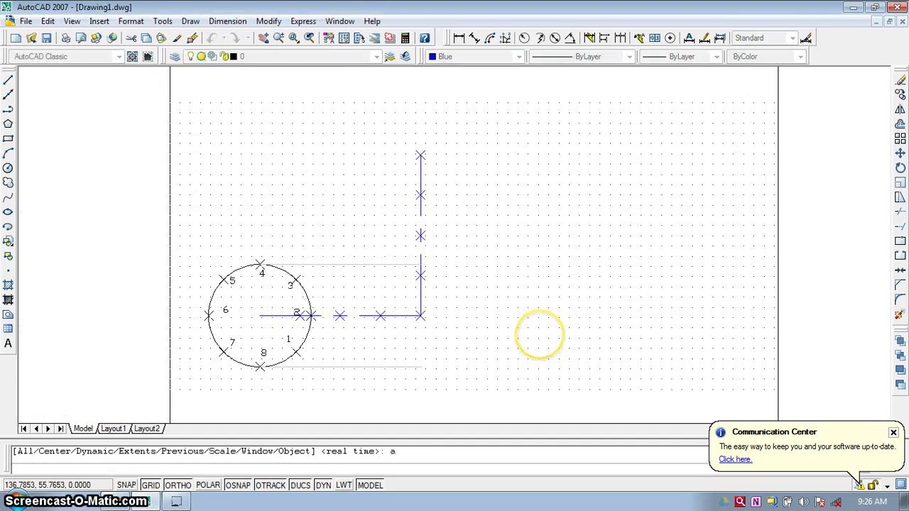
scroll(323, 324, up, 1)
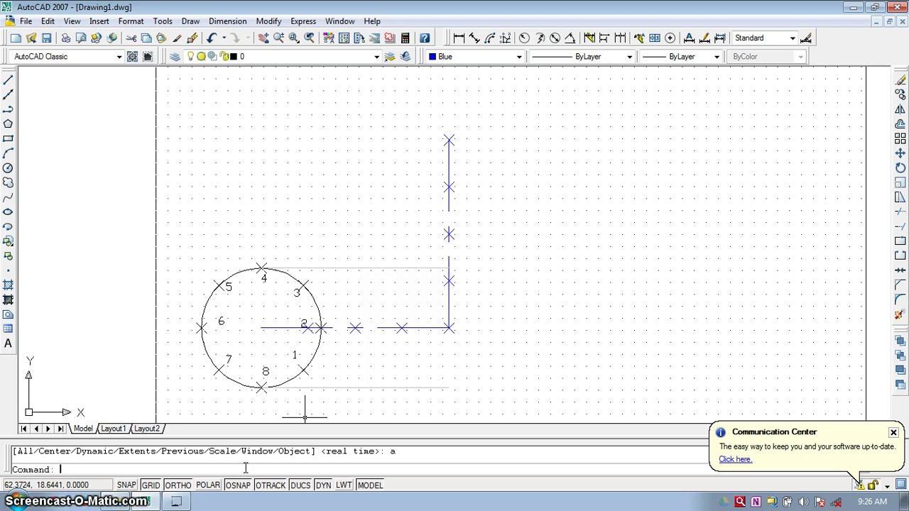
click(271, 470)
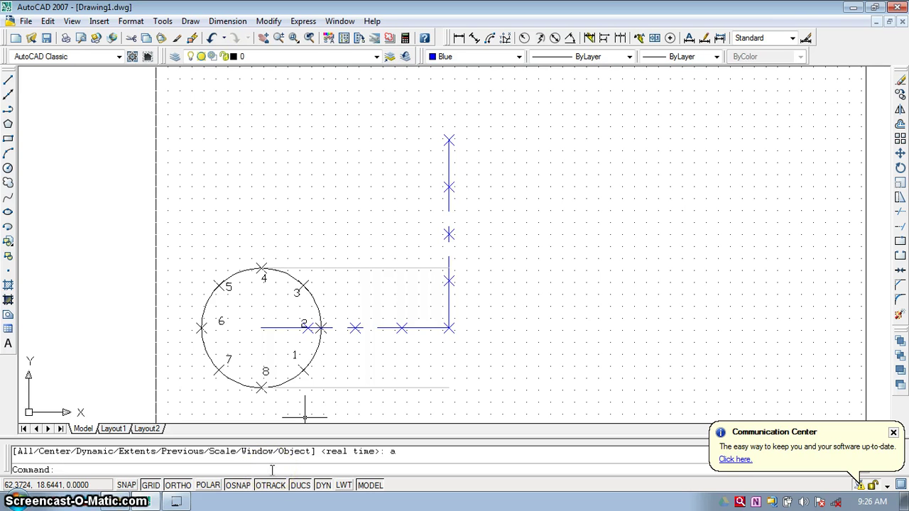
key(Return)
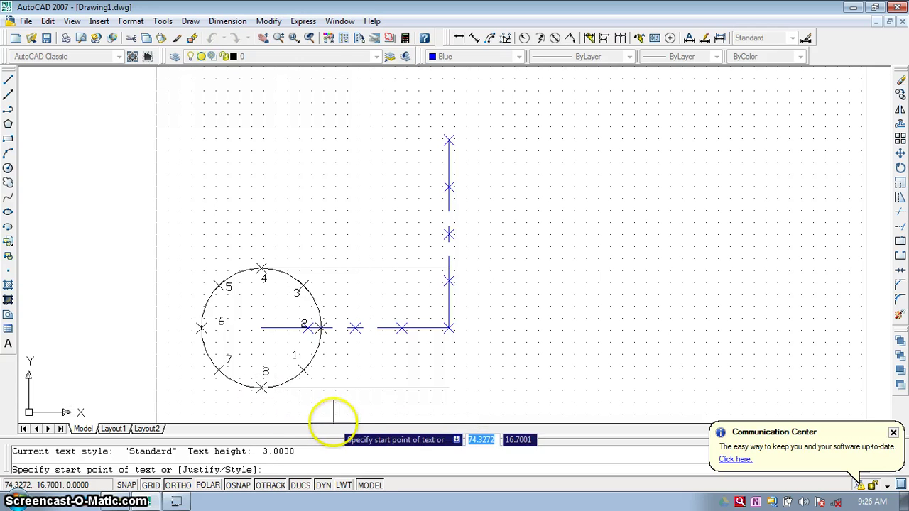
With text height 3 and rotation 0, label the horizontal marks 1 to 4
click(305, 343)
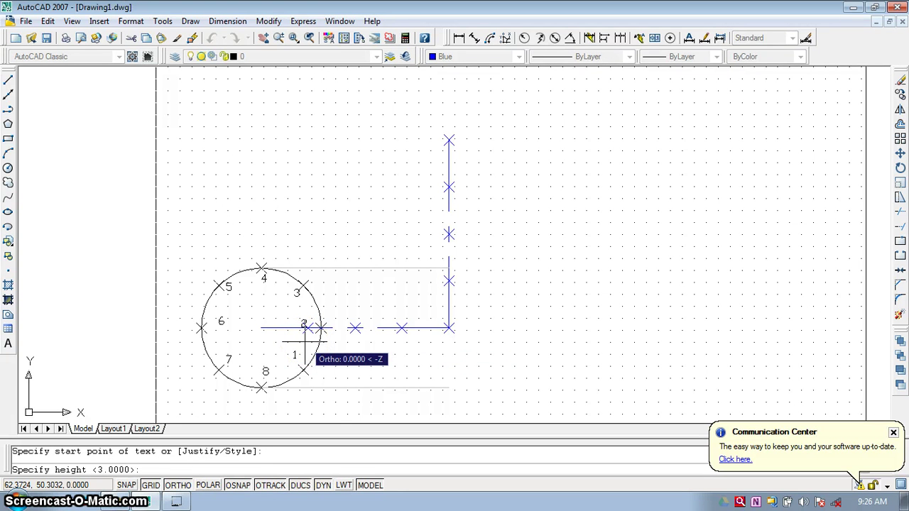
key(Return)
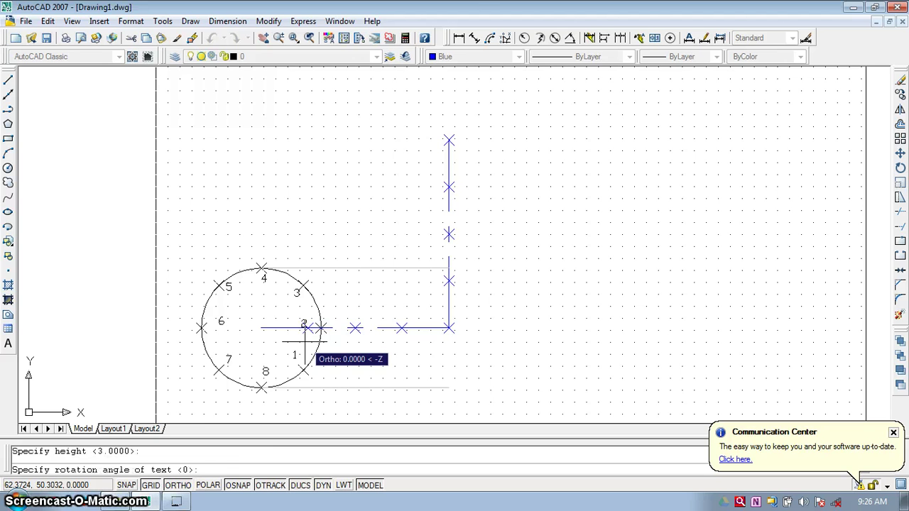
key(Return)
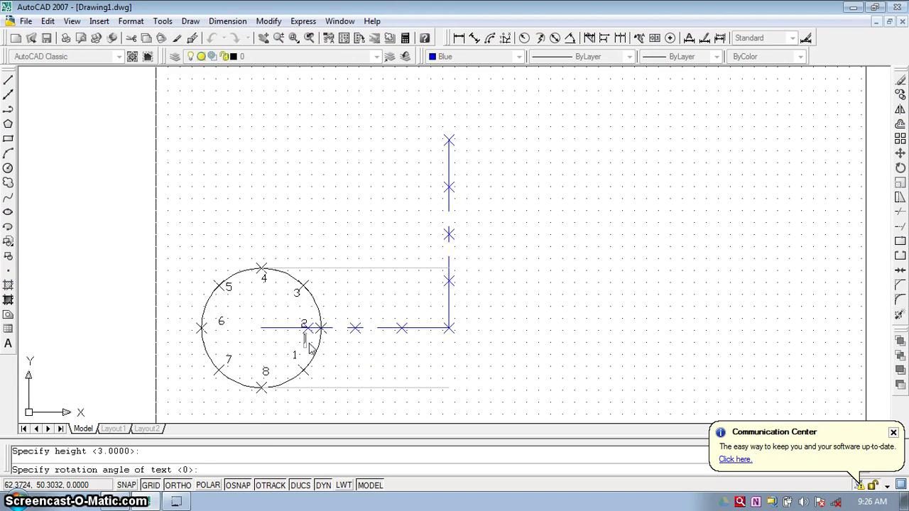
click(357, 348)
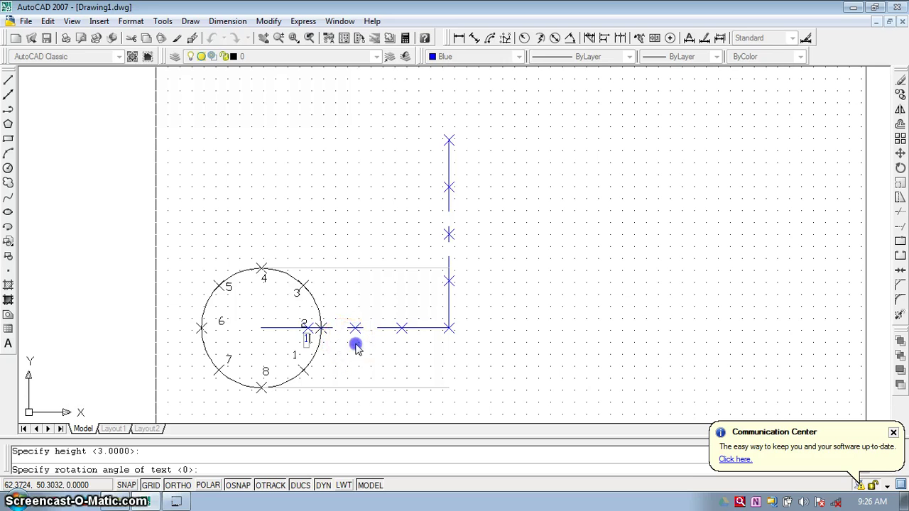
click(406, 347)
click(448, 342)
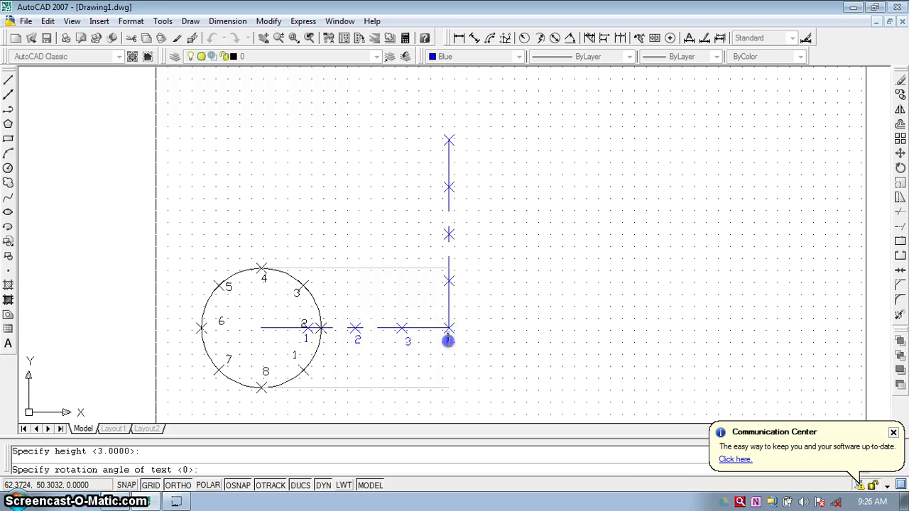
text(1)
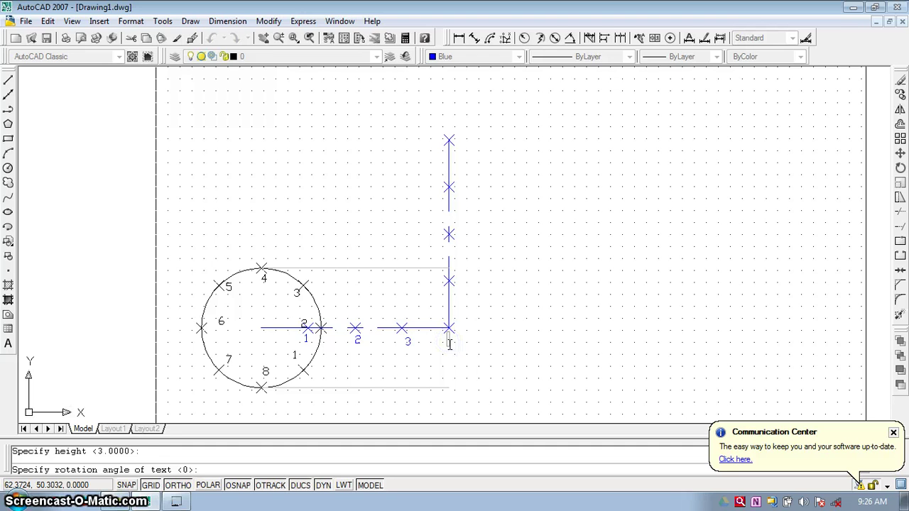
text(4)
Label the vertical marks 5, 6, 7 and 8, then finish the text
click(463, 282)
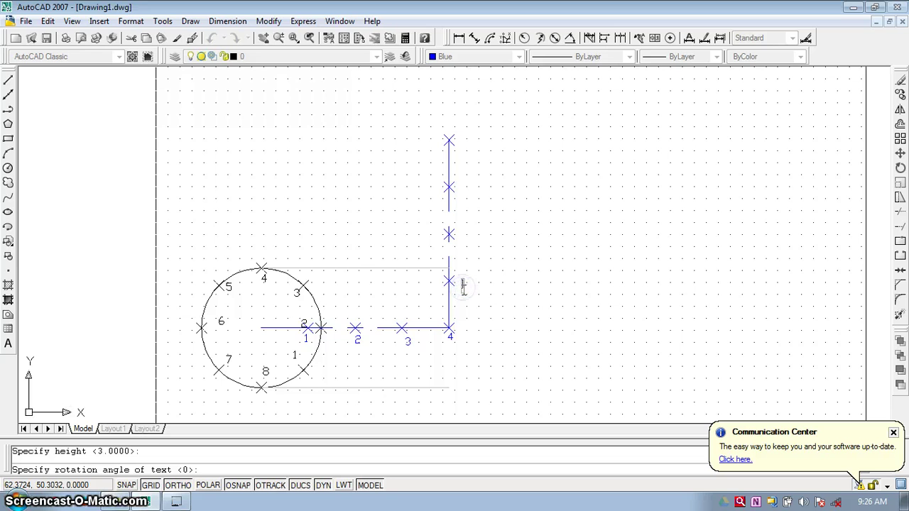
text(5)
click(463, 236)
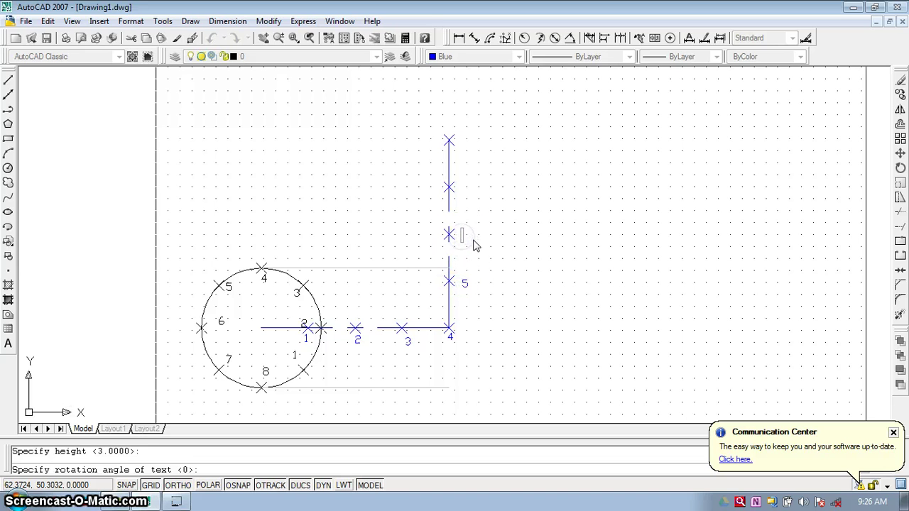
text(6)
click(462, 187)
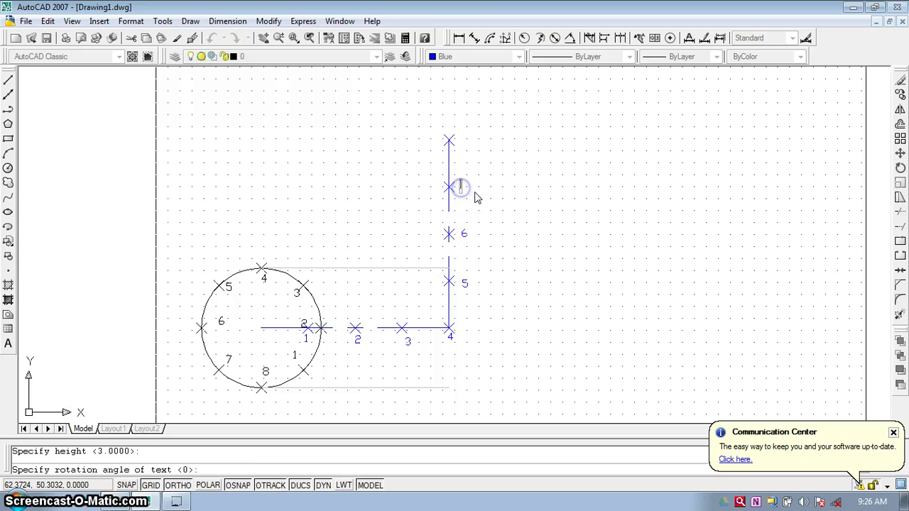
text(7)
click(463, 141)
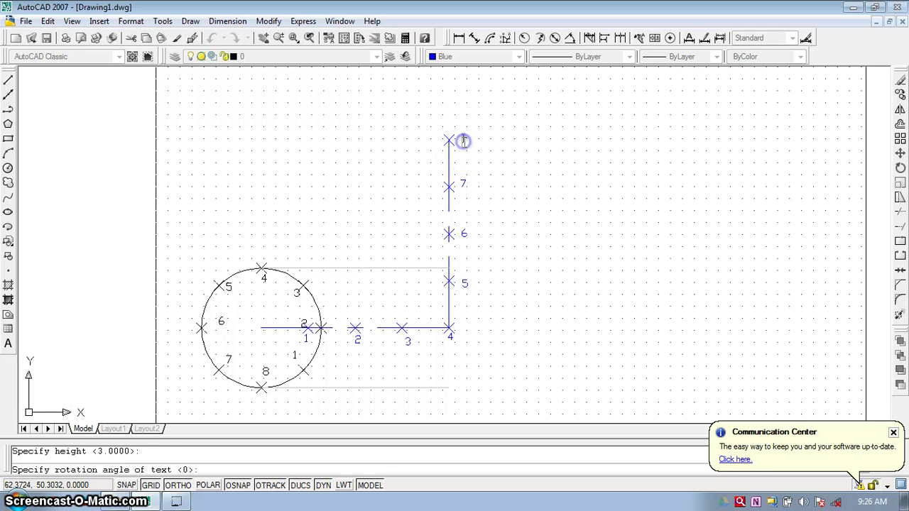
text(8)
click(516, 211)
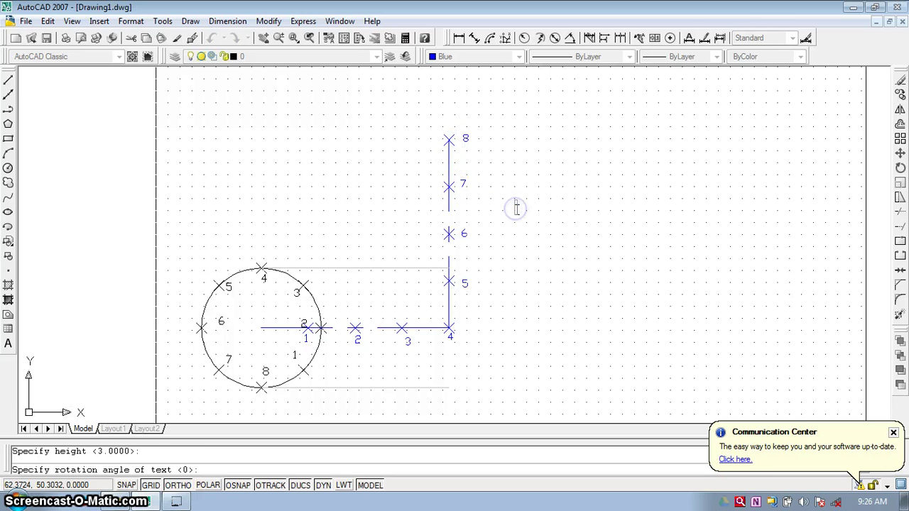
key(Return)
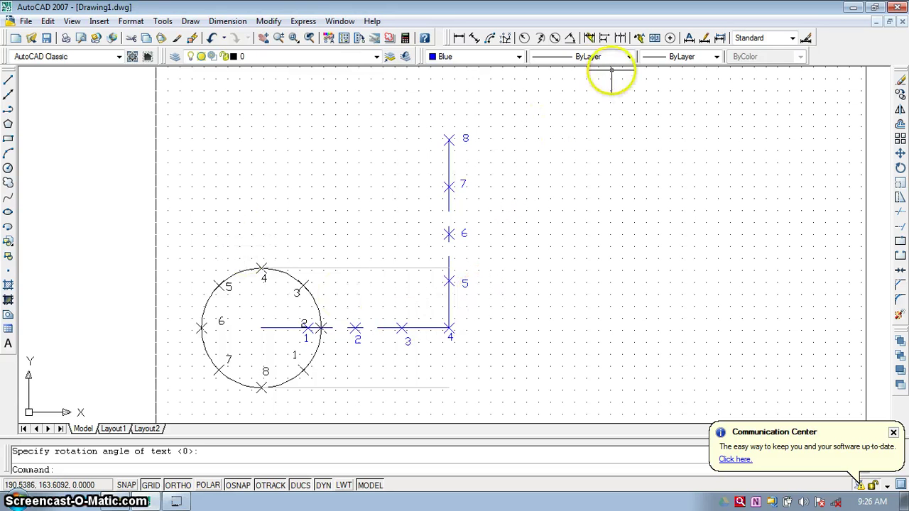
Switch to Color 9 and draw a radius-25 circle centred on point 4
click(495, 60)
click(479, 154)
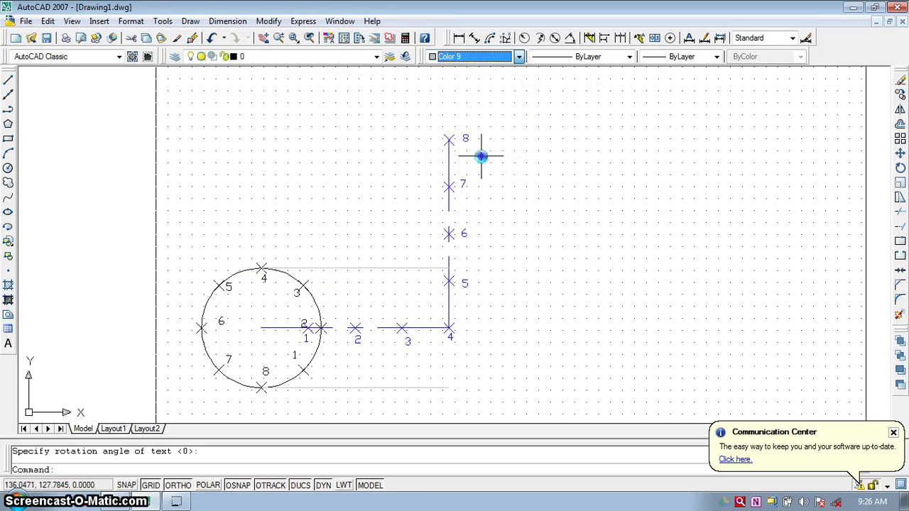
click(8, 167)
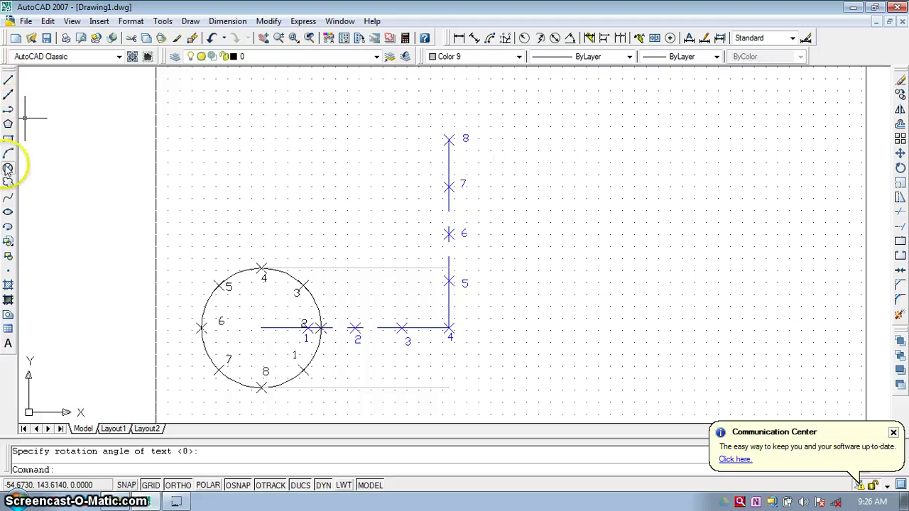
click(450, 328)
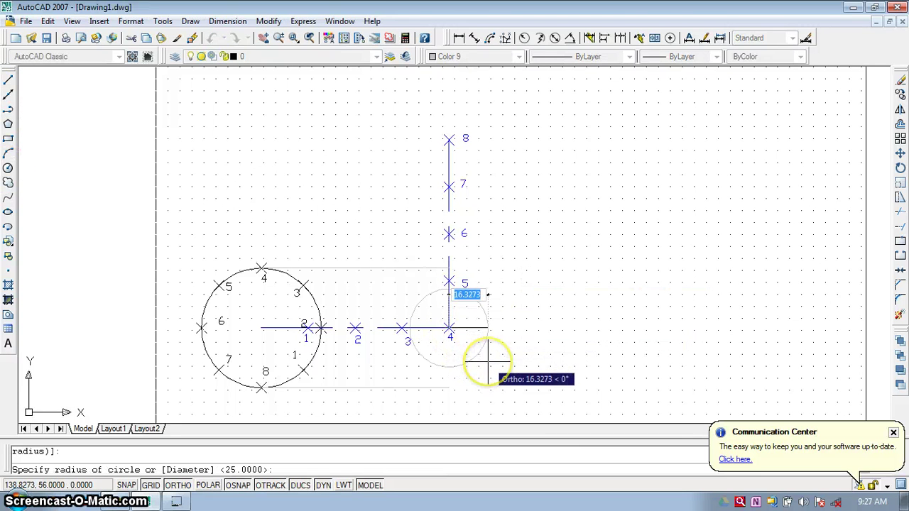
text(25)
key(Return)
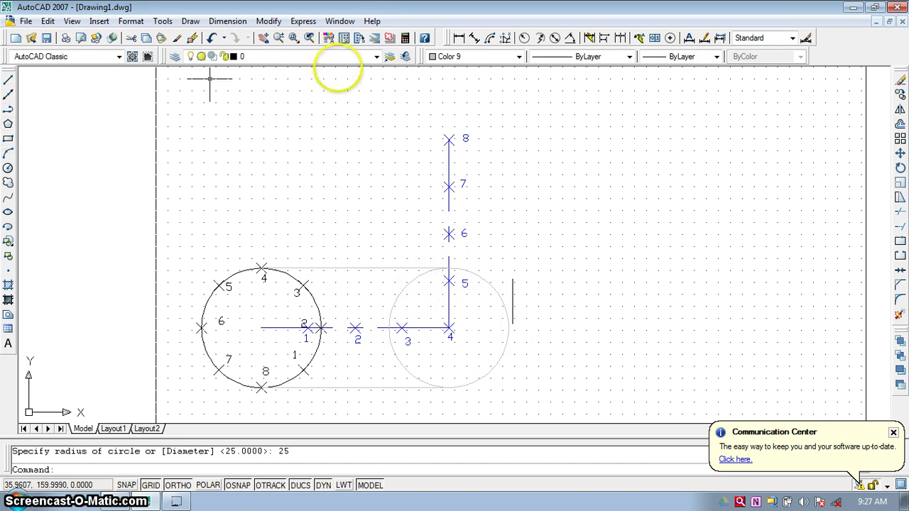
Draw a second radius-25 circle centred on point 8
click(9, 167)
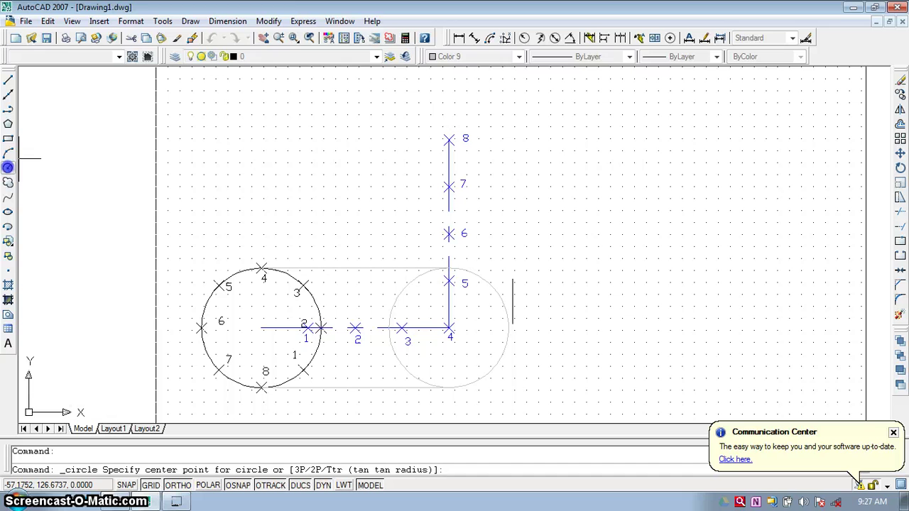
click(450, 140)
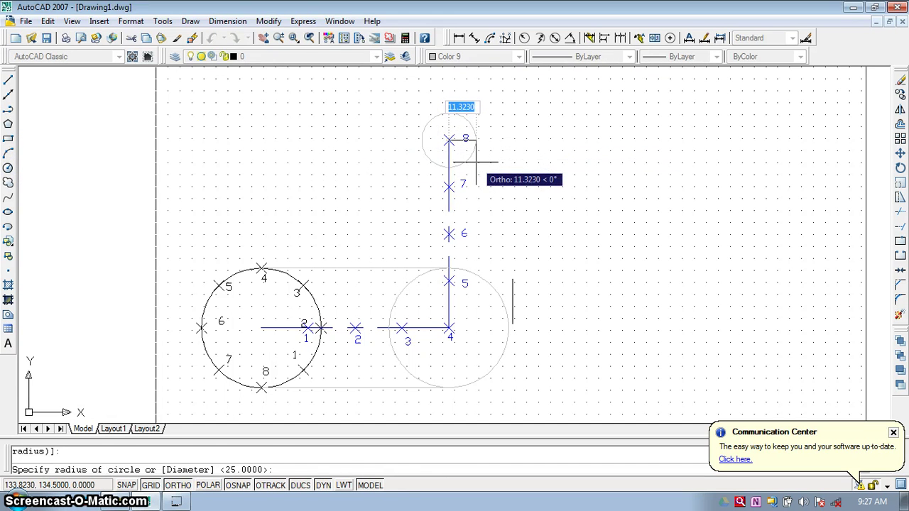
text(25)
key(Return)
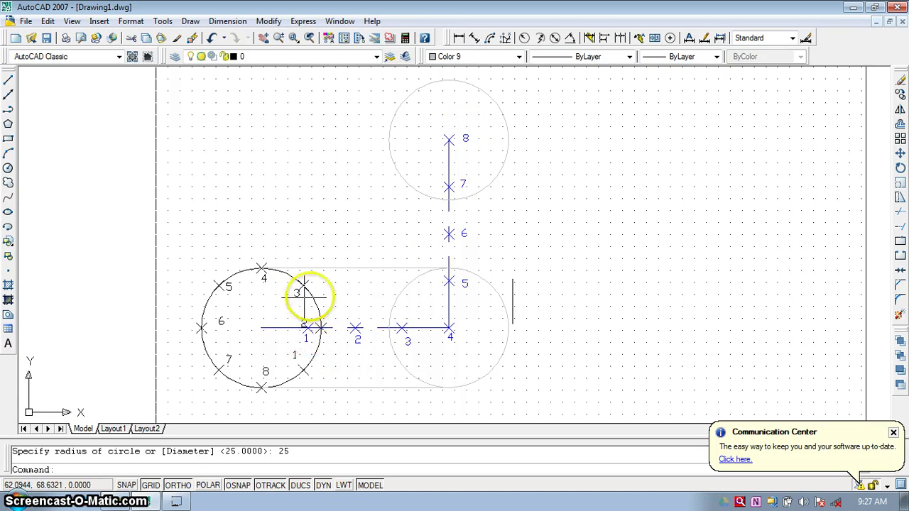
Draw a horizontal line from circle point 1 to just past the vertical line
click(9, 80)
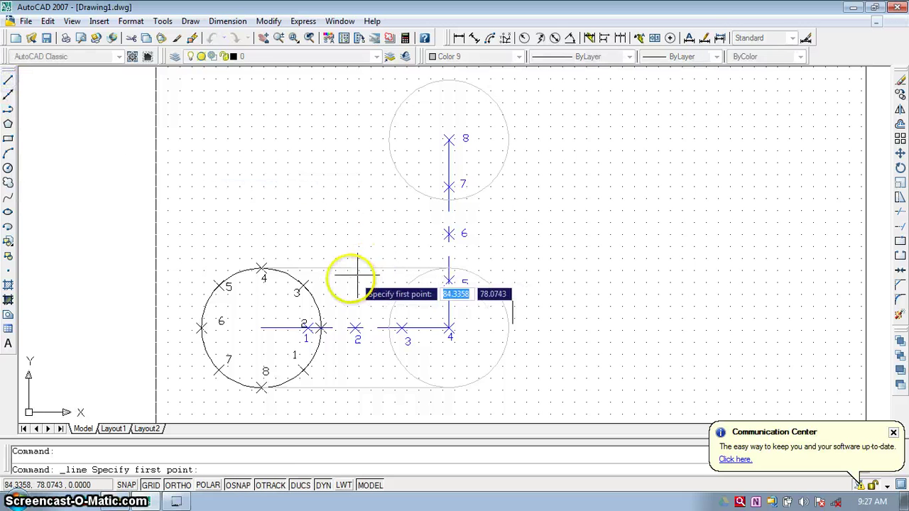
click(304, 288)
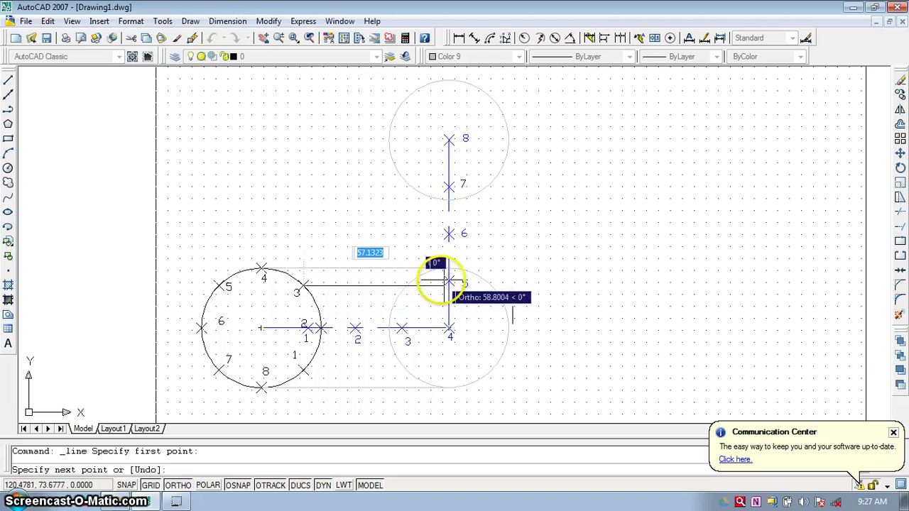
key(Escape)
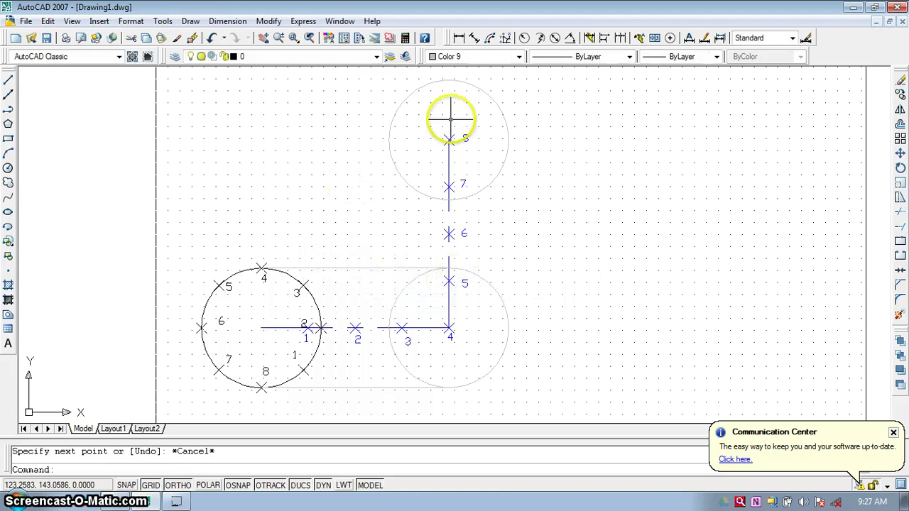
click(8, 81)
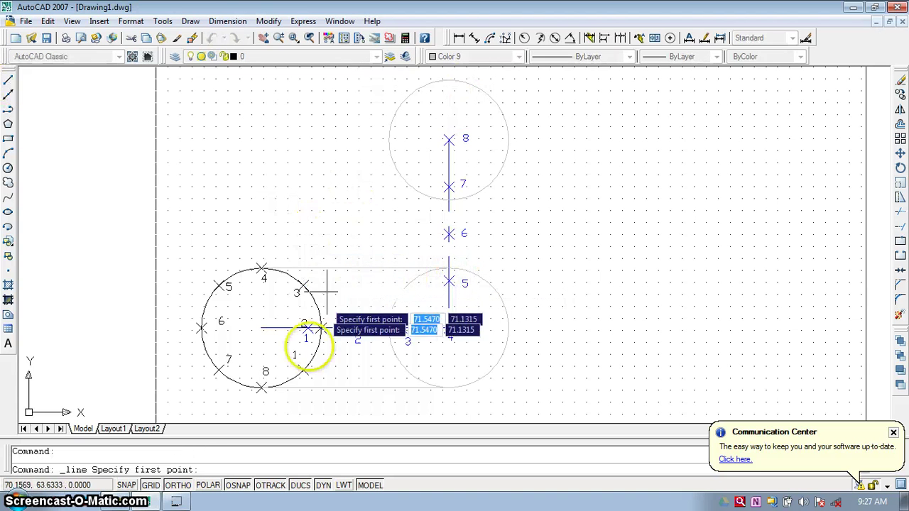
click(303, 369)
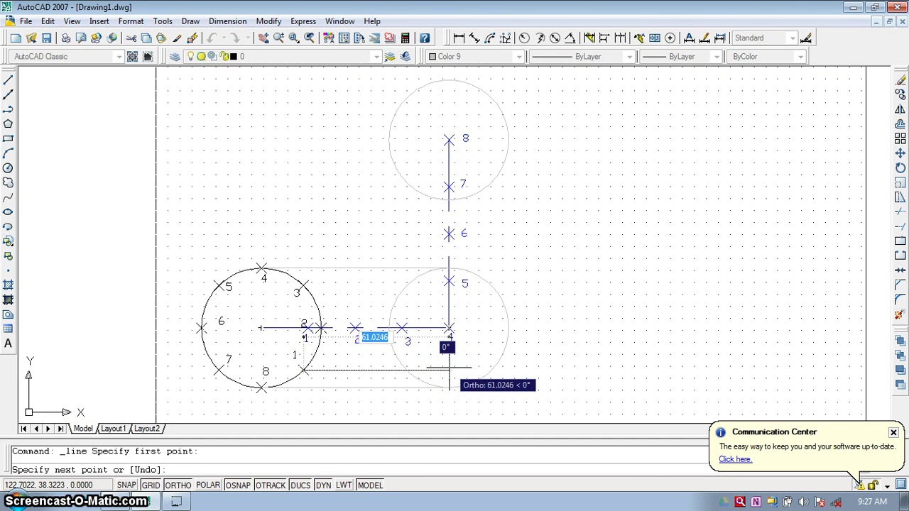
click(512, 366)
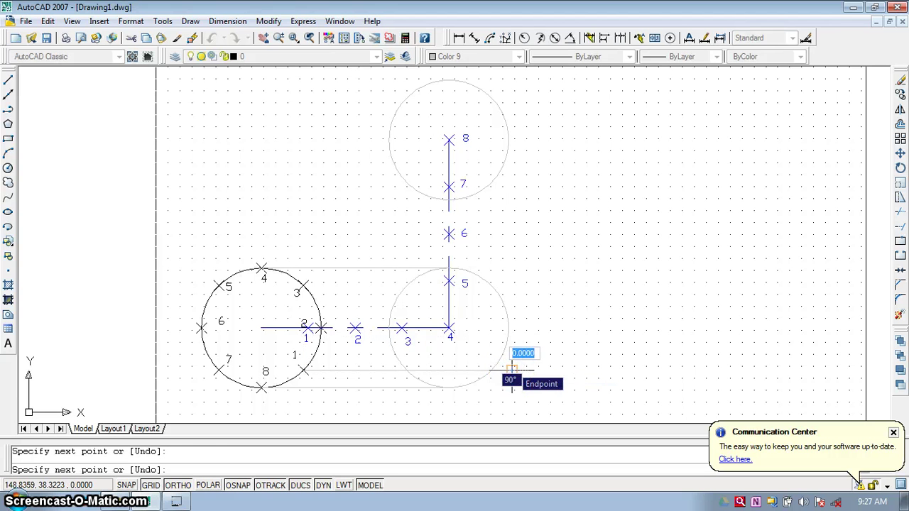
key(Escape)
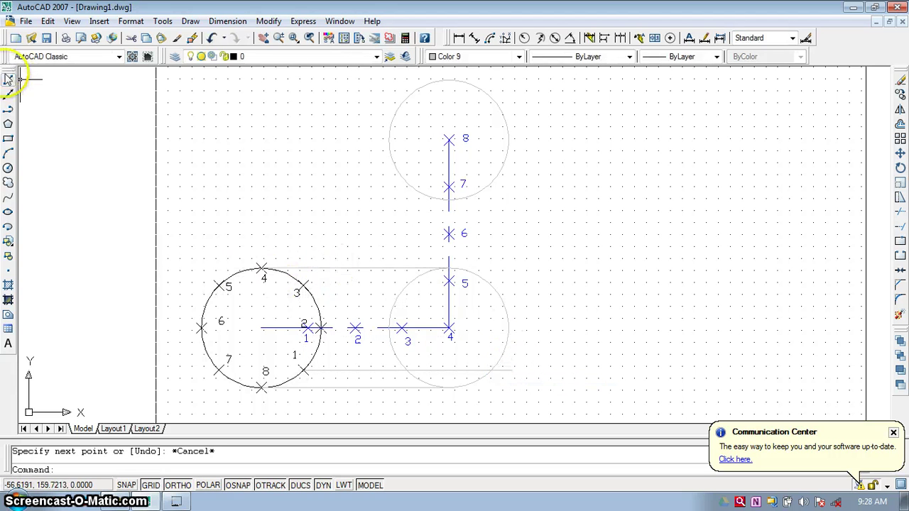
Draw a matching horizontal line from circle point 3 past the vertical line
click(7, 79)
click(302, 286)
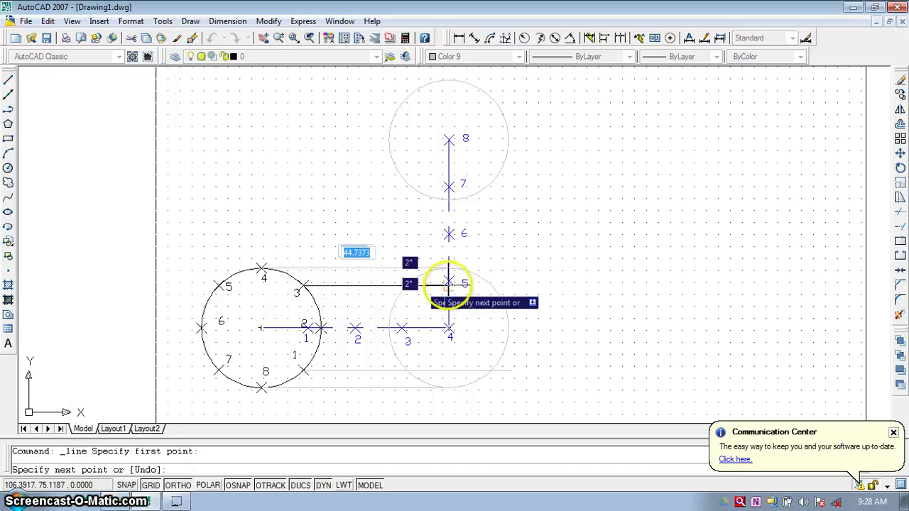
click(529, 285)
key(Escape)
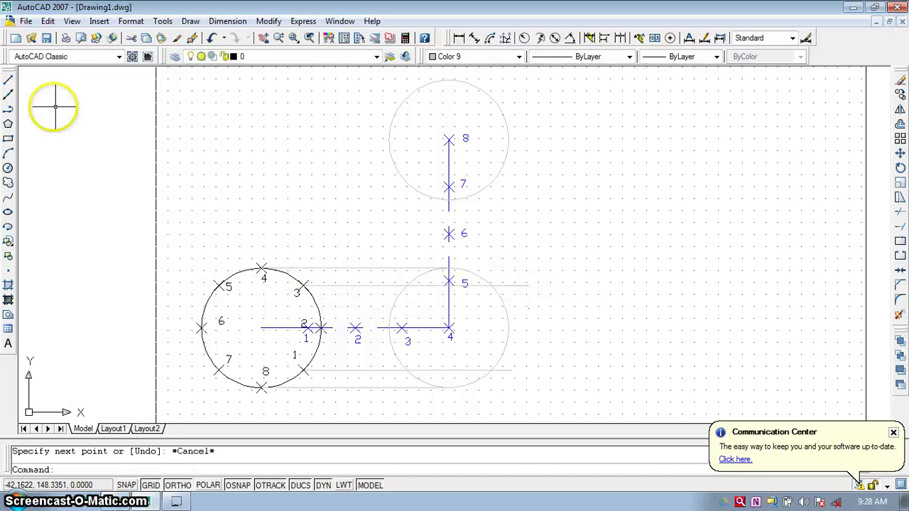
click(8, 79)
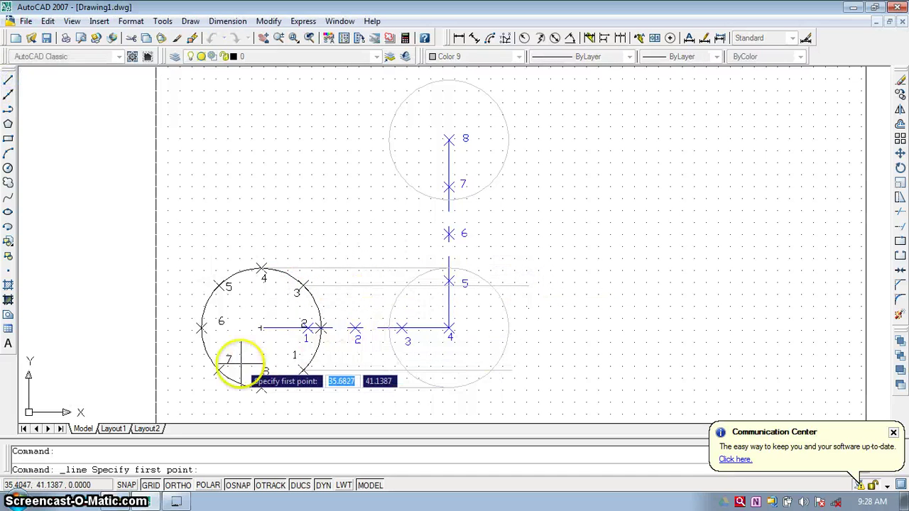
key(Escape)
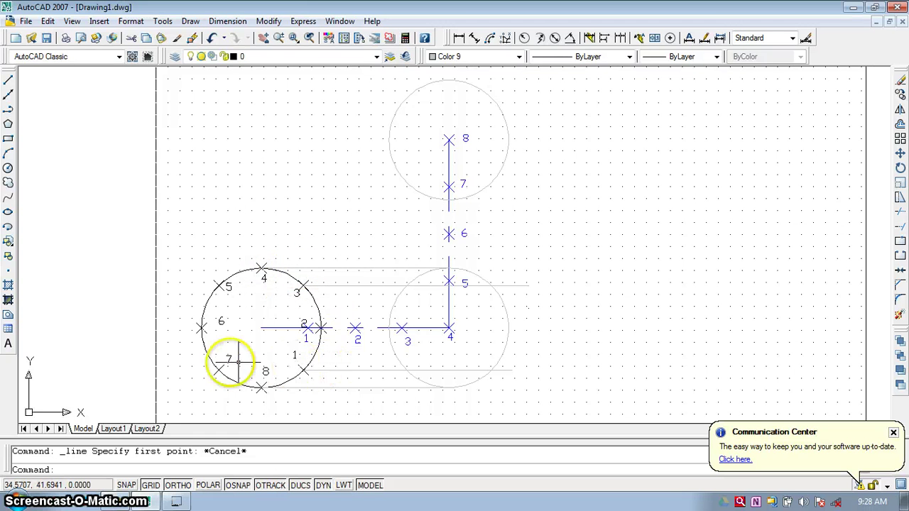
Set colour to ByBlock and draw a radius-25 circle centred on centre-line point 1
scroll(384, 348, up, 2)
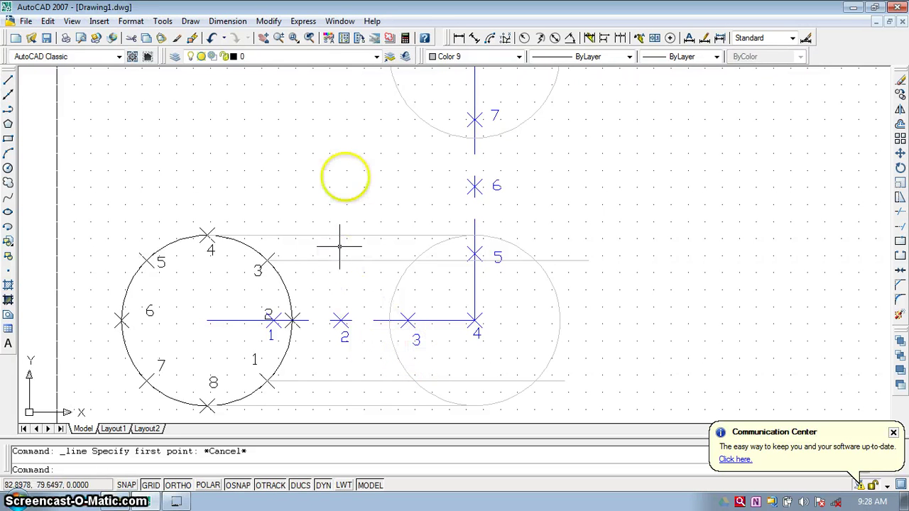
click(486, 57)
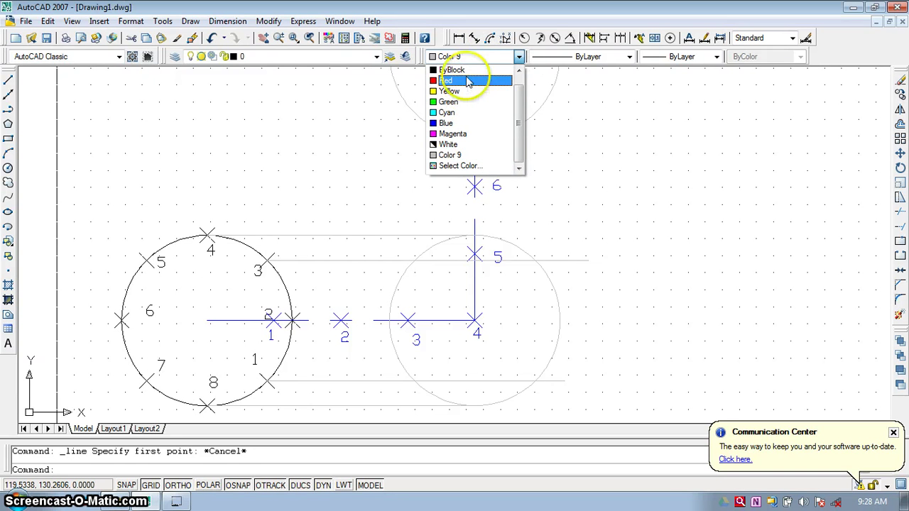
click(455, 70)
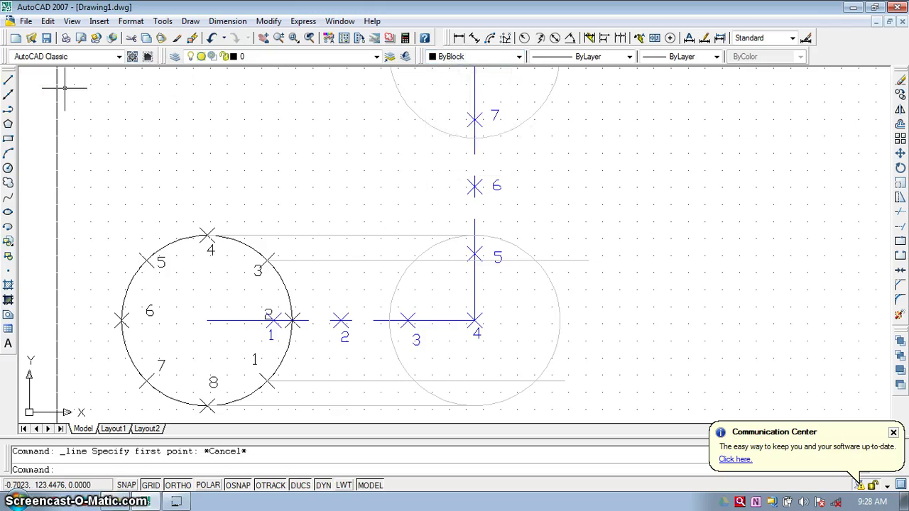
click(7, 168)
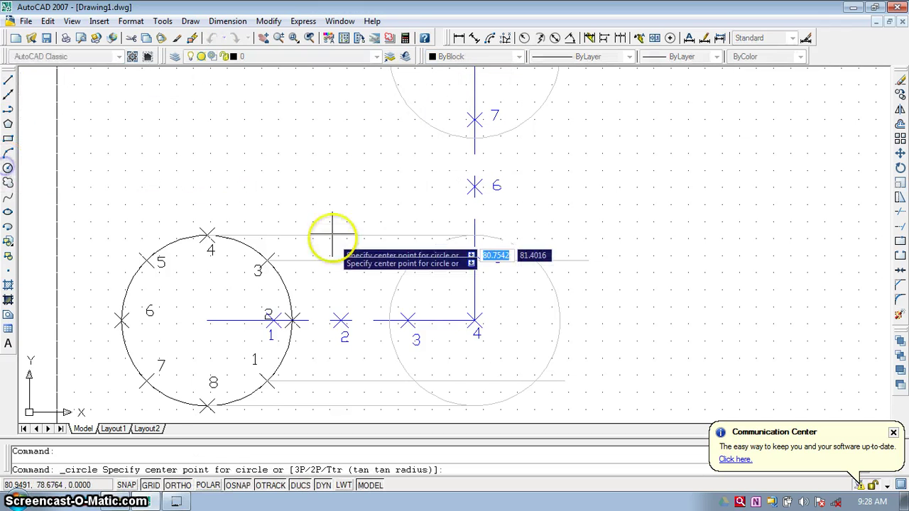
click(274, 321)
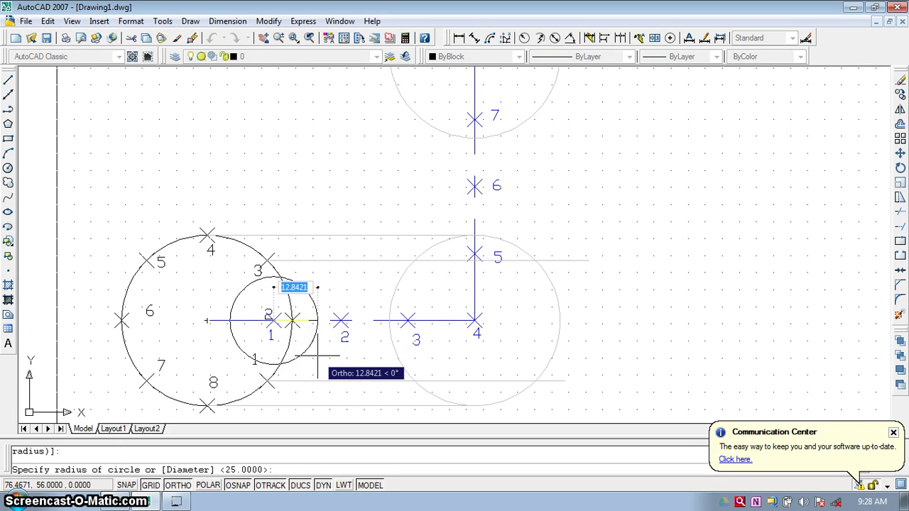
text(25)
key(Return)
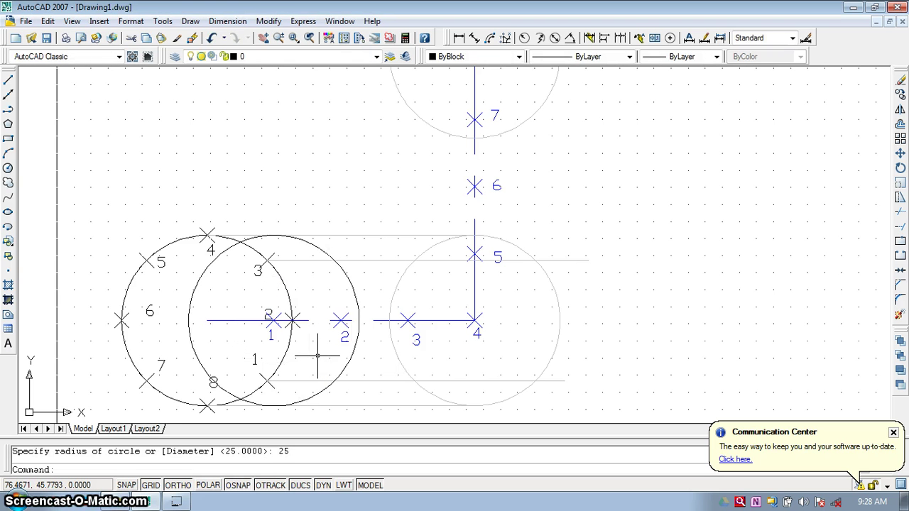
click(291, 381)
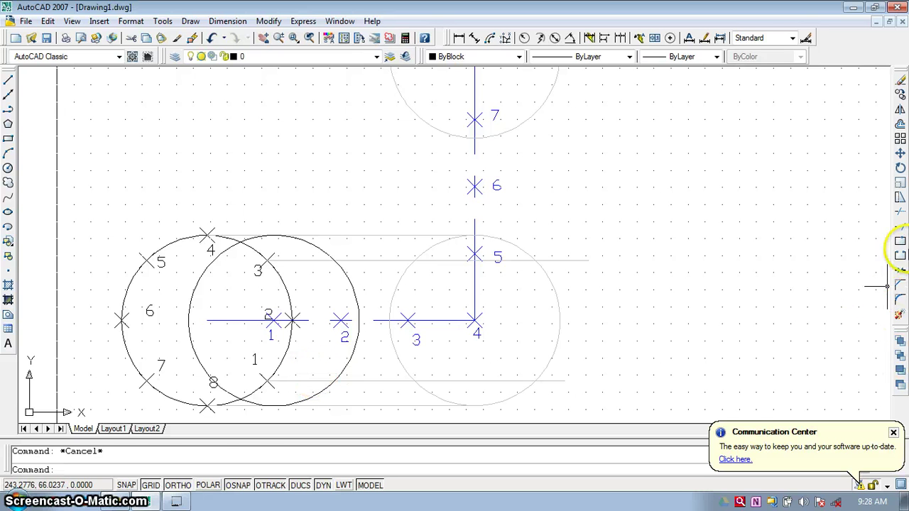
EXTEND the lower and upper horizontal construction lines left to the circle, then end the command
click(900, 228)
key(Return)
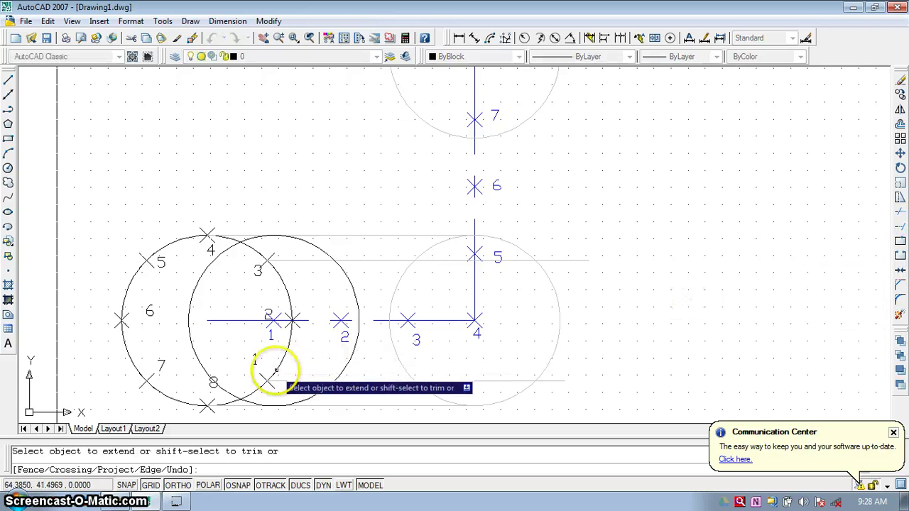
click(271, 382)
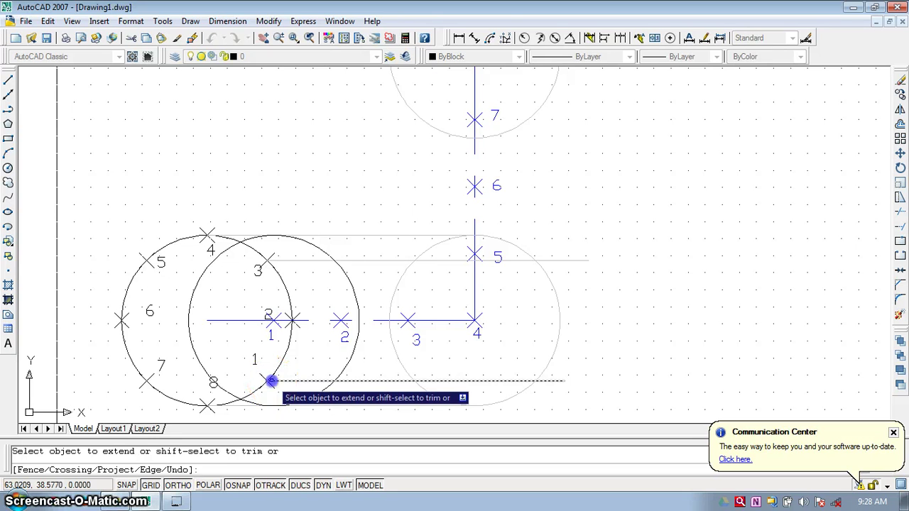
click(211, 381)
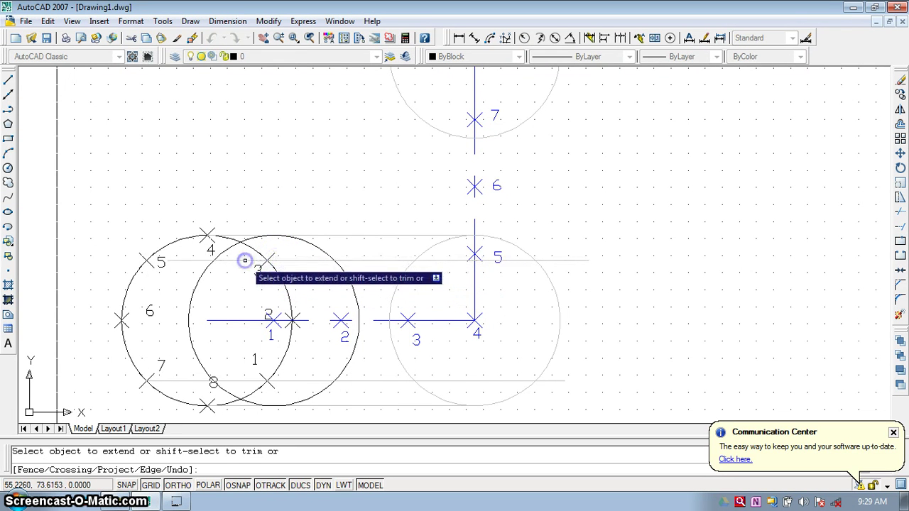
click(203, 260)
click(198, 262)
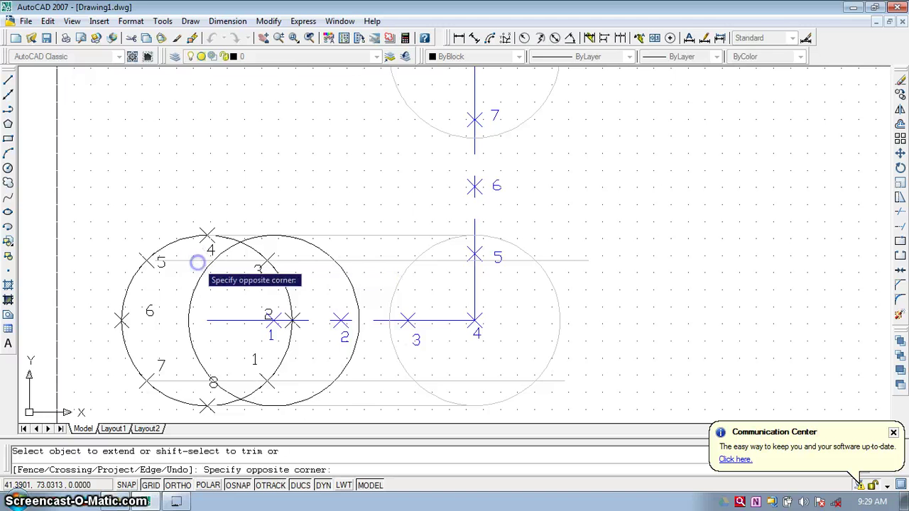
click(198, 261)
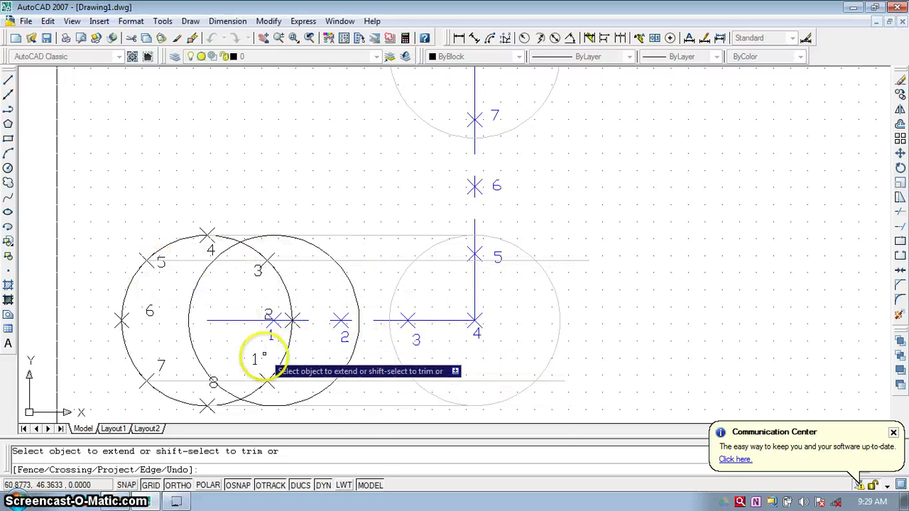
key(Escape)
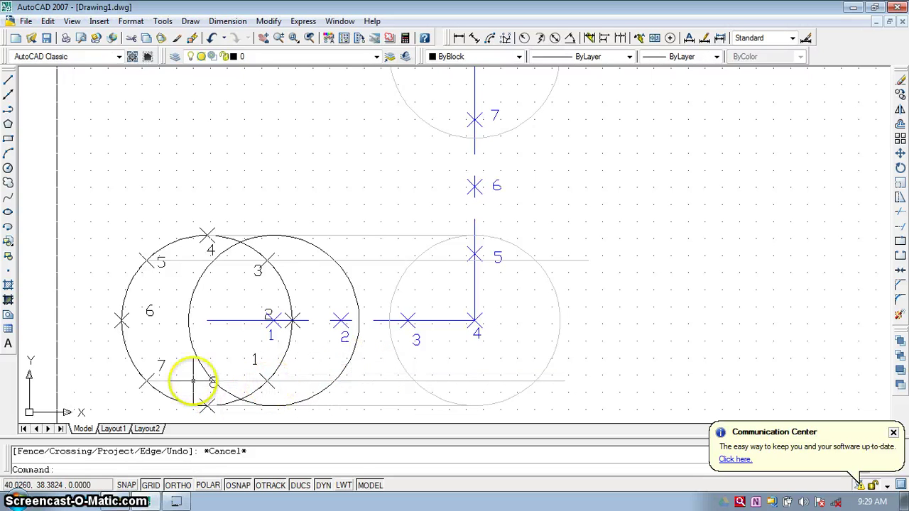
scroll(213, 382, up, 2)
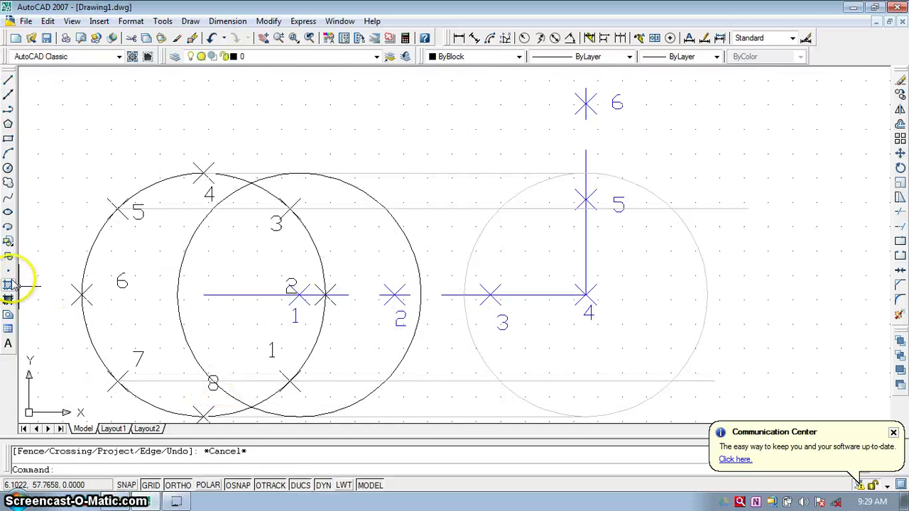
click(212, 384)
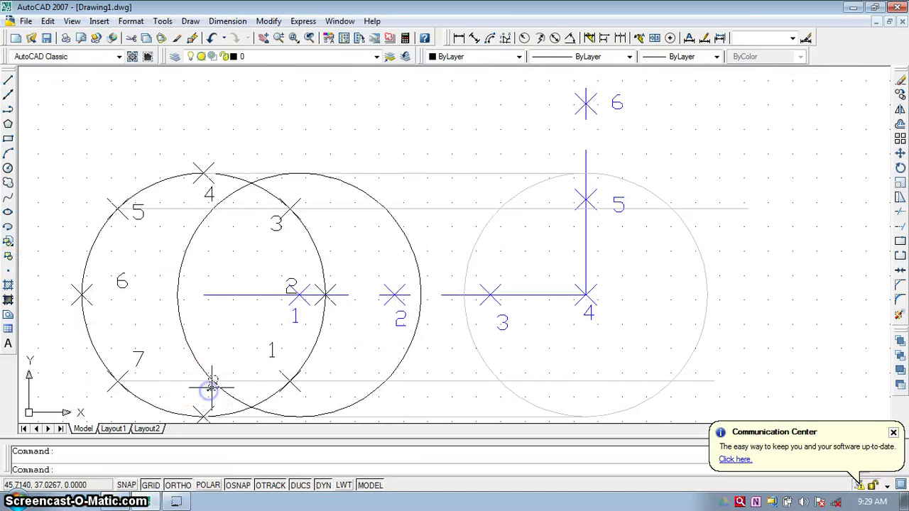
Adjust the label near point 8 and place a point marker for the traced point
click(193, 406)
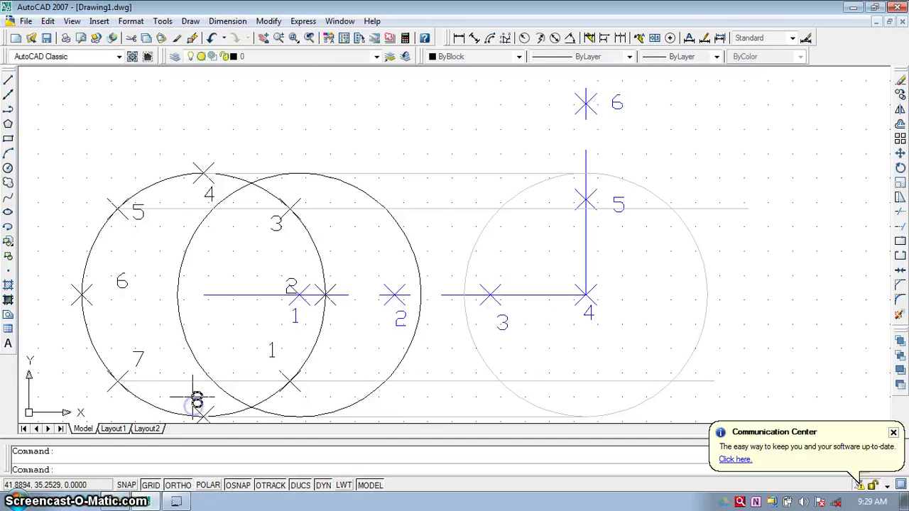
click(197, 400)
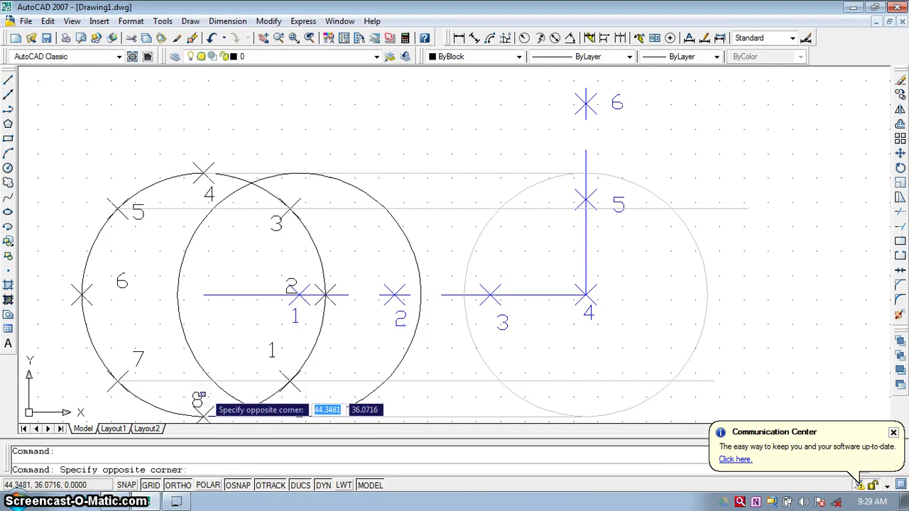
key(Escape)
click(257, 373)
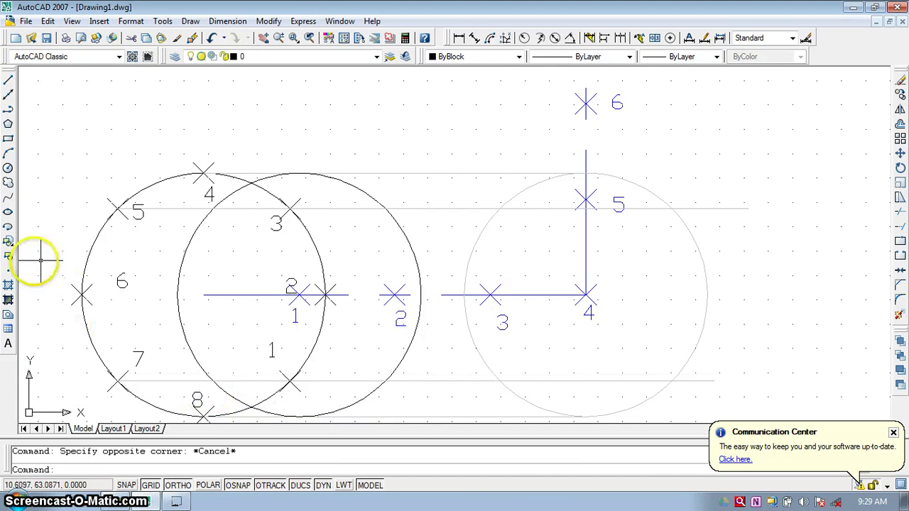
click(9, 272)
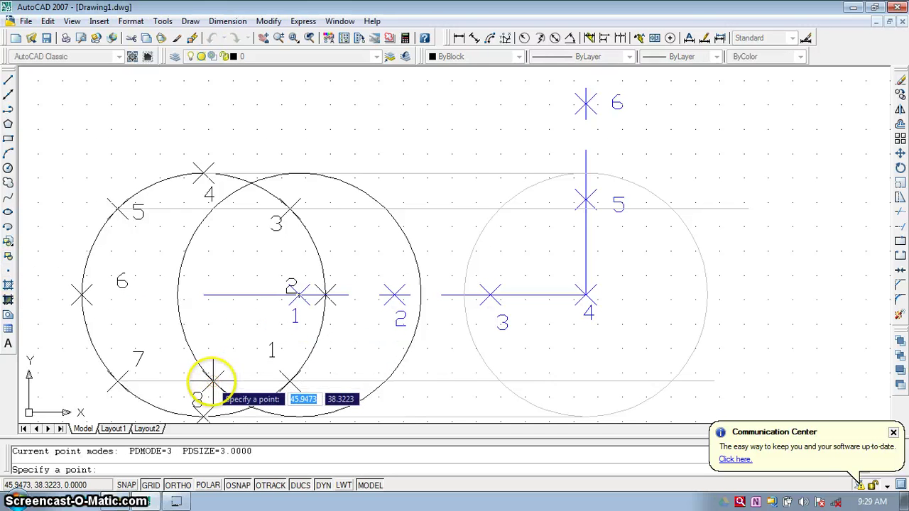
key(Escape)
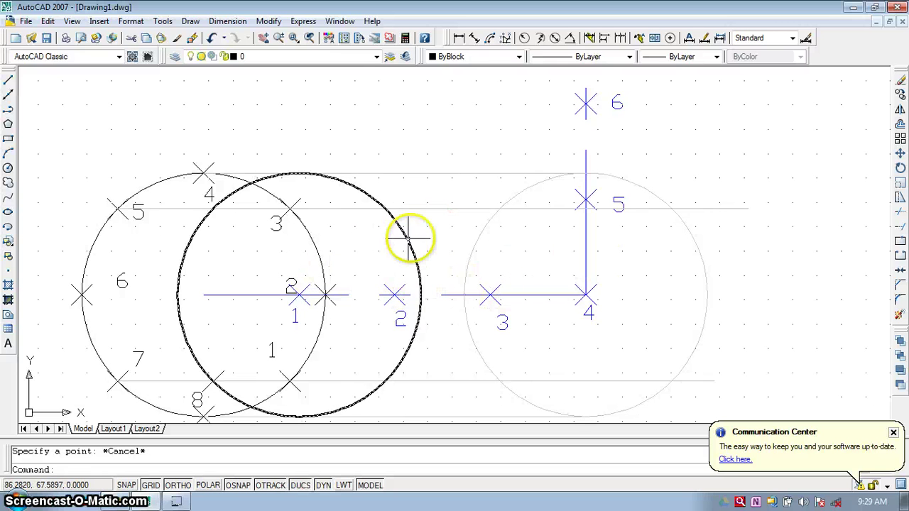
Move the middle circle from its centre onto marker 2 and mark a point on the centre line
click(900, 153)
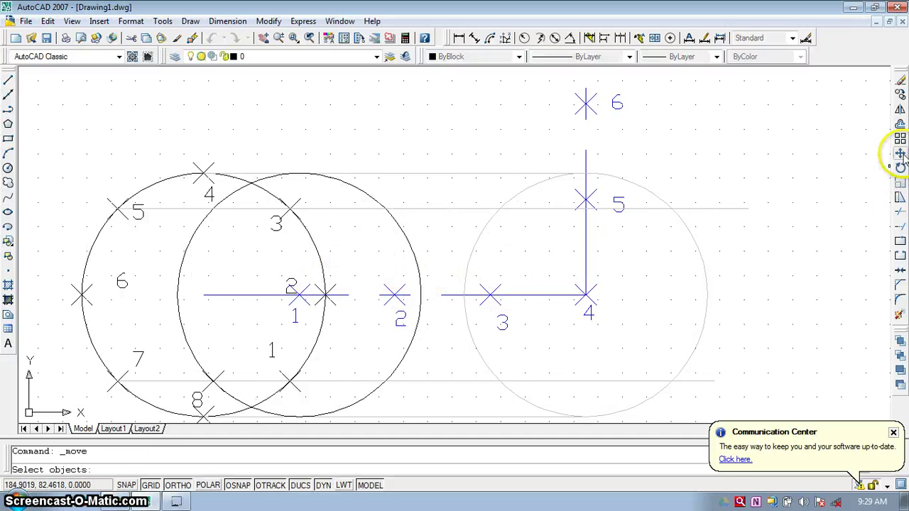
click(399, 226)
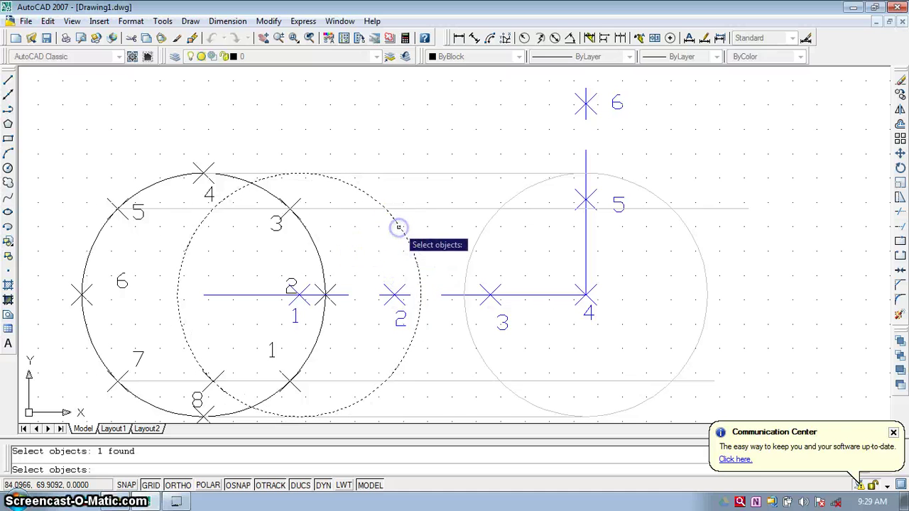
key(Return)
click(294, 292)
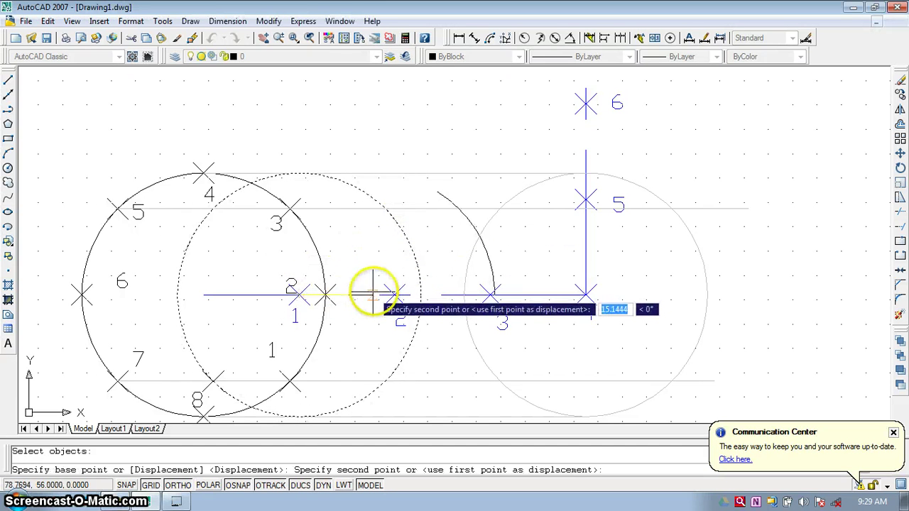
click(395, 294)
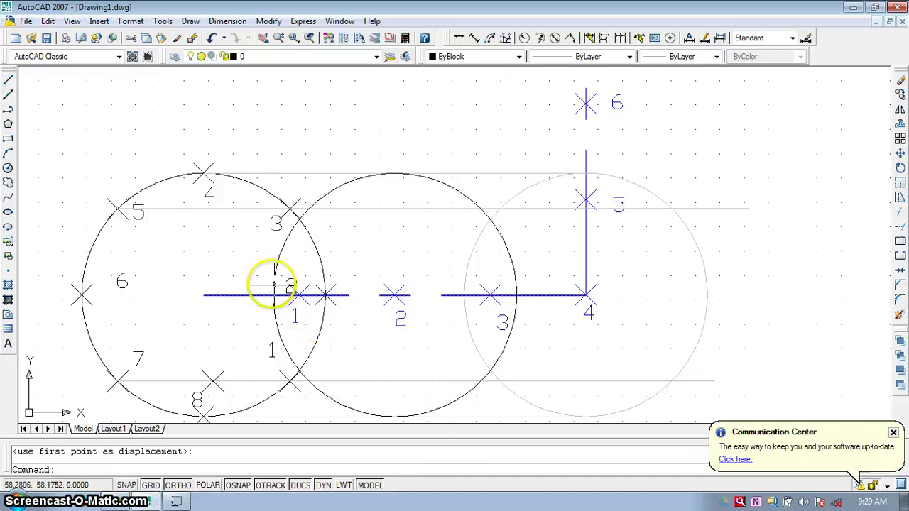
click(8, 271)
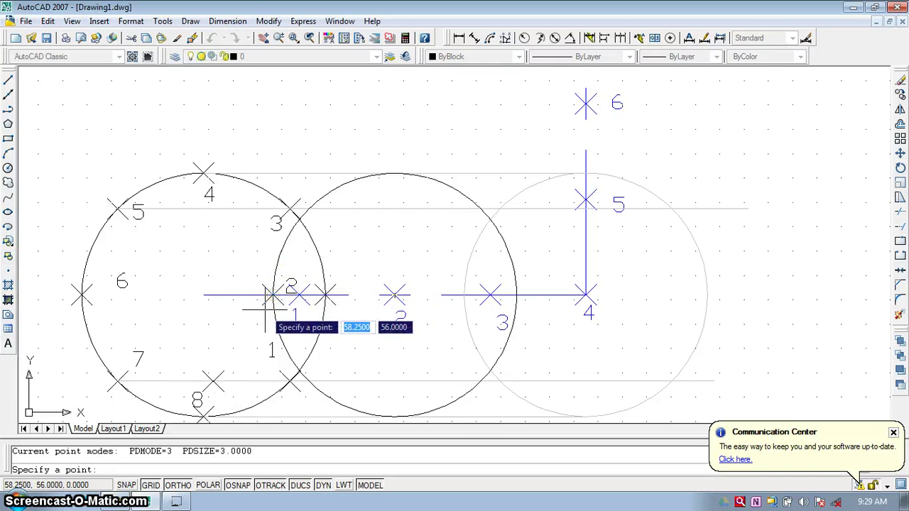
key(Escape)
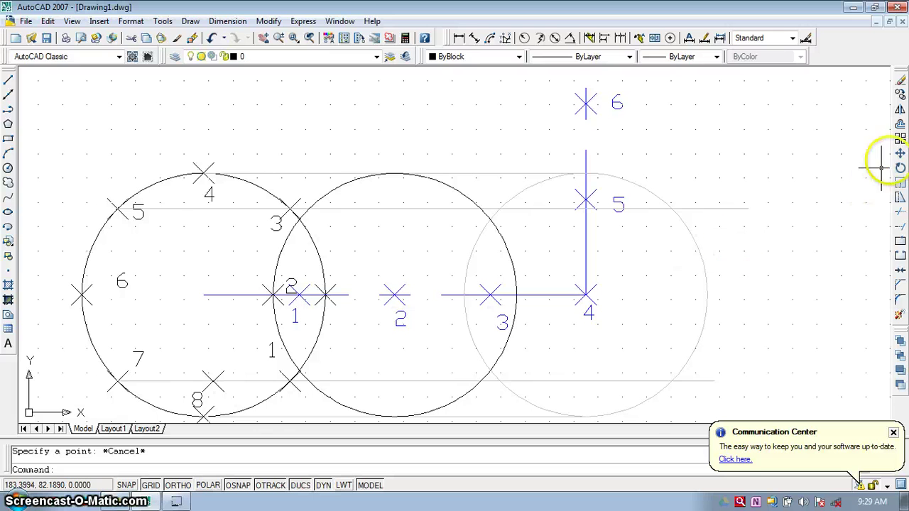
Move the circle to marker 3 and mark traced point P where it meets the construction line
click(900, 153)
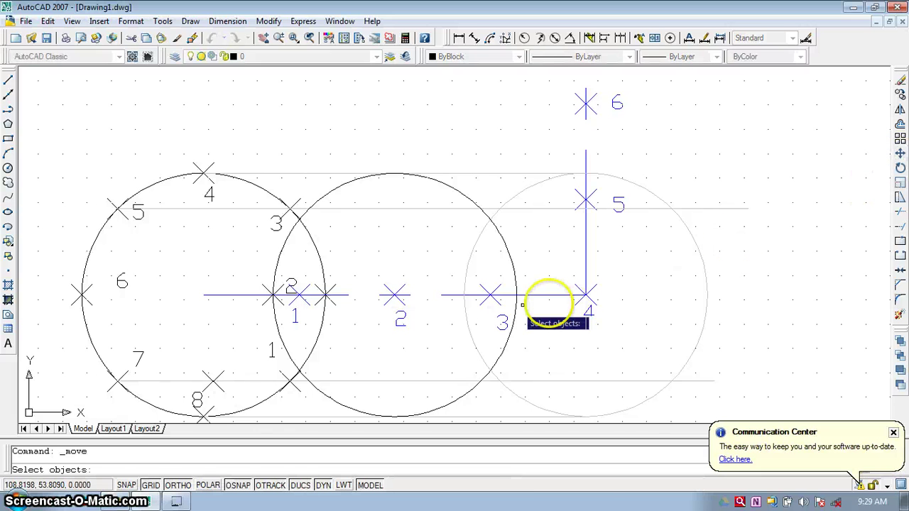
click(465, 393)
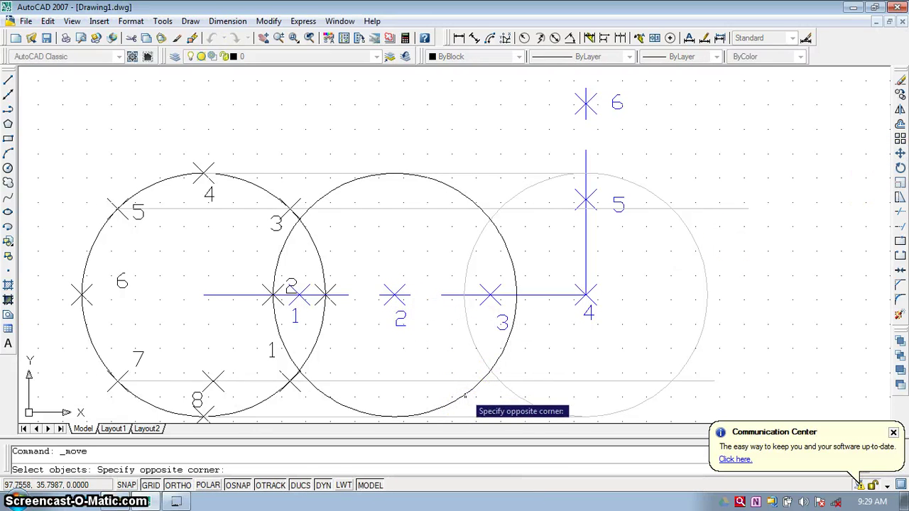
click(466, 396)
key(Return)
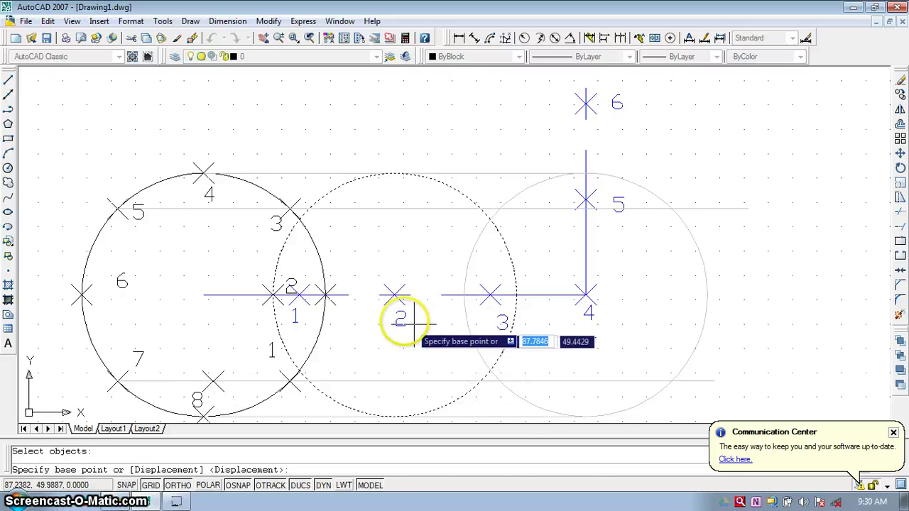
click(395, 293)
click(490, 295)
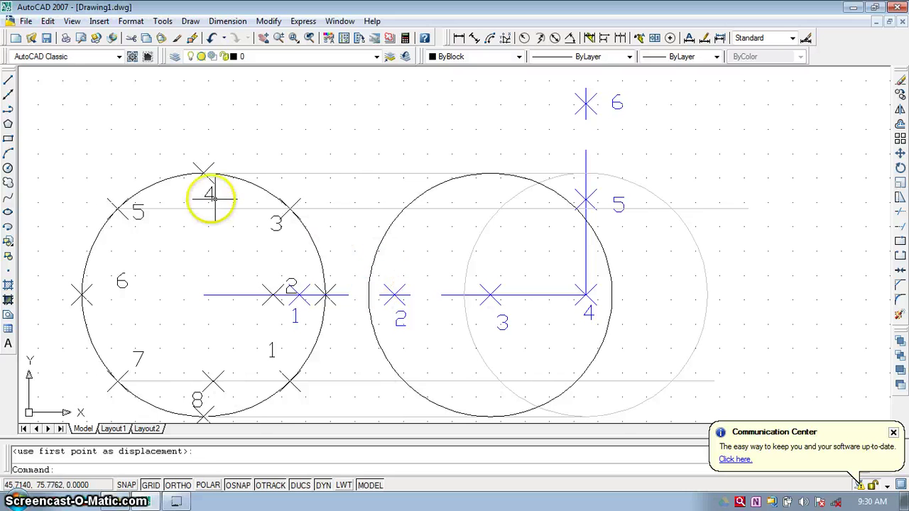
click(8, 272)
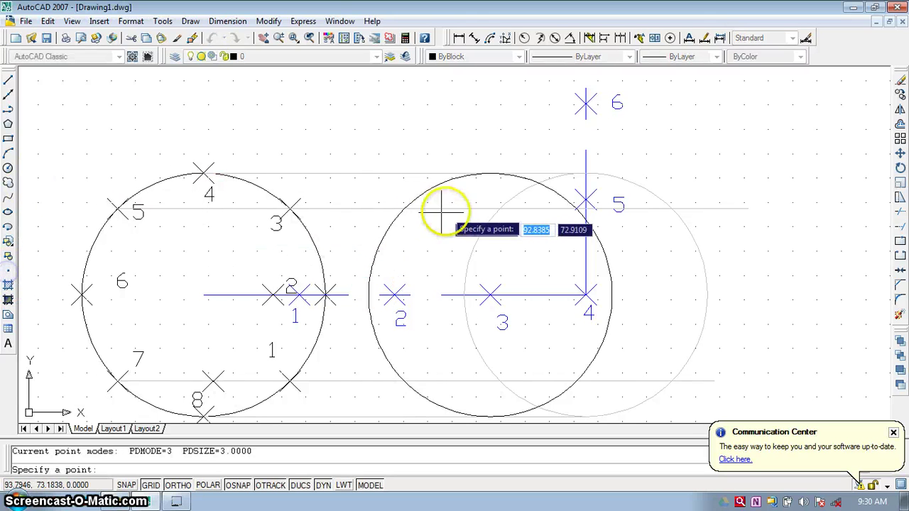
click(403, 208)
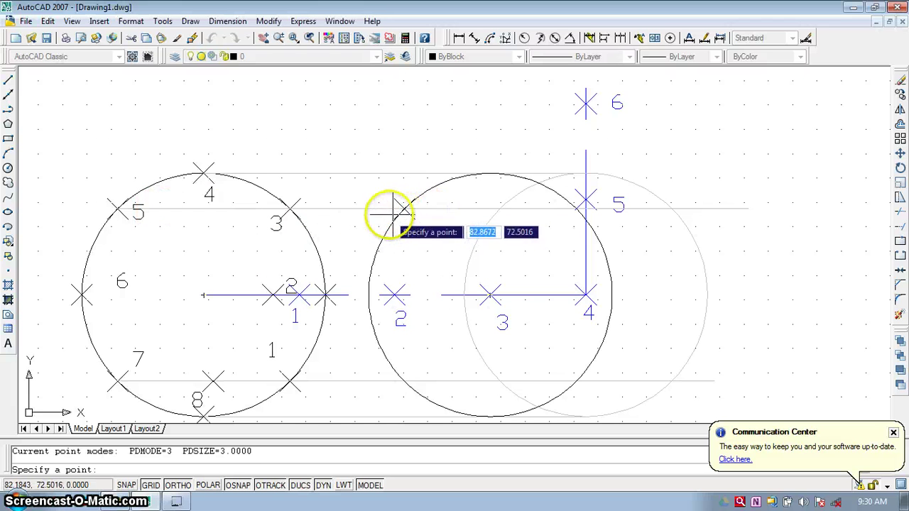
key(Escape)
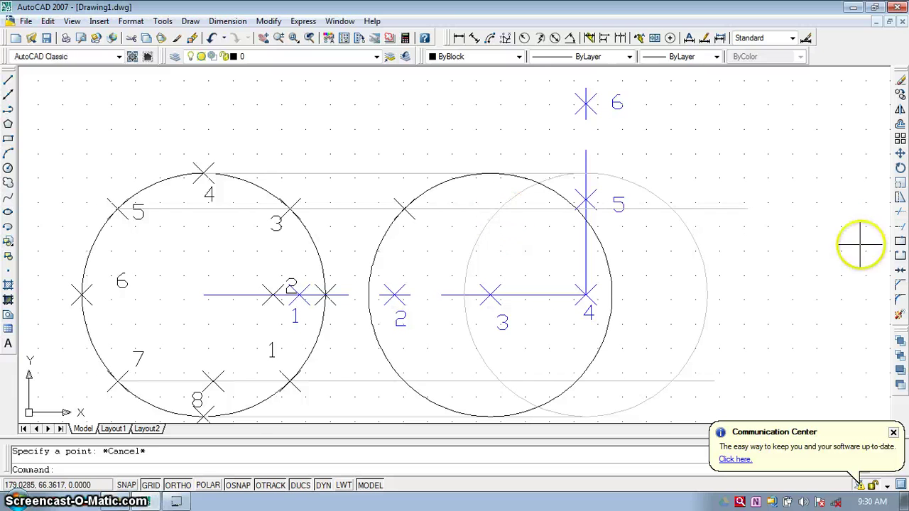
Move the circle from marker 3 to marker 4 and mark a point at its top quadrant
click(901, 153)
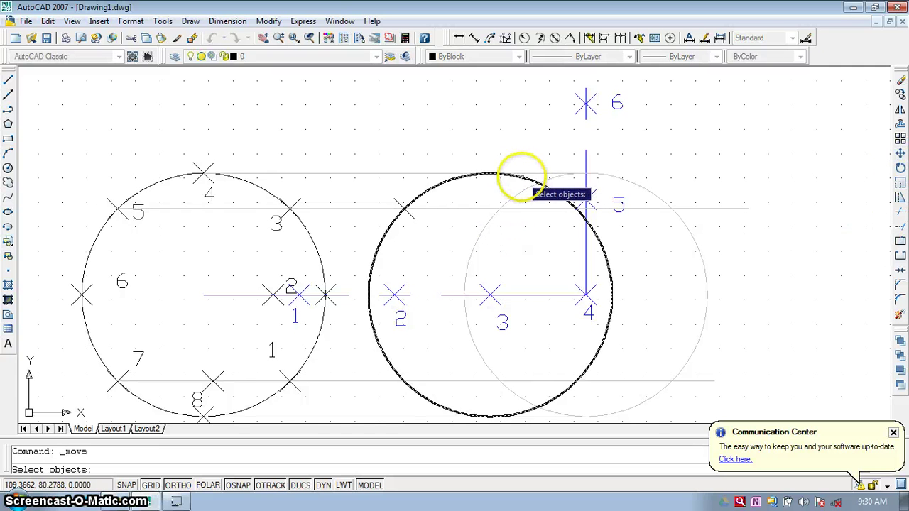
click(522, 177)
key(Return)
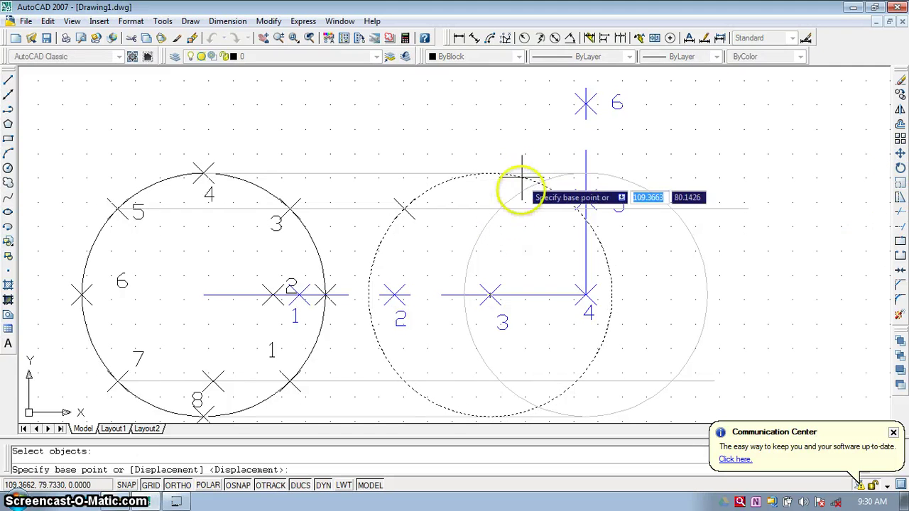
click(490, 294)
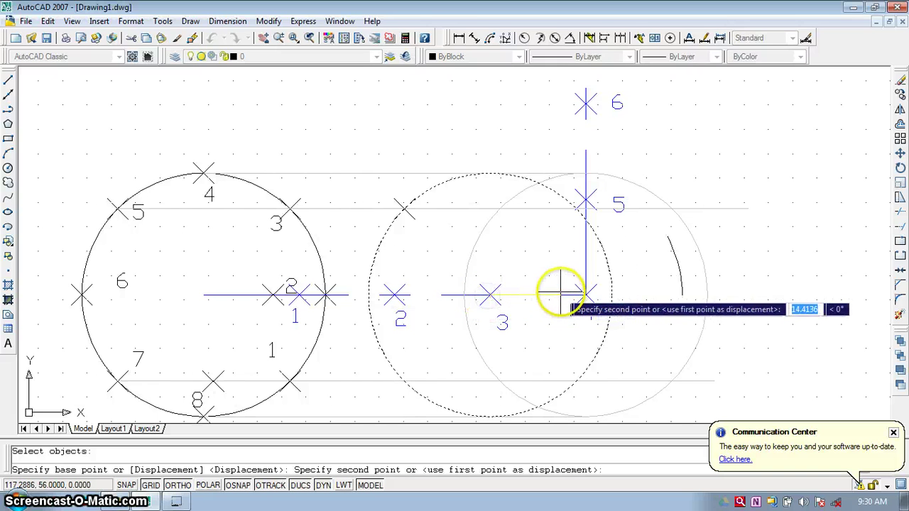
click(584, 294)
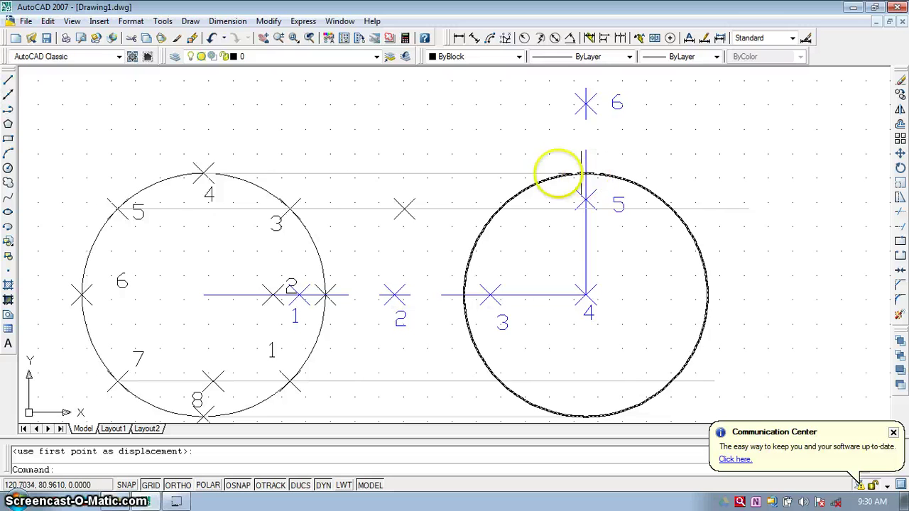
click(9, 271)
click(586, 172)
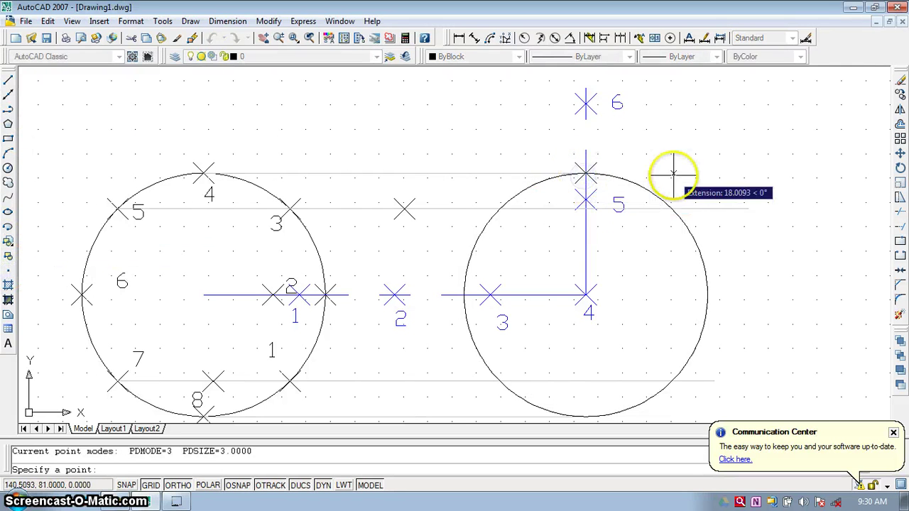
key(Escape)
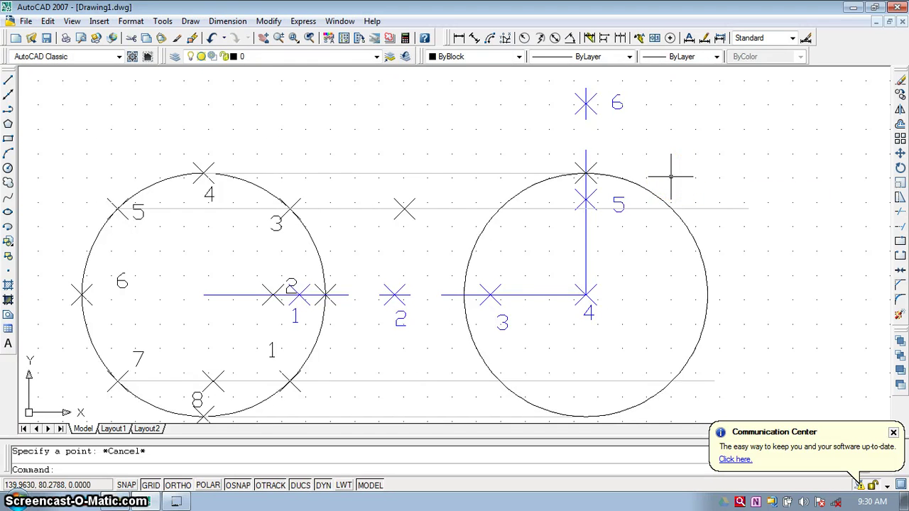
Zoom All, zoom back in, and delete the duplicate circle at the right end of the roll
scroll(671, 176, down, 2)
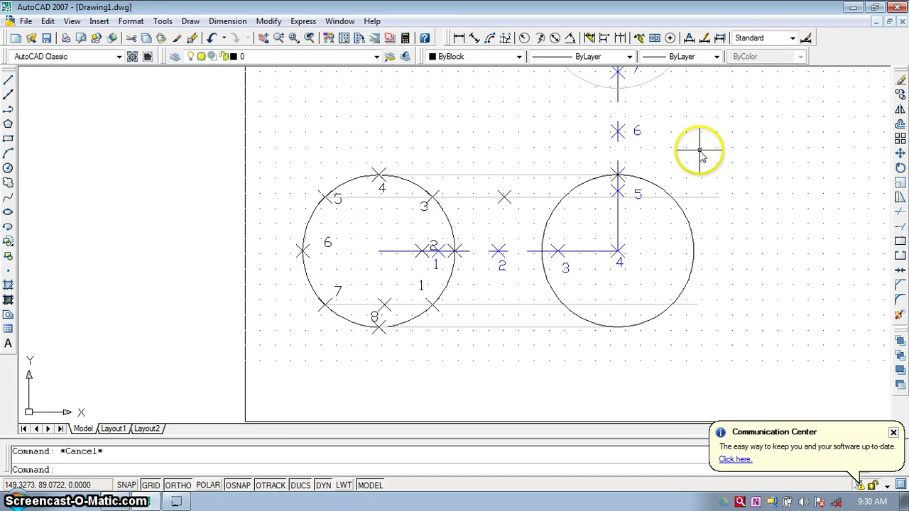
text(z)
key(Return)
text(a)
key(Return)
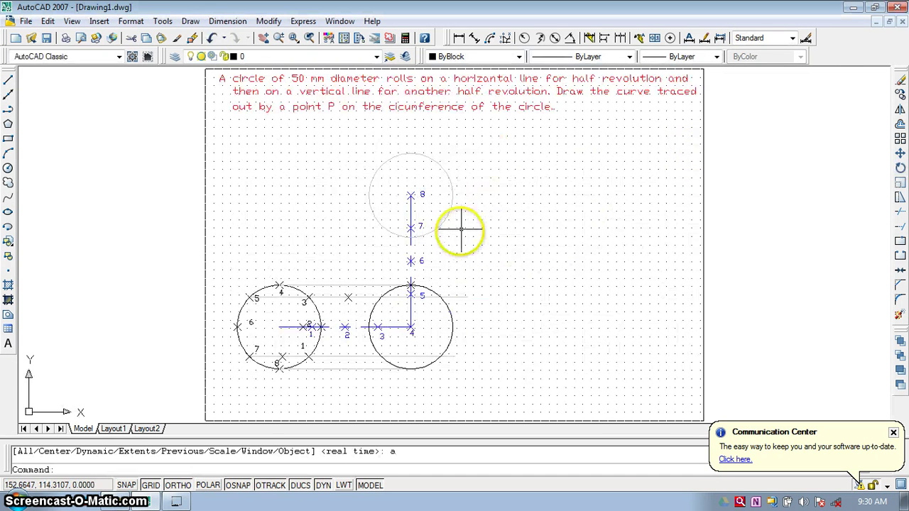
scroll(458, 233, up, 2)
scroll(419, 319, down, 2)
scroll(429, 325, up, 1)
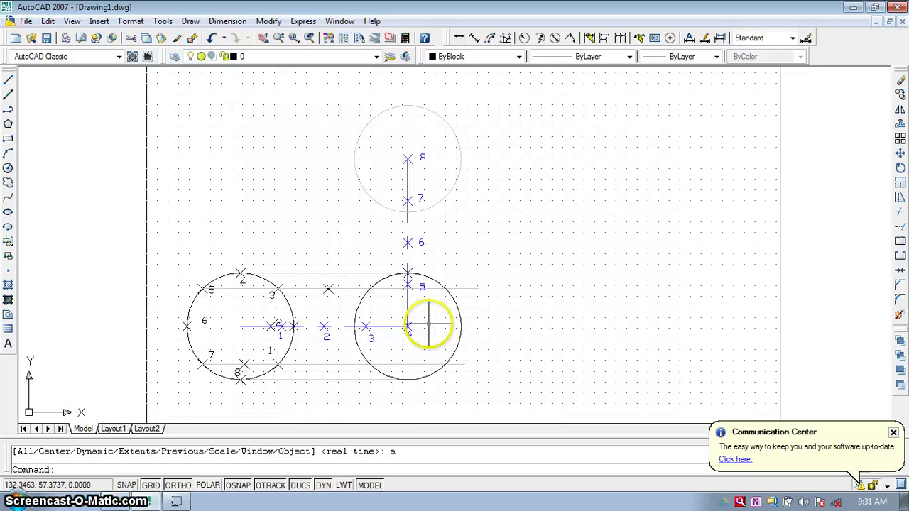
scroll(430, 321, up, 1)
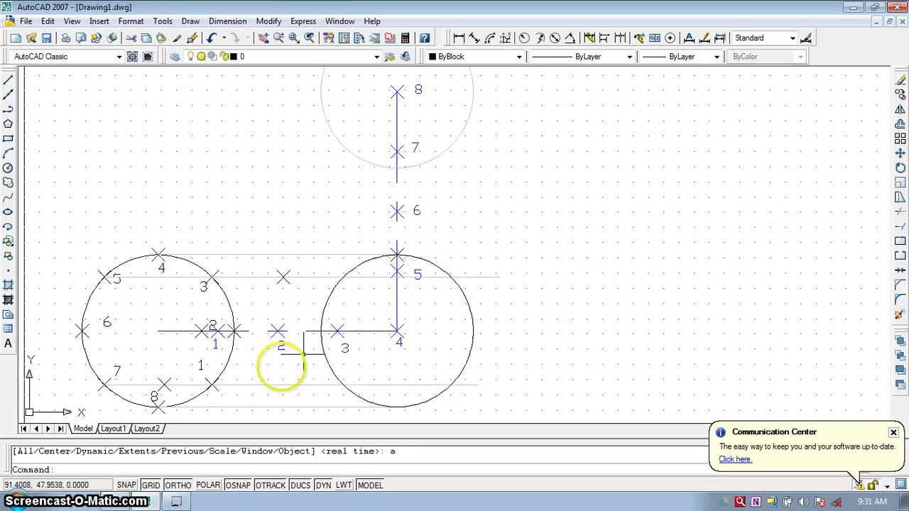
click(434, 400)
key(Delete)
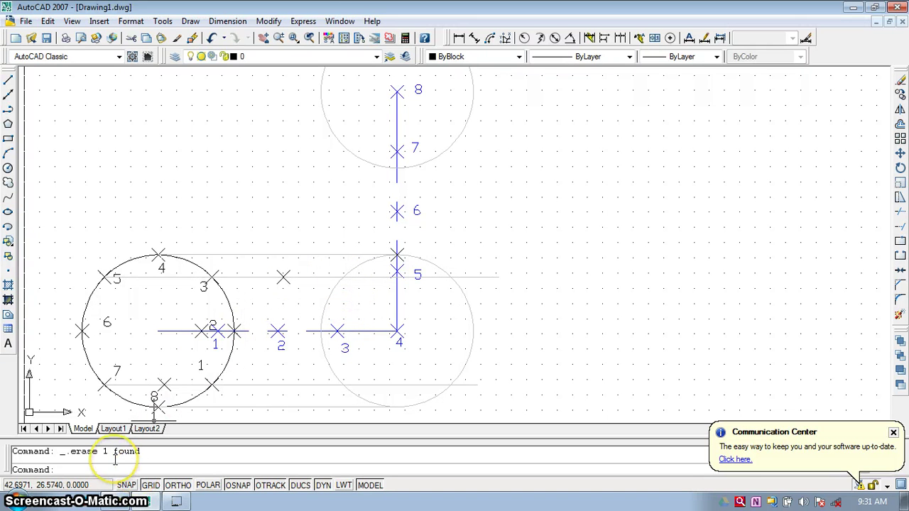
Draw a polyline through the locus points from point 8 to the top of the right circle
text(pli)
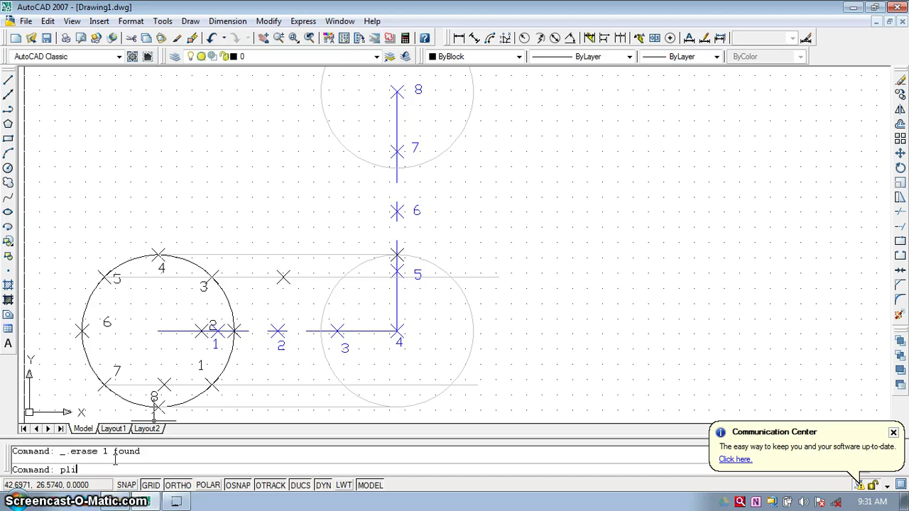
text(ne)
key(Return)
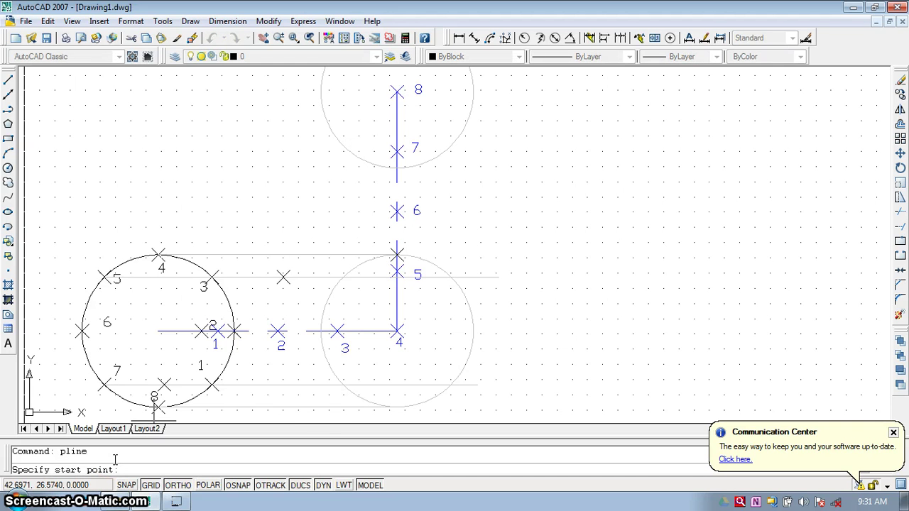
click(158, 408)
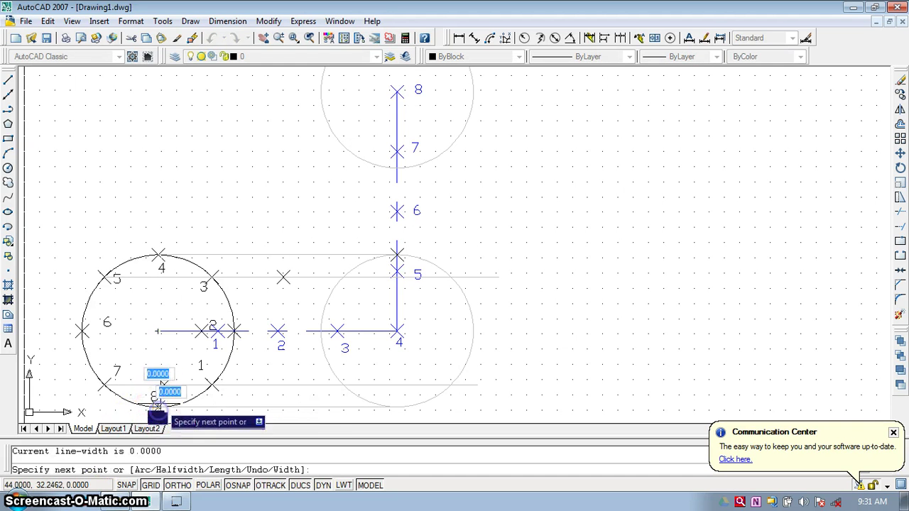
click(203, 331)
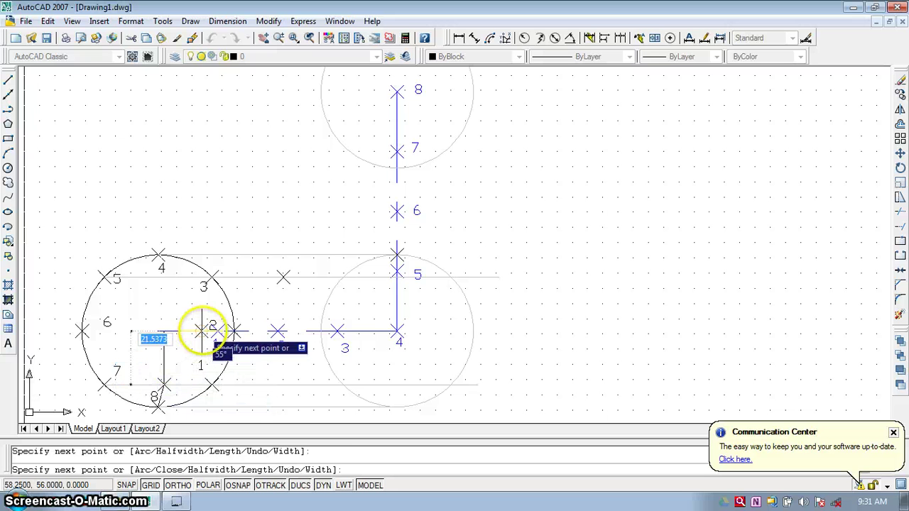
click(283, 276)
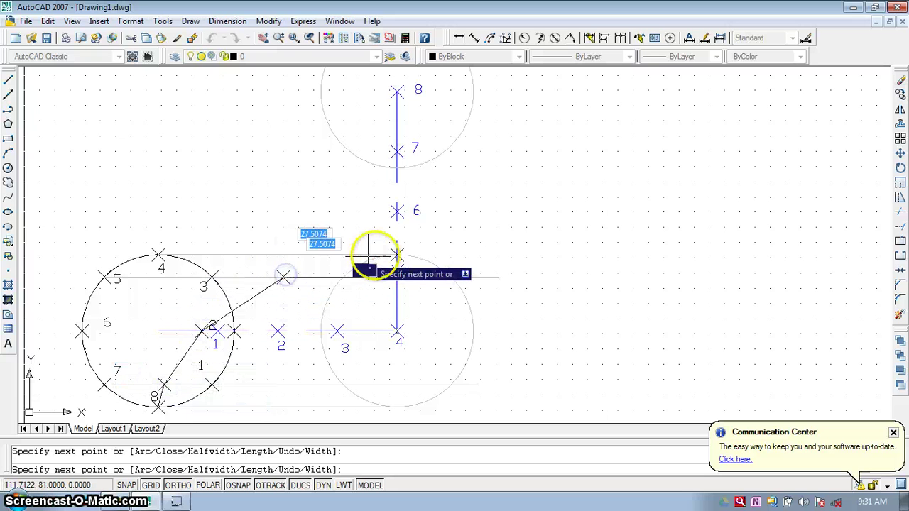
click(396, 254)
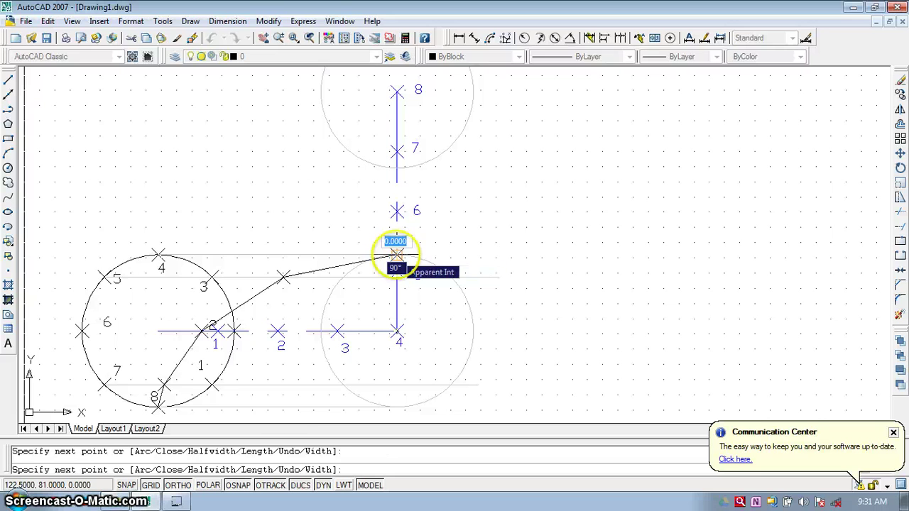
key(Escape)
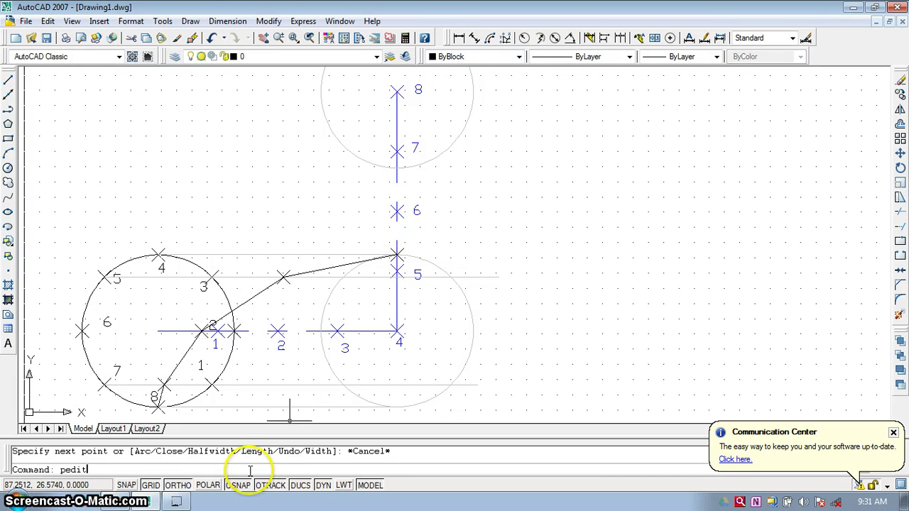
Fit the locus polyline into a smooth curve with PEDIT
text(pedit)
key(Return)
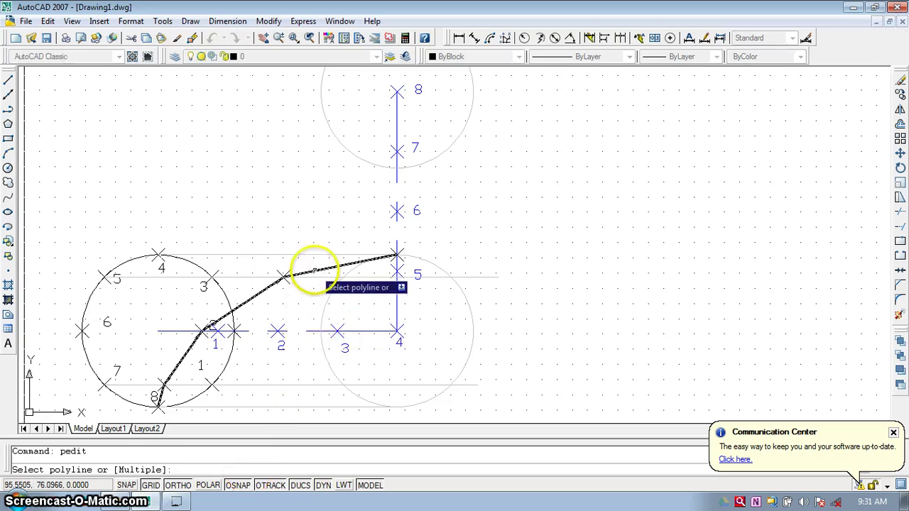
click(313, 271)
click(350, 356)
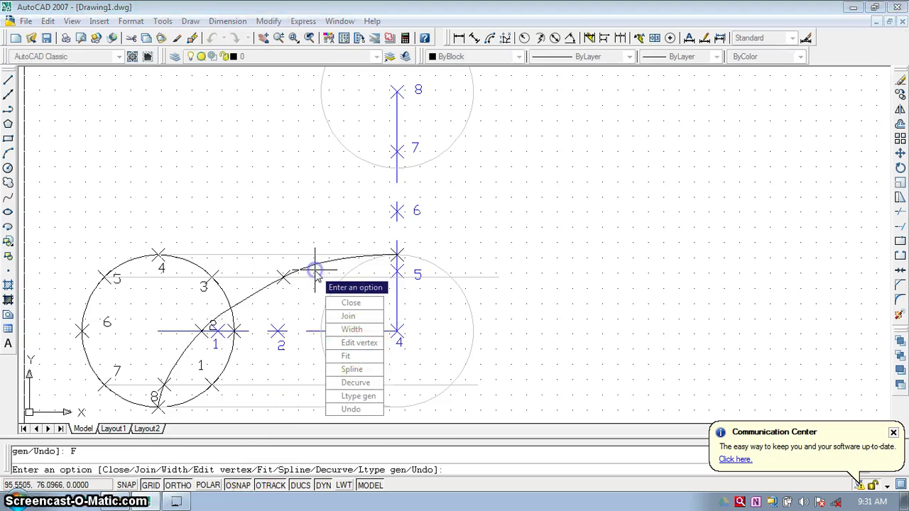
key(Escape)
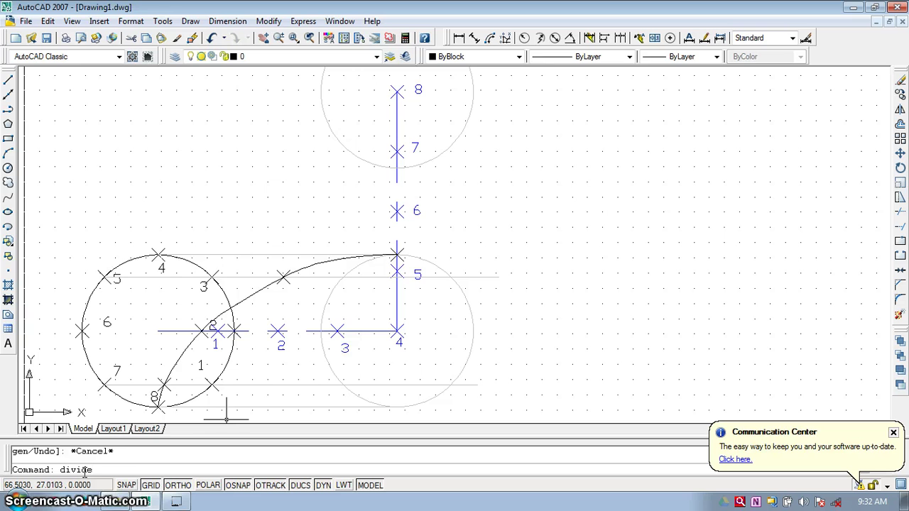
Divide the grey circle at point 4 into 8 equal parts
key(Return)
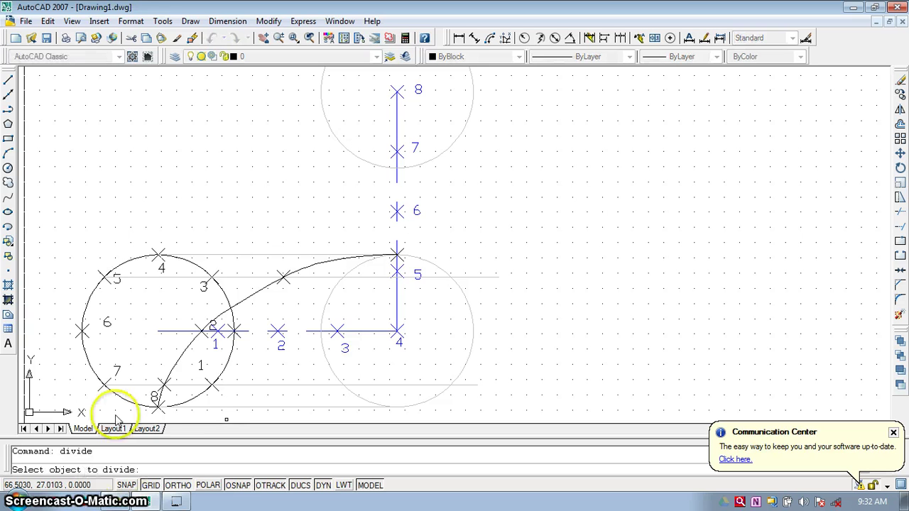
click(332, 292)
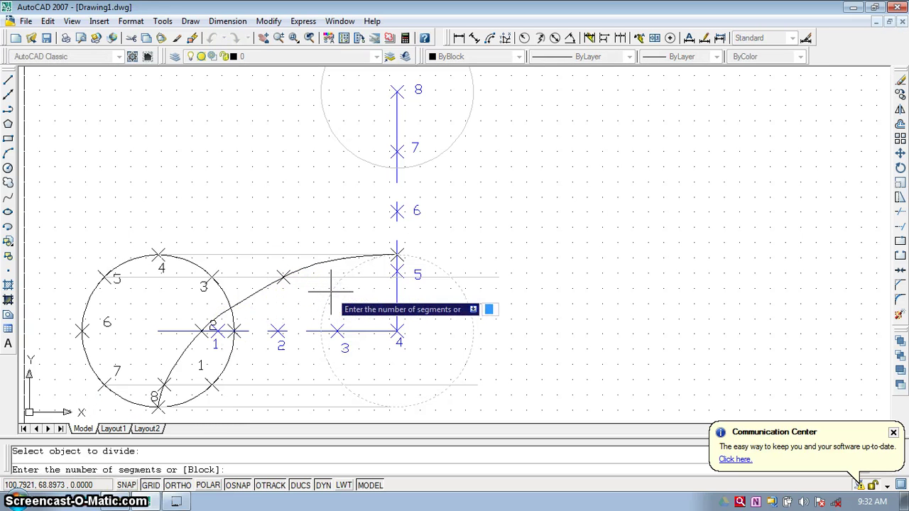
text(8)
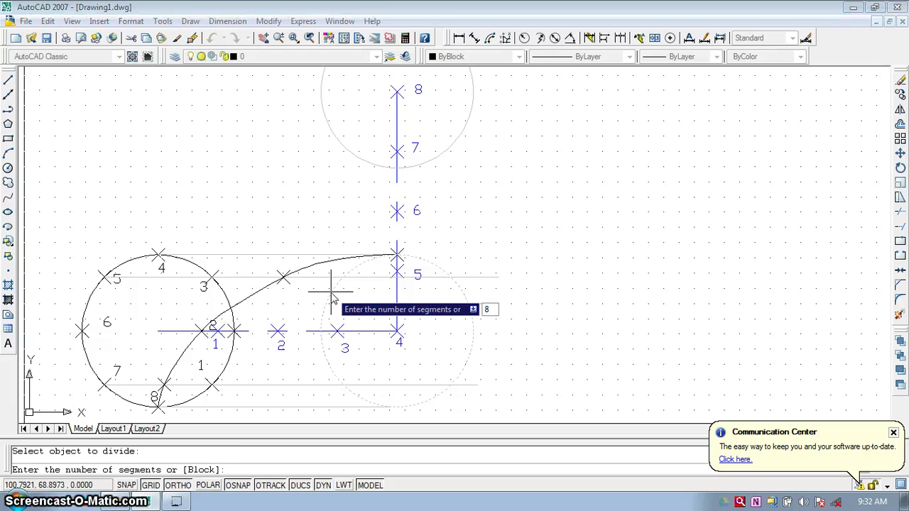
key(Return)
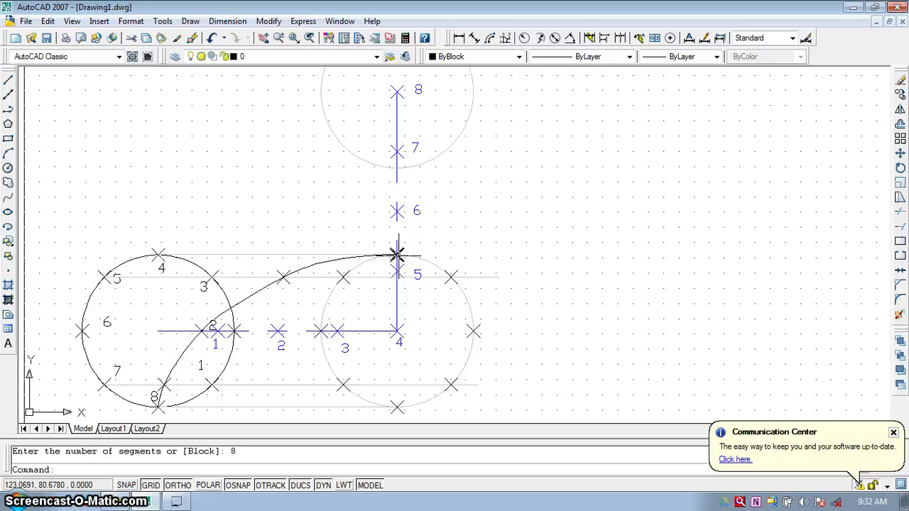
click(363, 281)
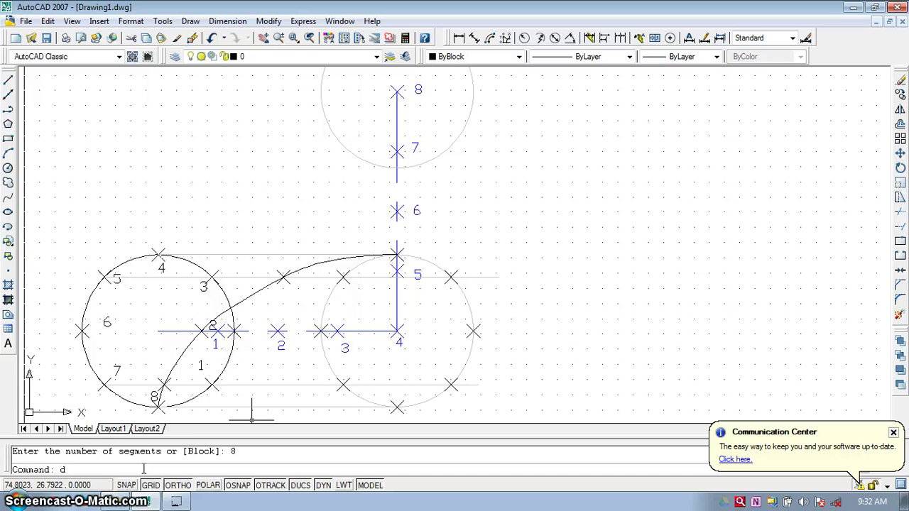
Make new objects red and start single-line text by the circle's top point, height 3, rotation 0
click(508, 57)
click(485, 80)
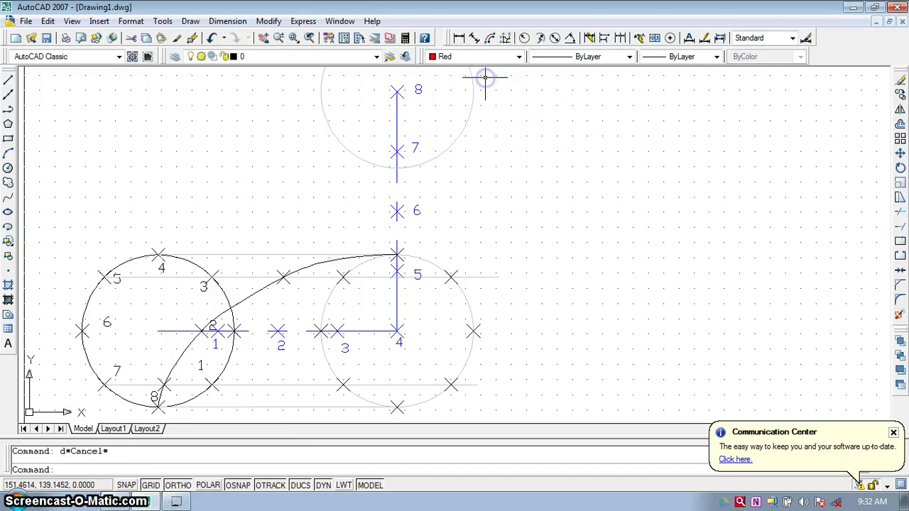
click(139, 468)
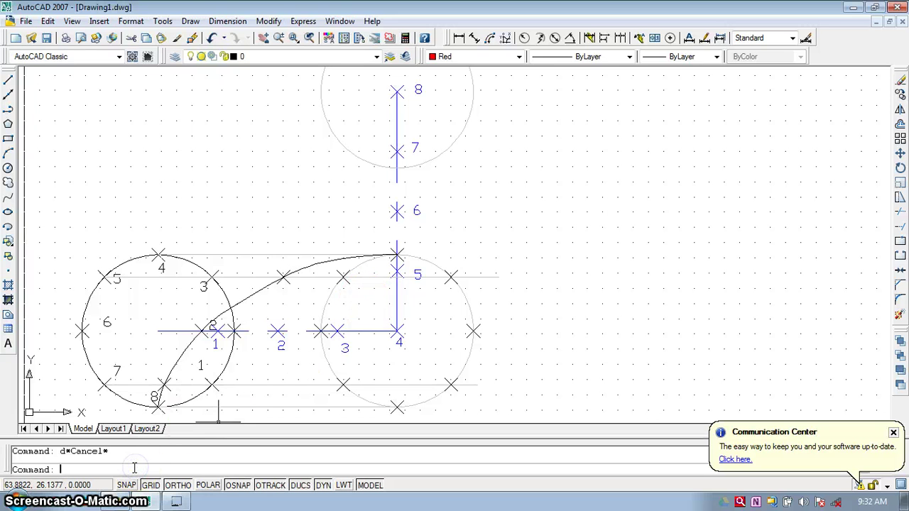
text(dt)
key(Return)
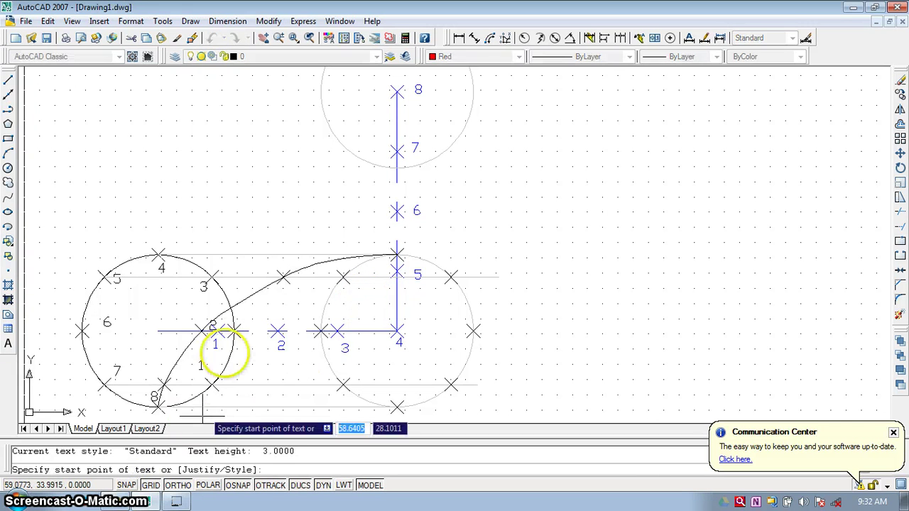
click(410, 249)
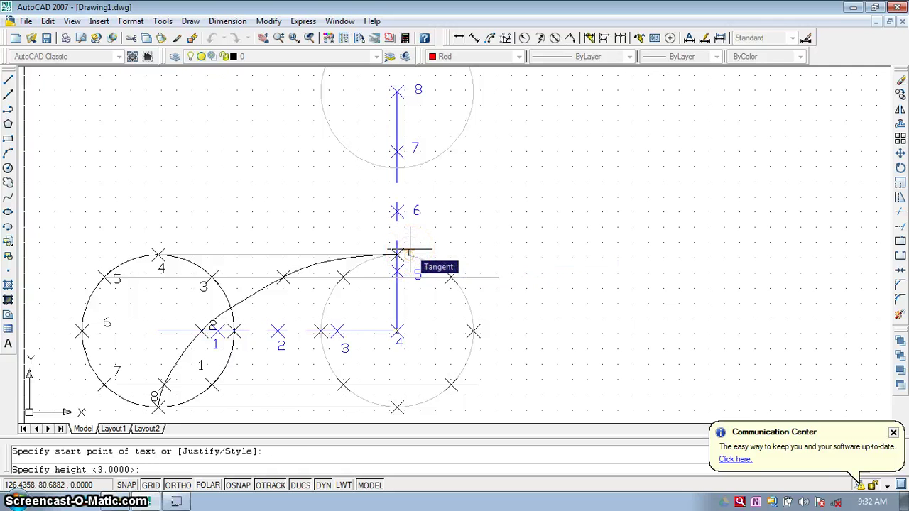
key(Return)
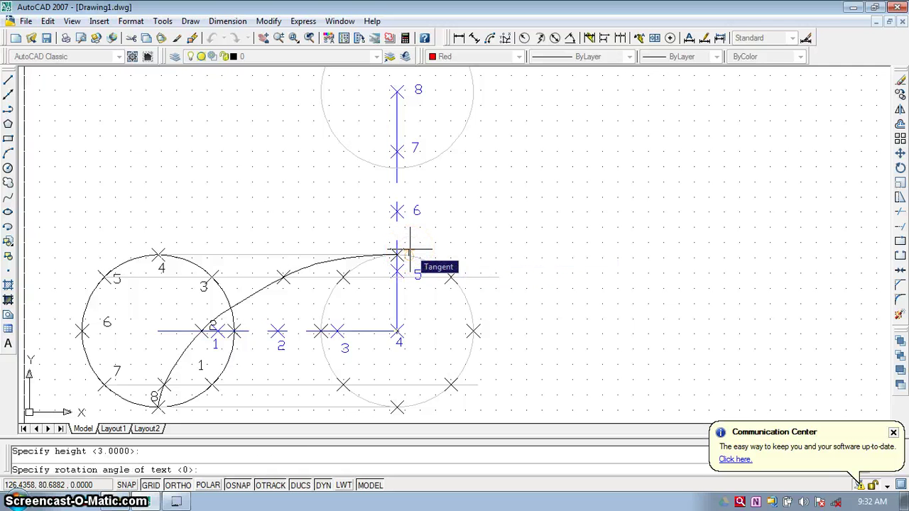
key(Return)
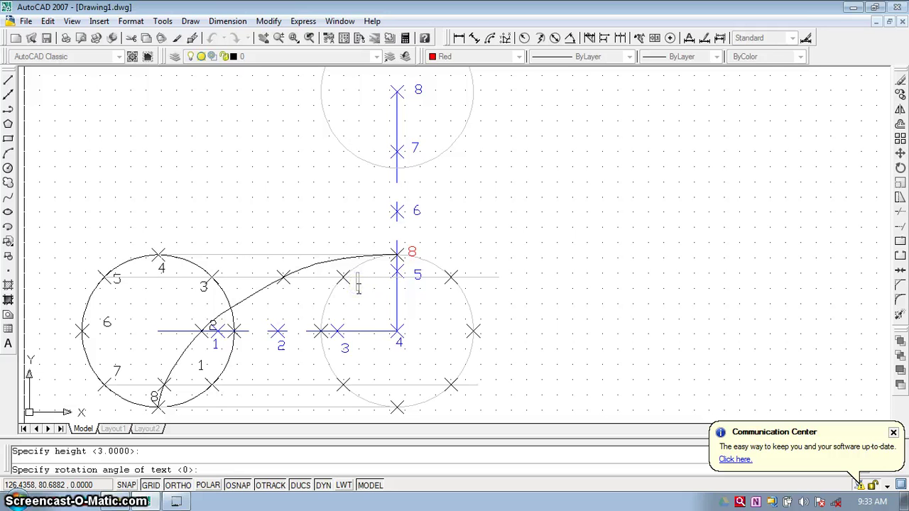
Type the remaining red number labels, including 6, at the division points and end text entry
text(1)
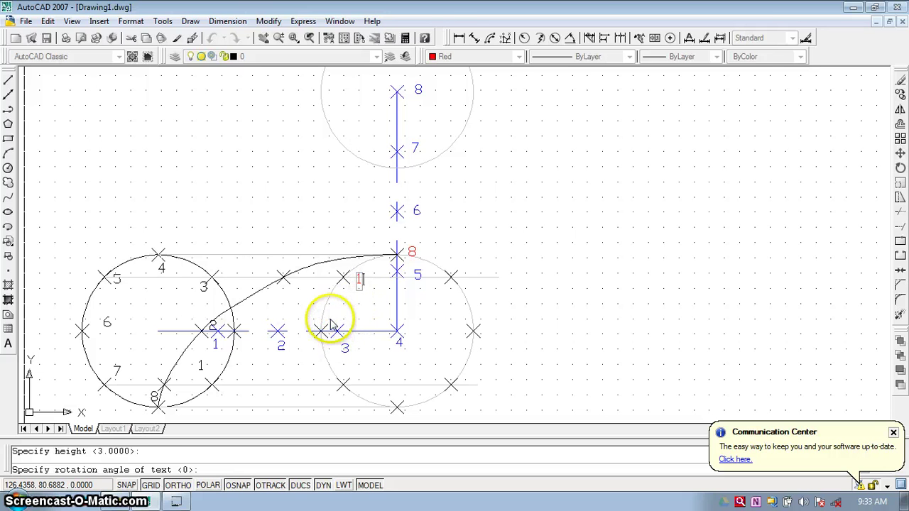
text(2)
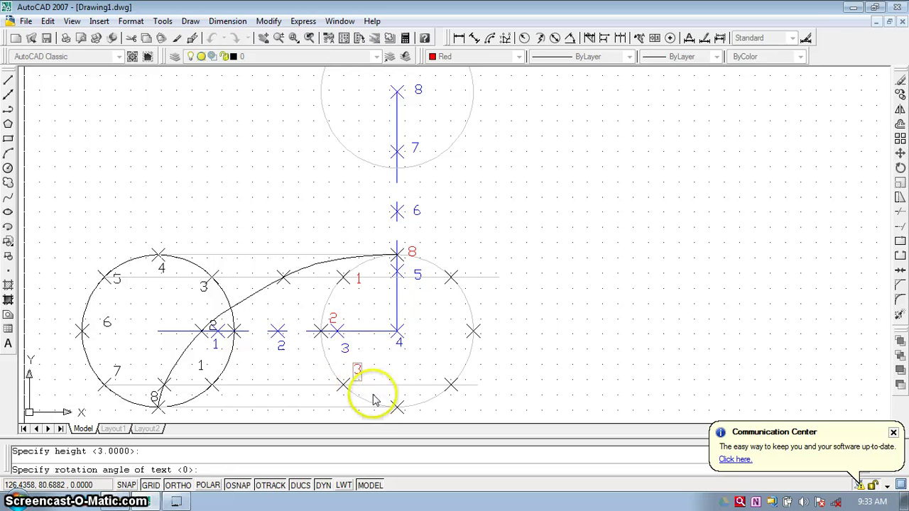
click(441, 374)
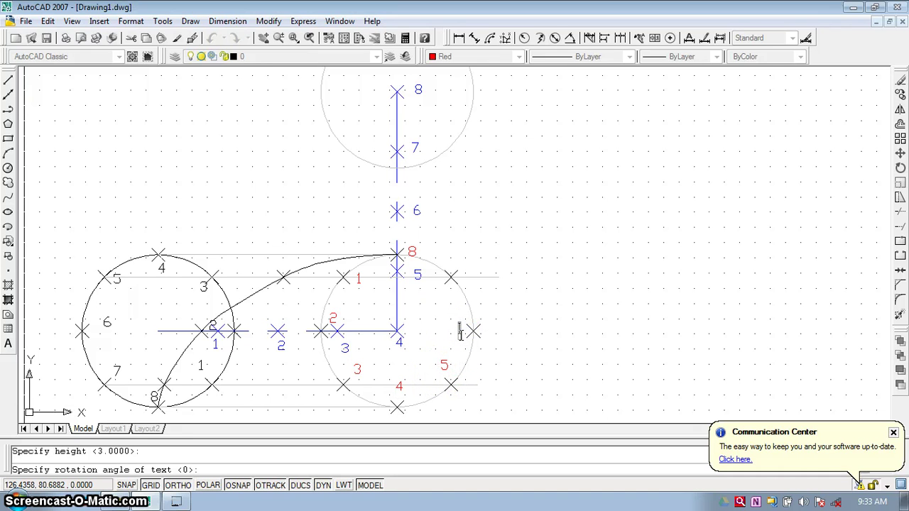
text(6)
click(444, 294)
click(526, 305)
key(Return)
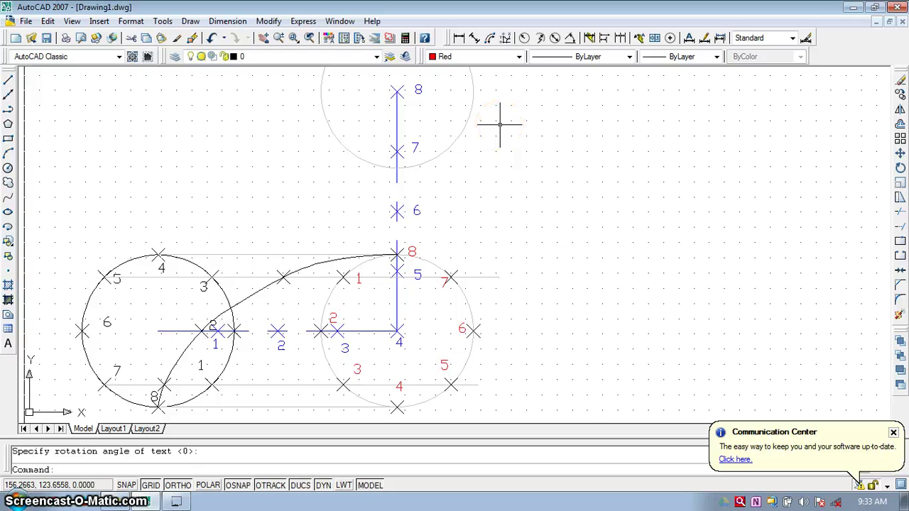
Zoom All to see the problem sheet, zoom back into the construction, and open the Color list
text(z)
key(Return)
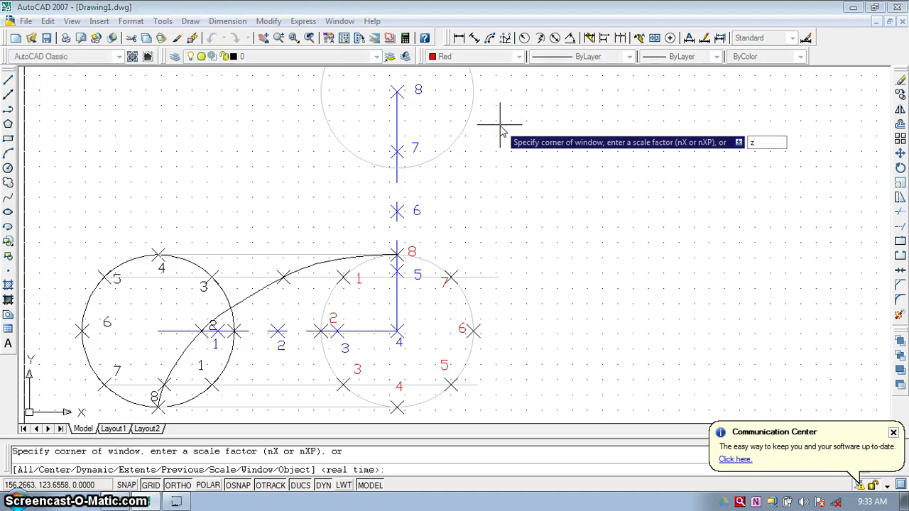
text(a)
key(Return)
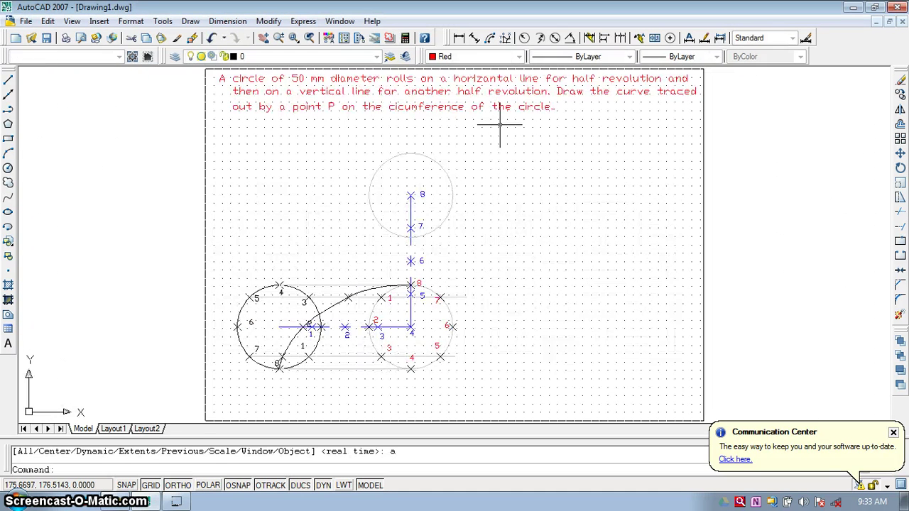
scroll(410, 206, up, 2)
scroll(422, 365, down, 2)
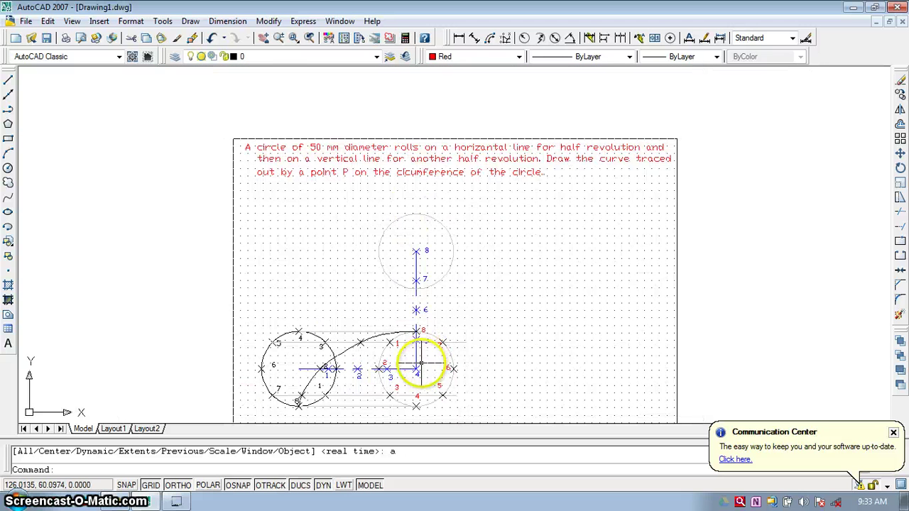
scroll(412, 370, up, 2)
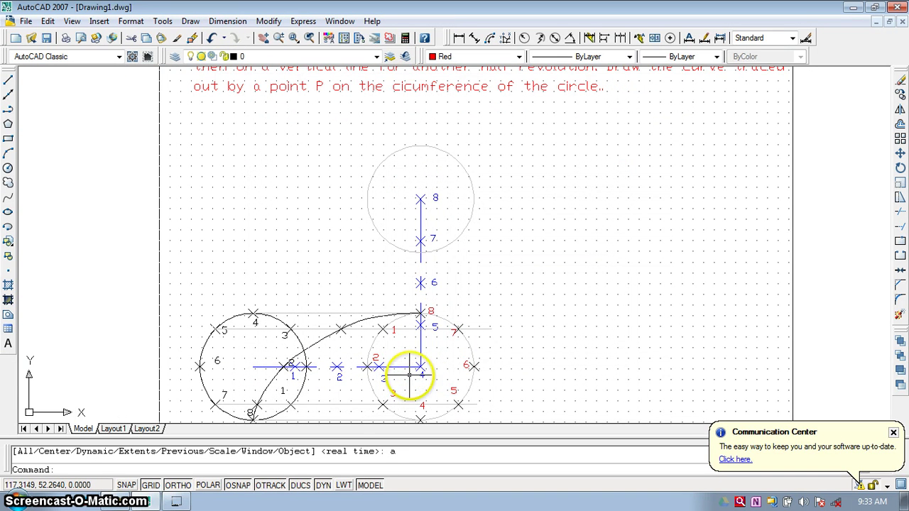
scroll(440, 356, up, 2)
scroll(439, 361, down, 3)
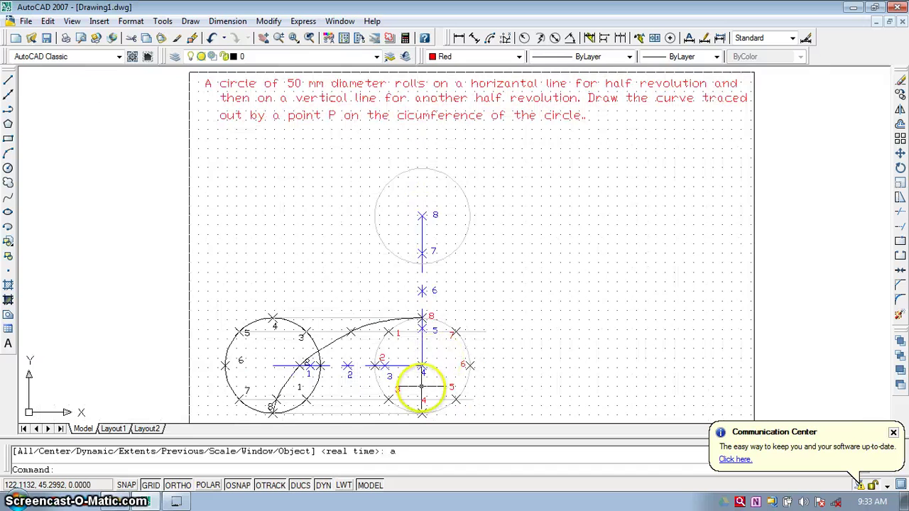
scroll(424, 385, up, 2)
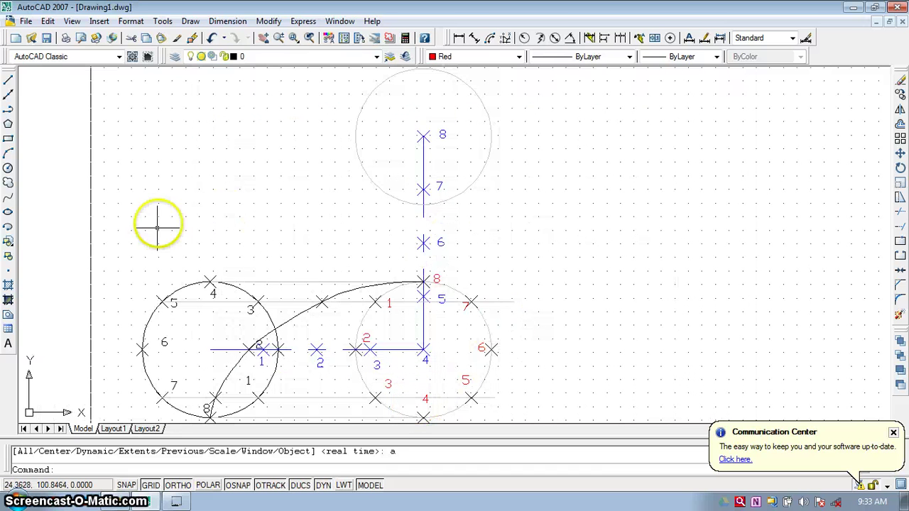
click(518, 56)
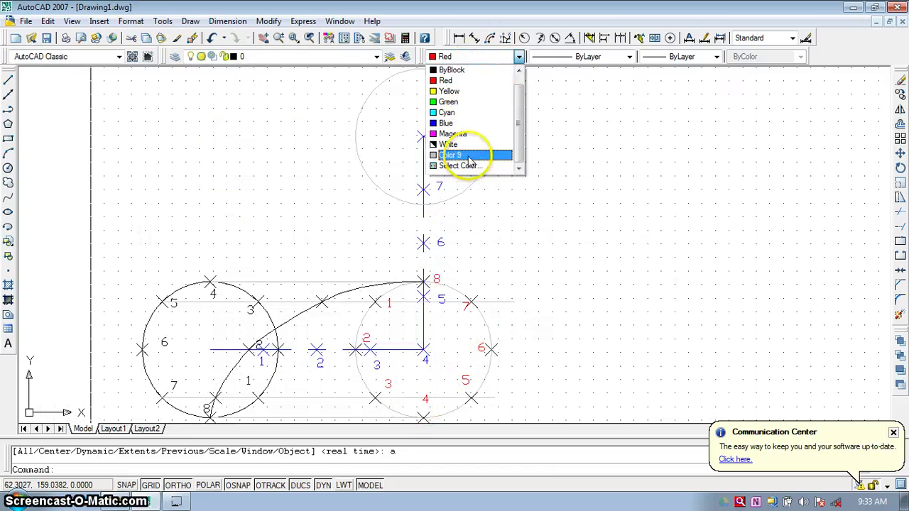
Set colour to Color 9 and draw vertical lines up from division points 2 and 3
click(468, 156)
click(7, 81)
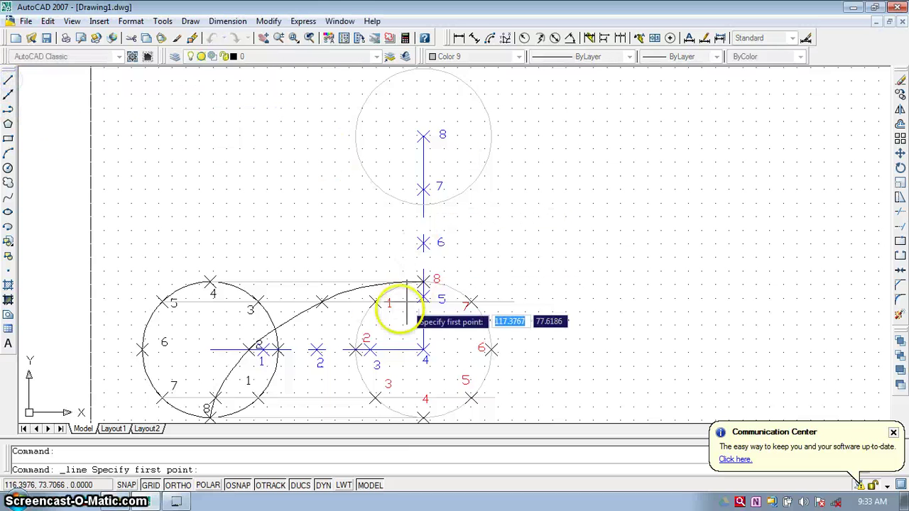
click(355, 350)
click(355, 135)
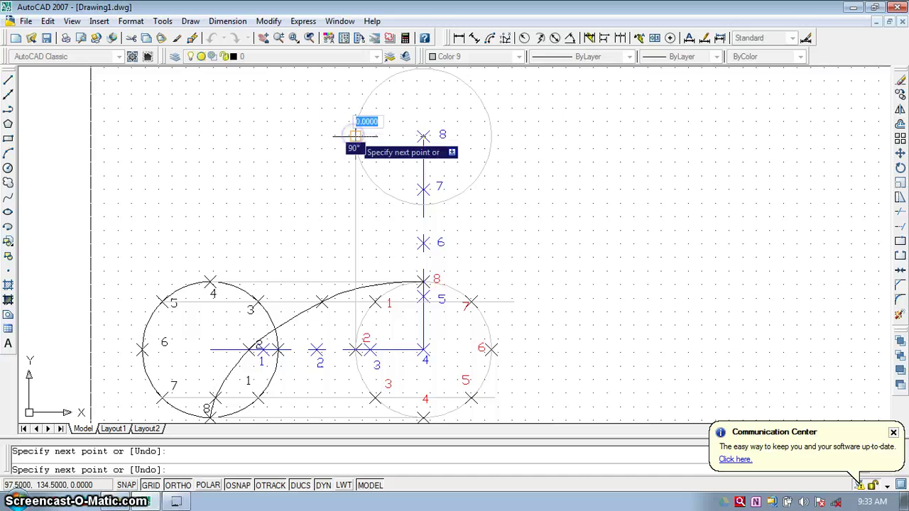
key(Escape)
click(8, 81)
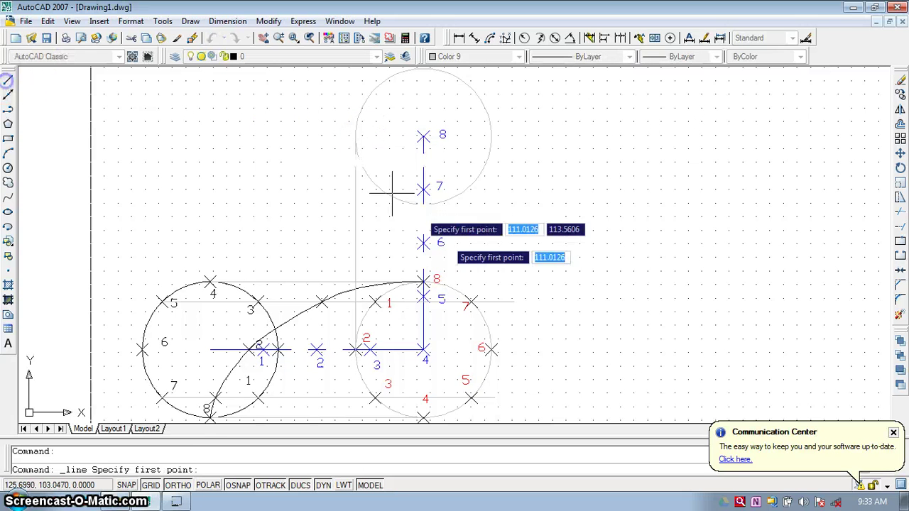
click(375, 396)
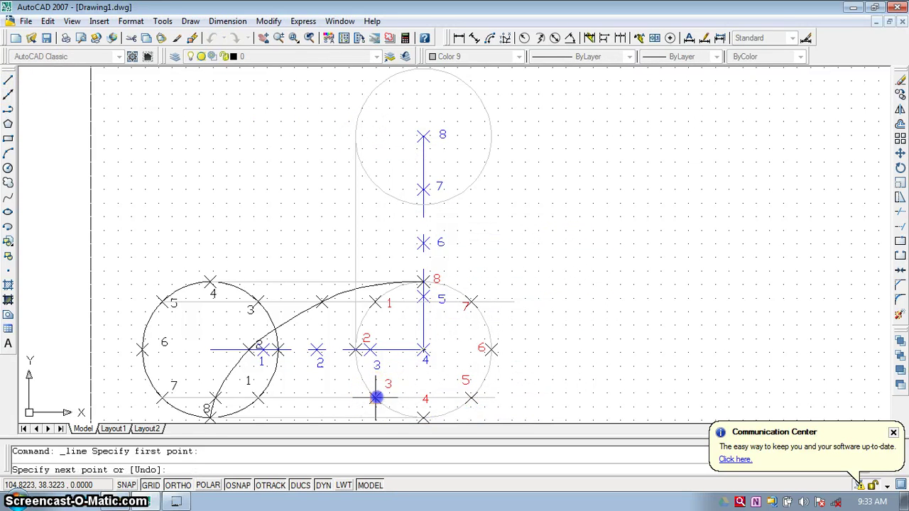
click(377, 118)
key(Escape)
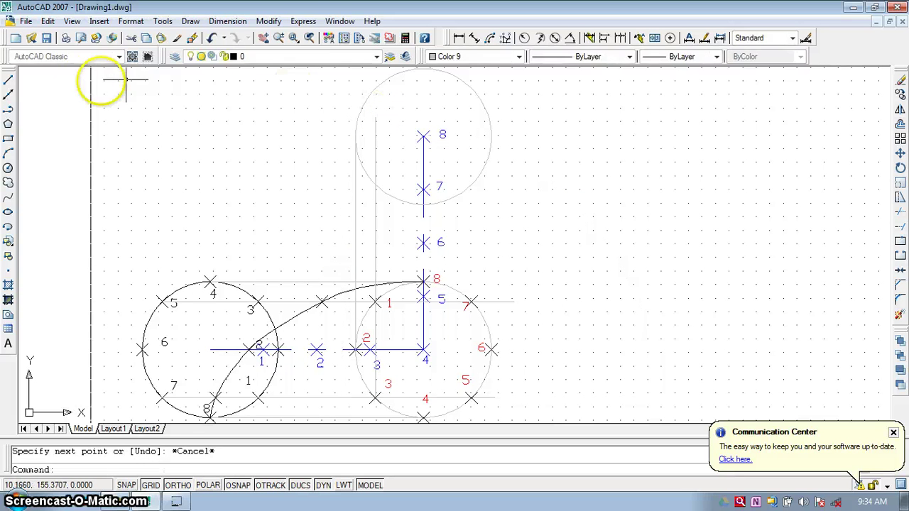
Draw vertical lines up from division points 7 and 6 toward the top circle
click(8, 80)
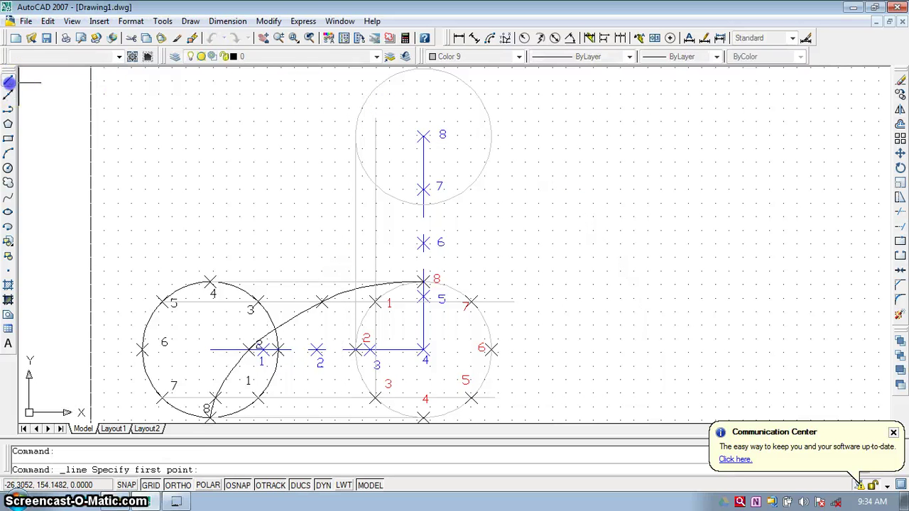
click(470, 302)
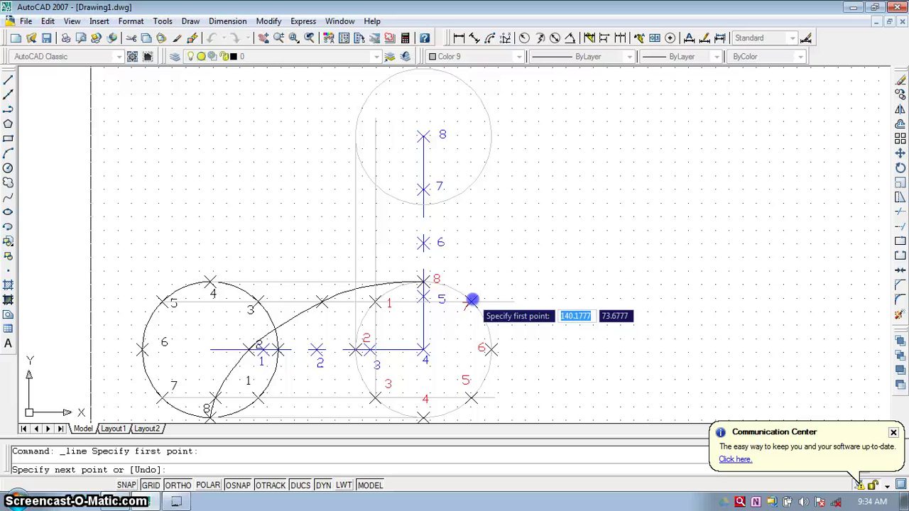
click(471, 85)
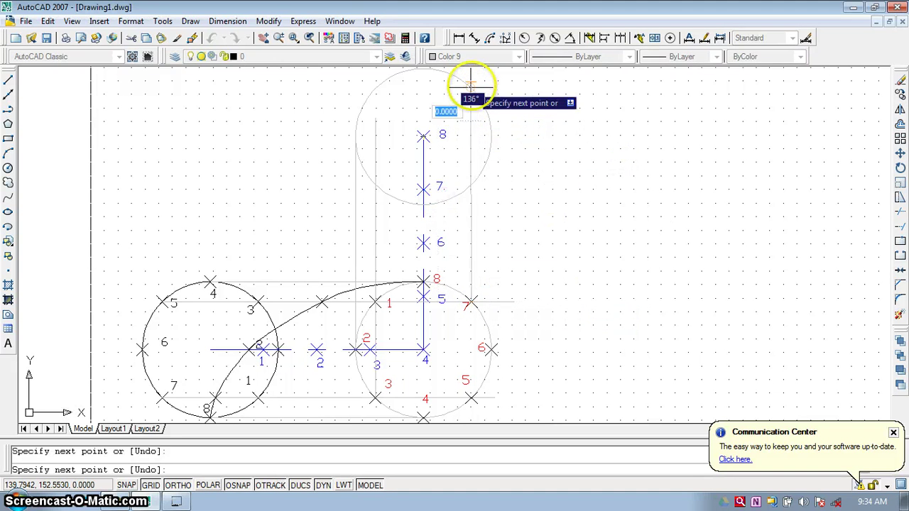
key(Escape)
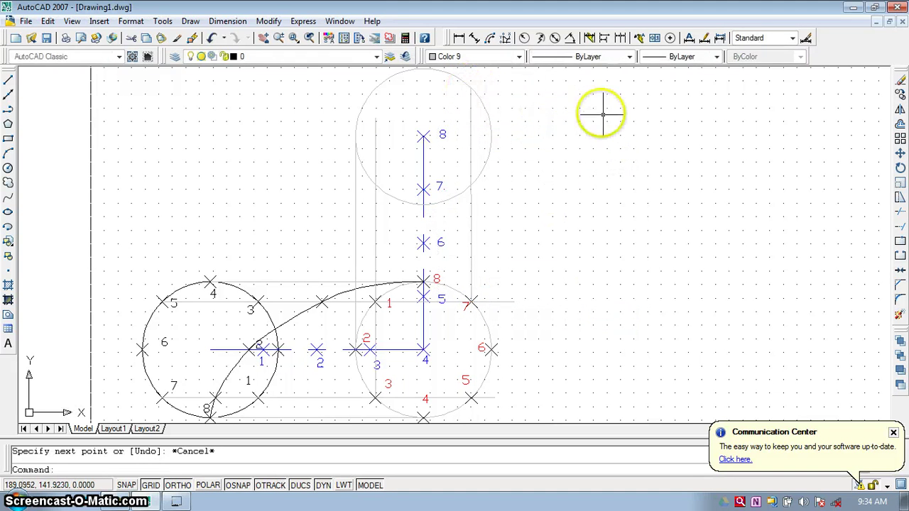
click(8, 79)
click(492, 349)
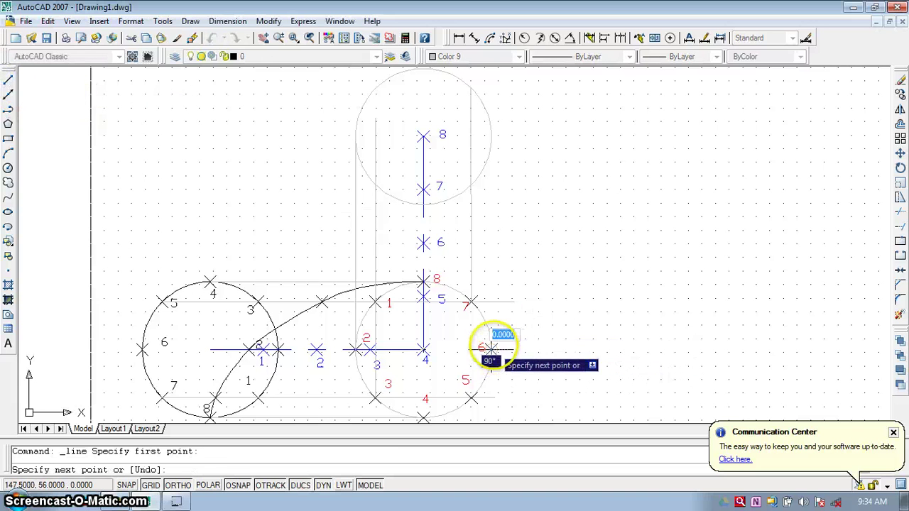
click(491, 135)
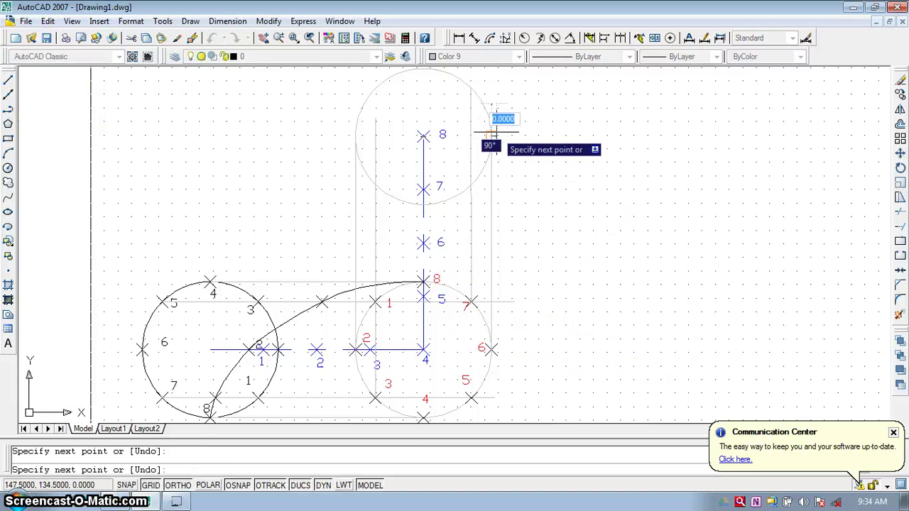
key(Escape)
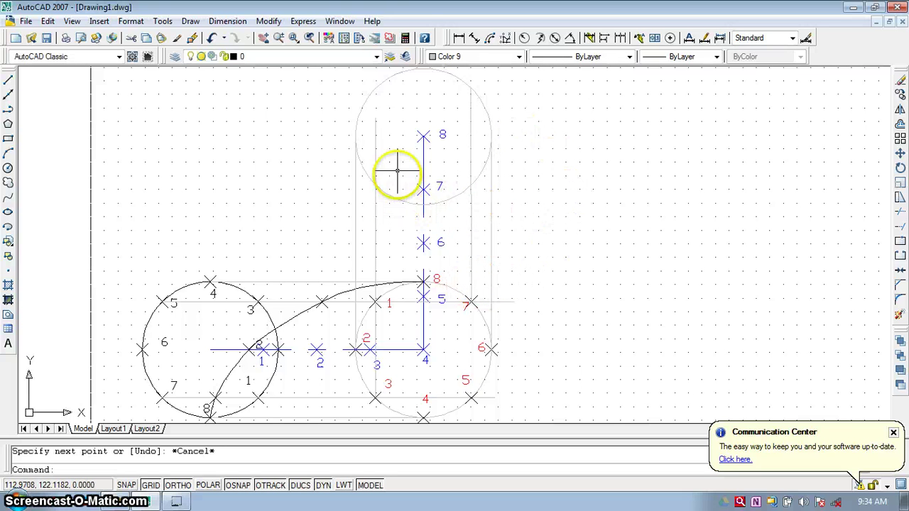
Try extending the construction lines to a boundary, then cancel the extend
click(899, 228)
right_click(549, 274)
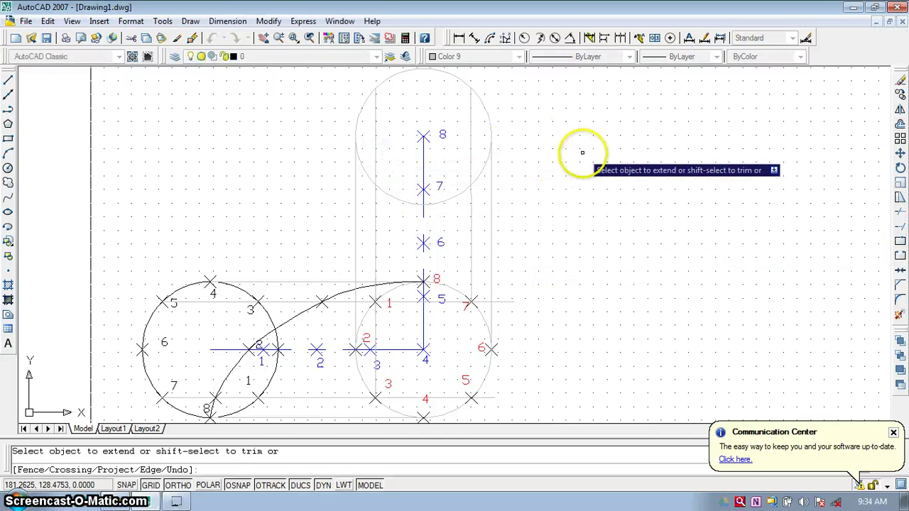
key(Escape)
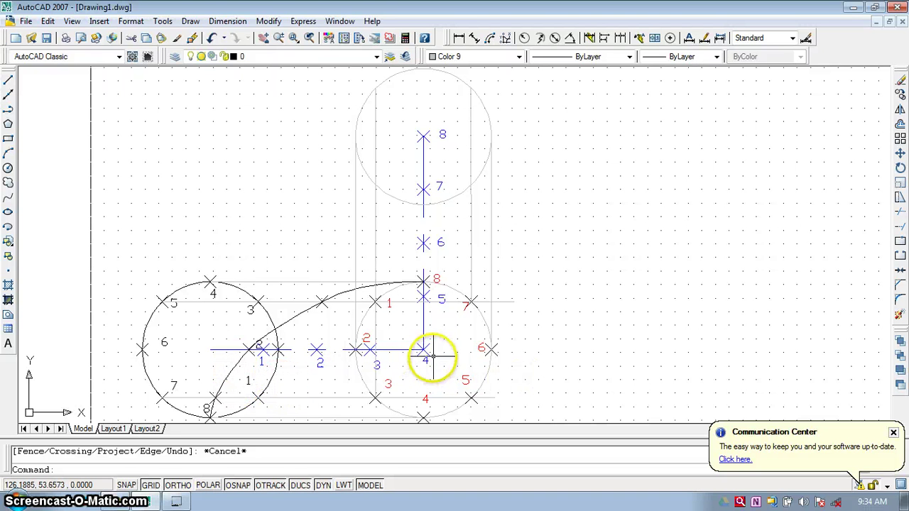
click(8, 169)
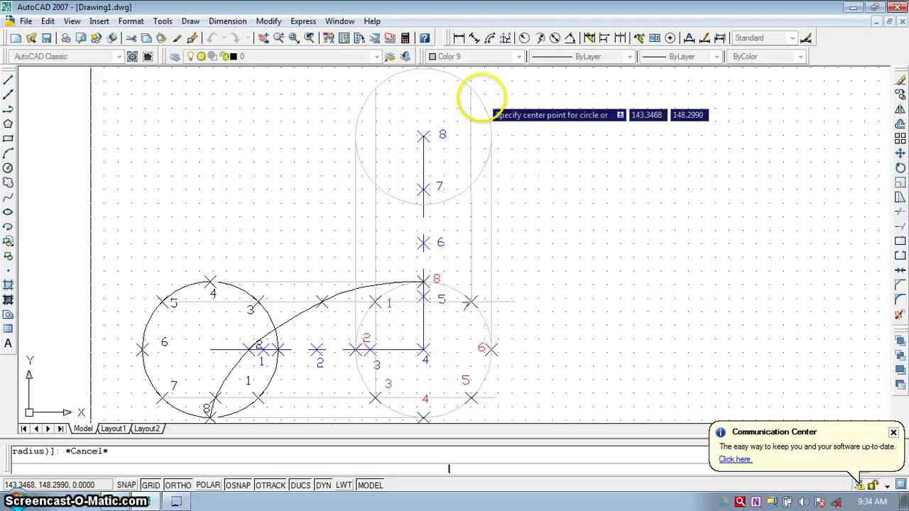
Set colour to ByBlock and draw a radius-25 circle centred on point 4
click(490, 58)
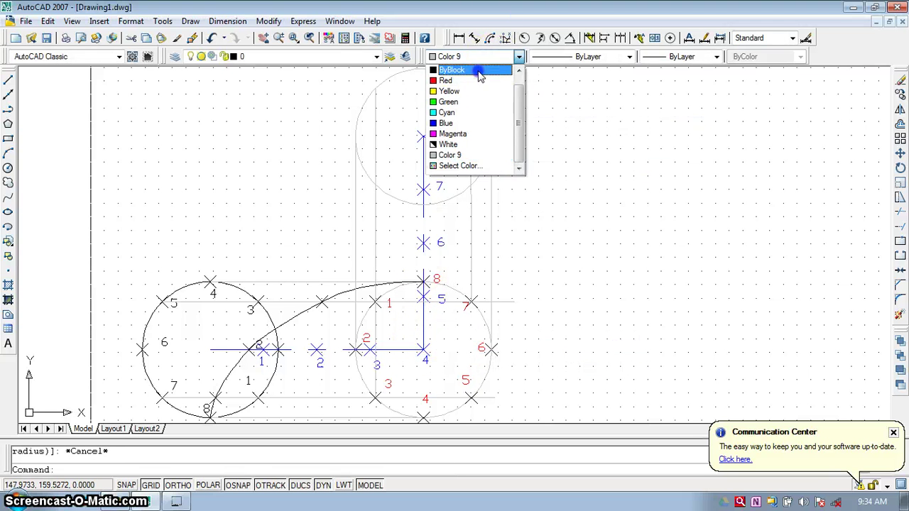
click(477, 70)
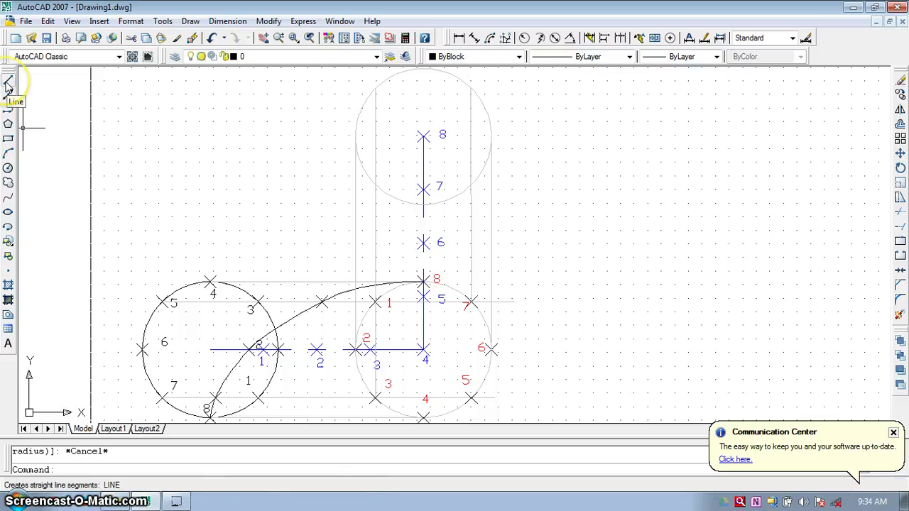
click(8, 168)
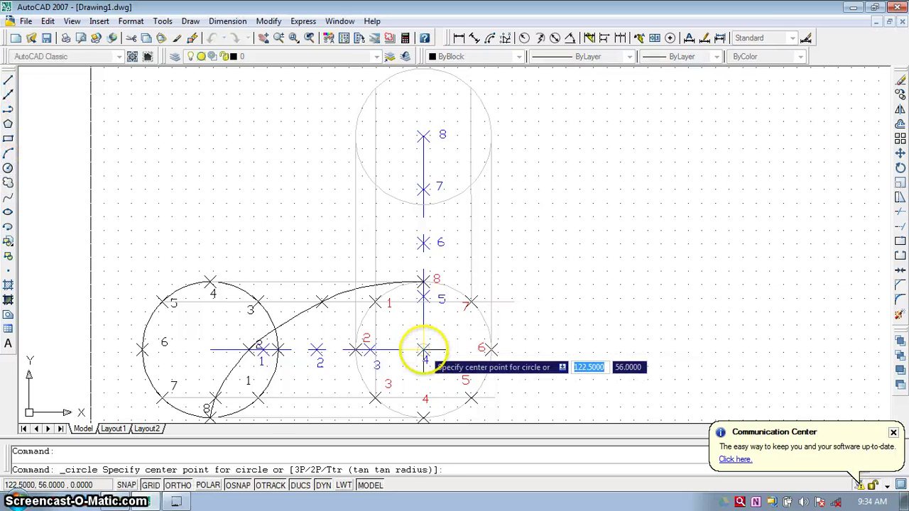
click(424, 350)
text(25)
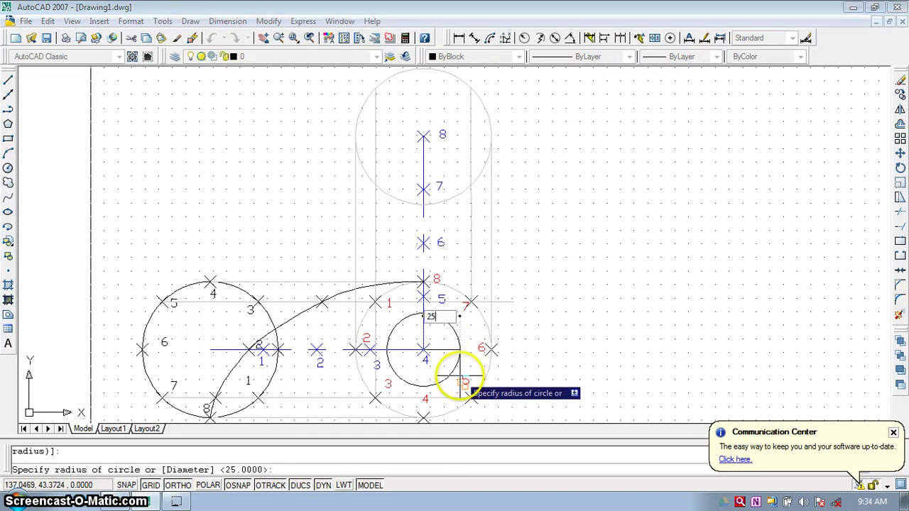
key(Return)
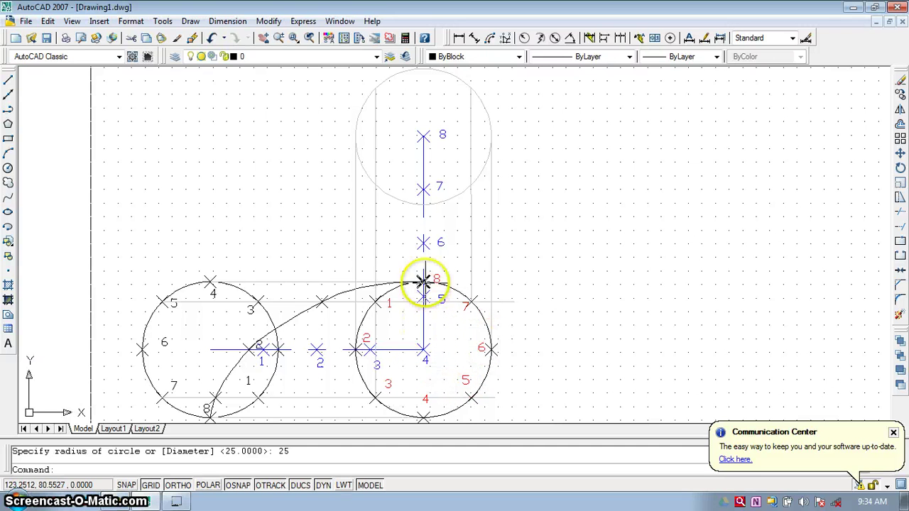
click(900, 154)
click(486, 380)
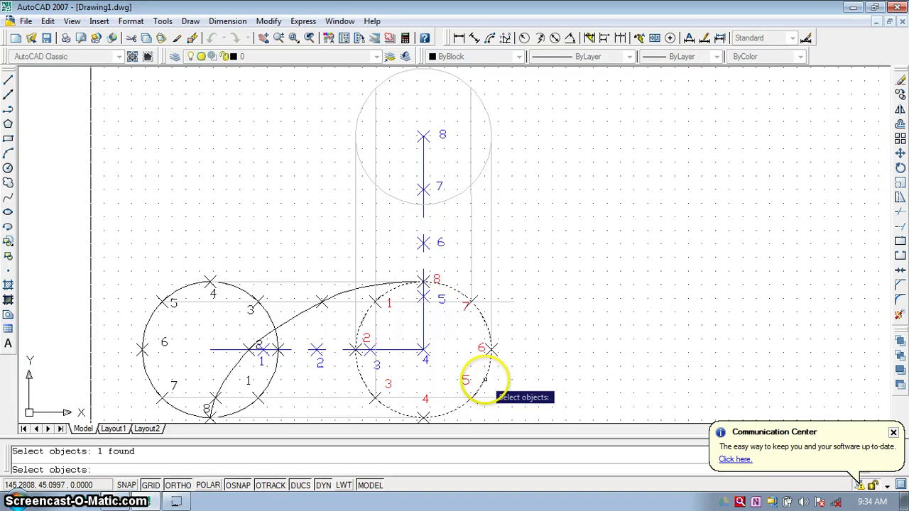
Move the circle's centre from point 4 up to point 5 on the vertical centre line
key(Return)
click(424, 349)
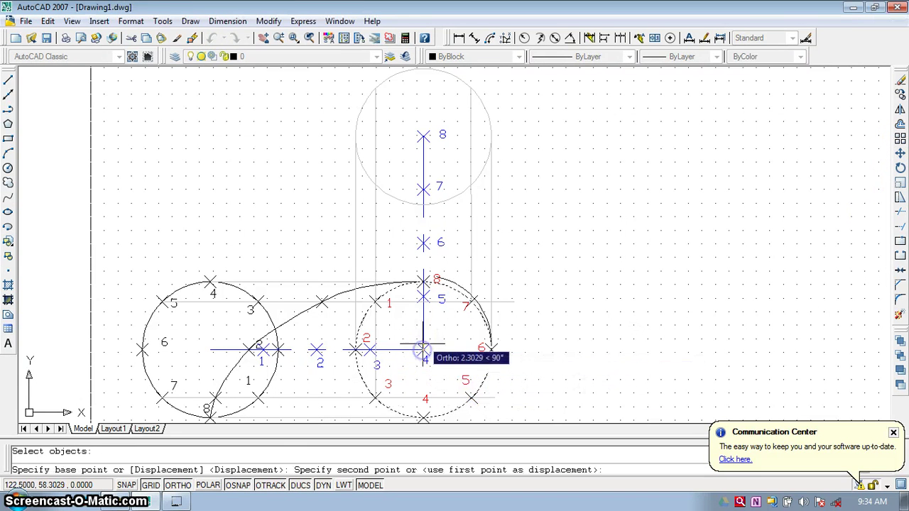
click(424, 290)
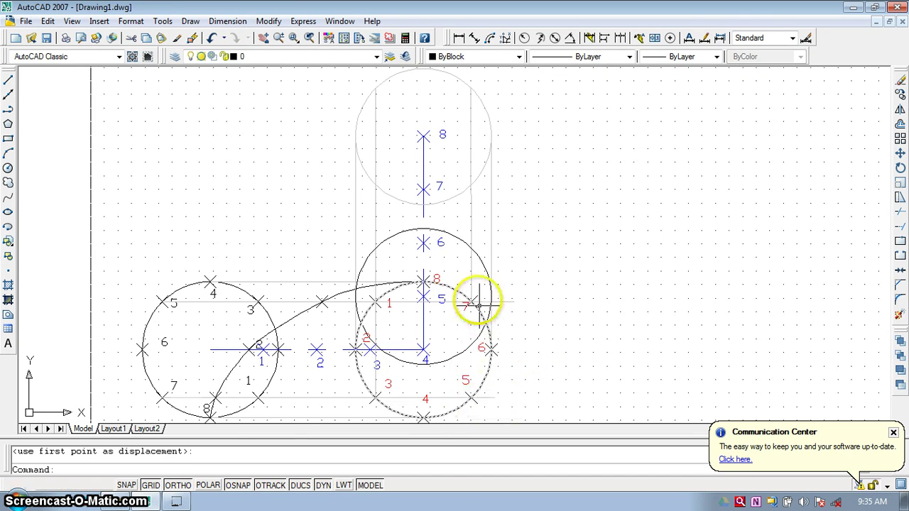
Extend the right vertical construction line downward through the lower circle's points 7 and 5
click(901, 225)
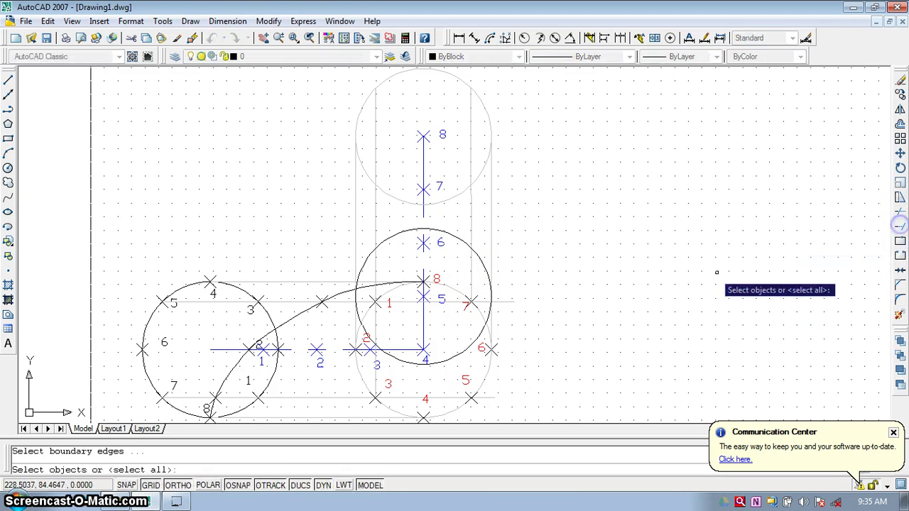
key(Return)
click(471, 284)
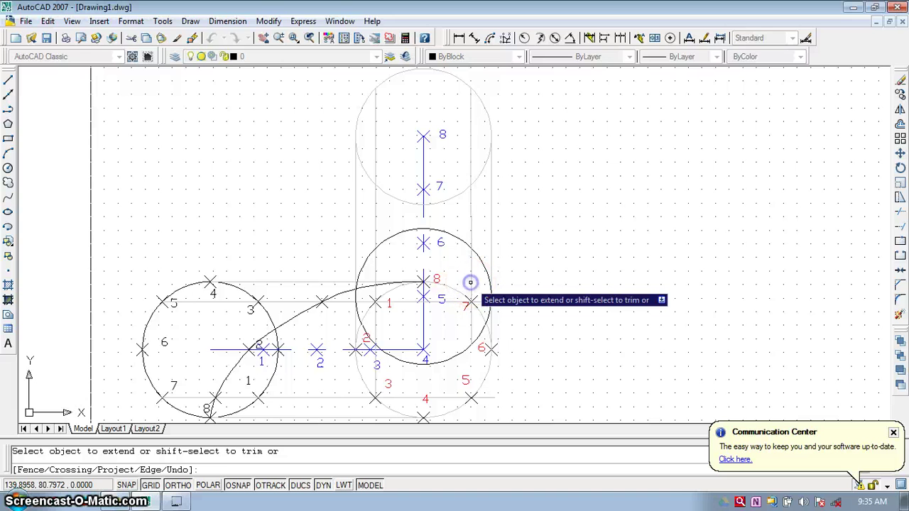
click(471, 332)
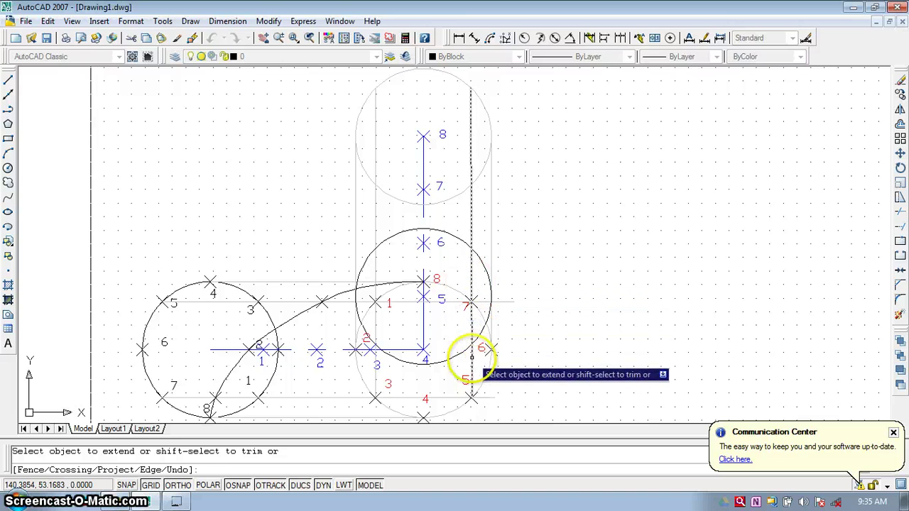
click(471, 303)
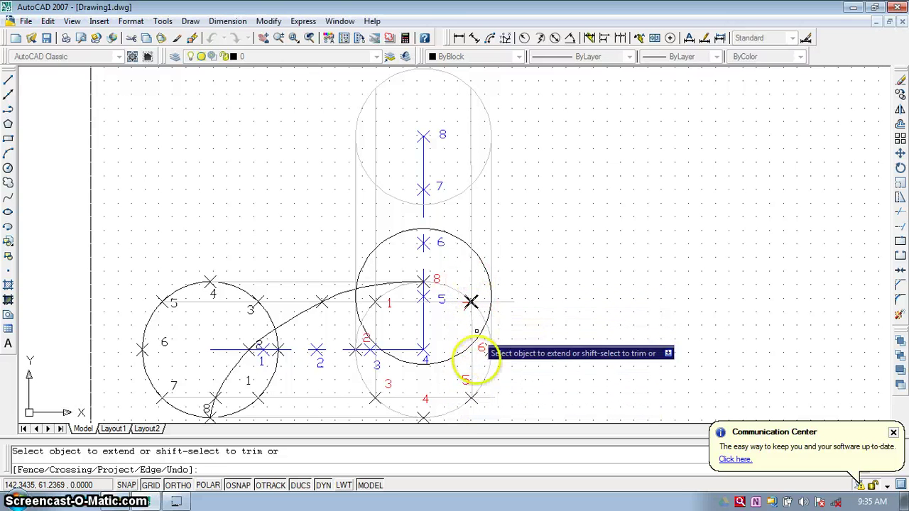
click(471, 399)
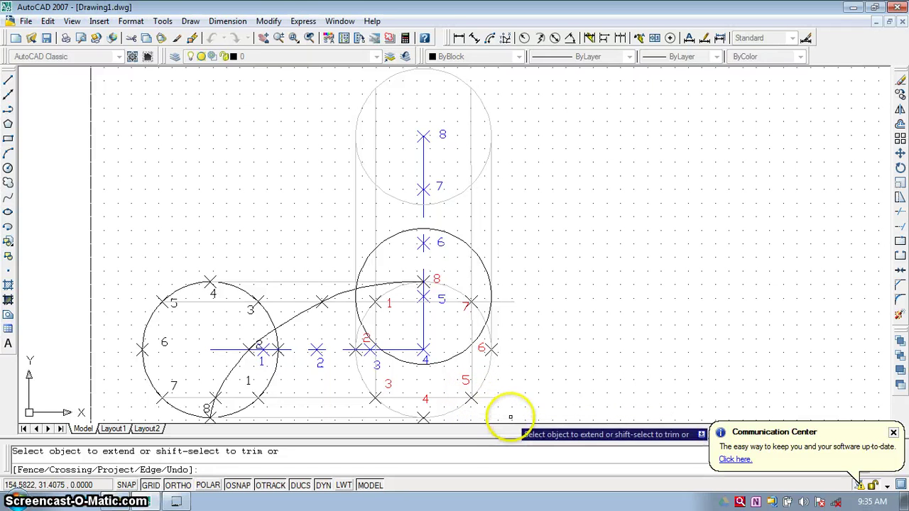
key(Escape)
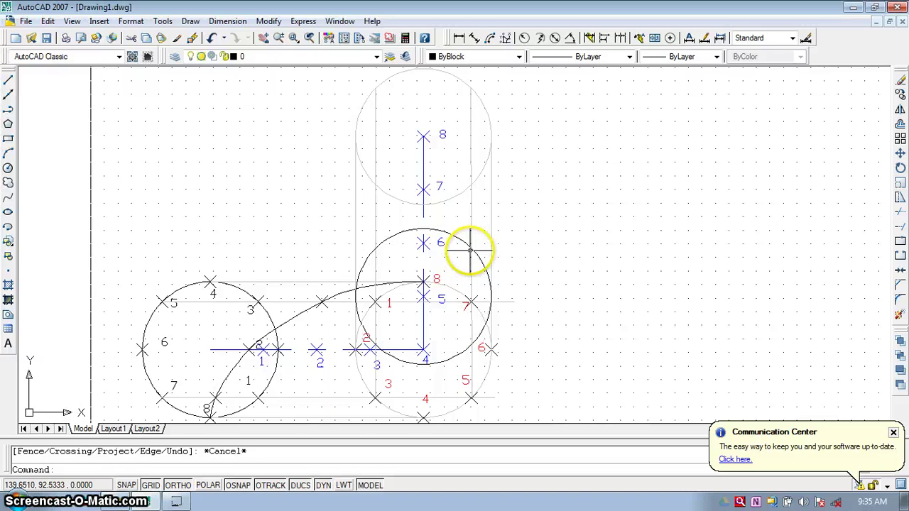
click(9, 270)
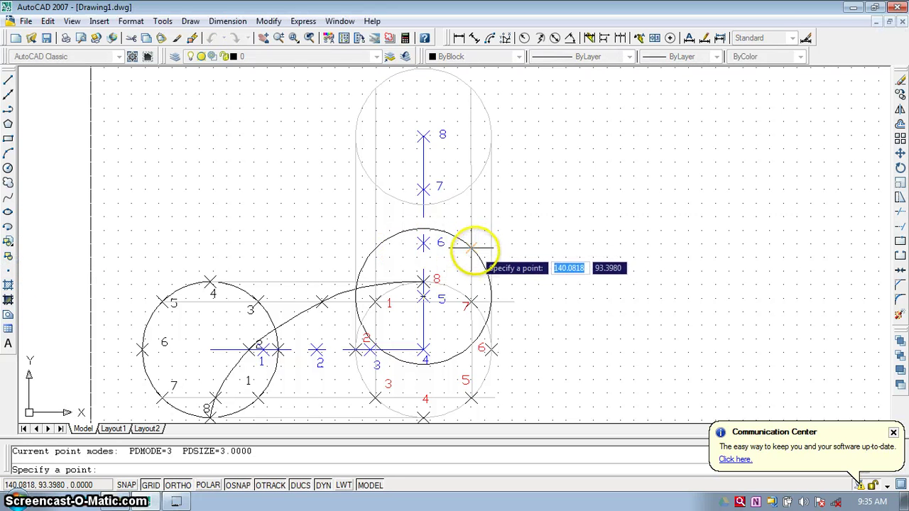
Mark P's position on the circle, then move the circle's centre from point 5 to point 6
click(471, 248)
key(Escape)
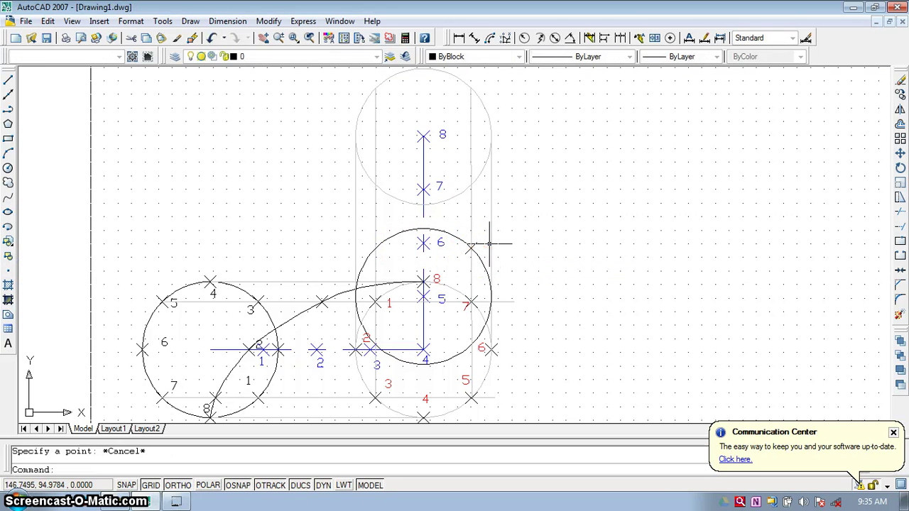
click(900, 154)
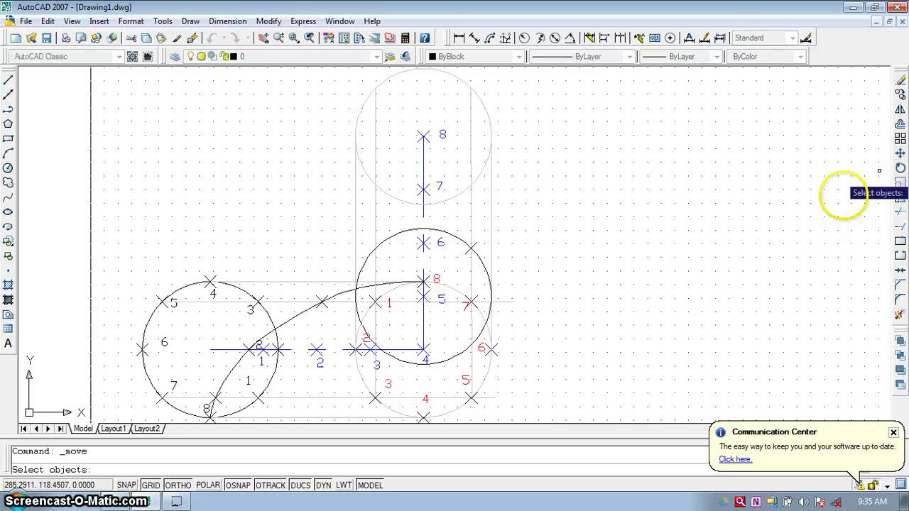
click(488, 316)
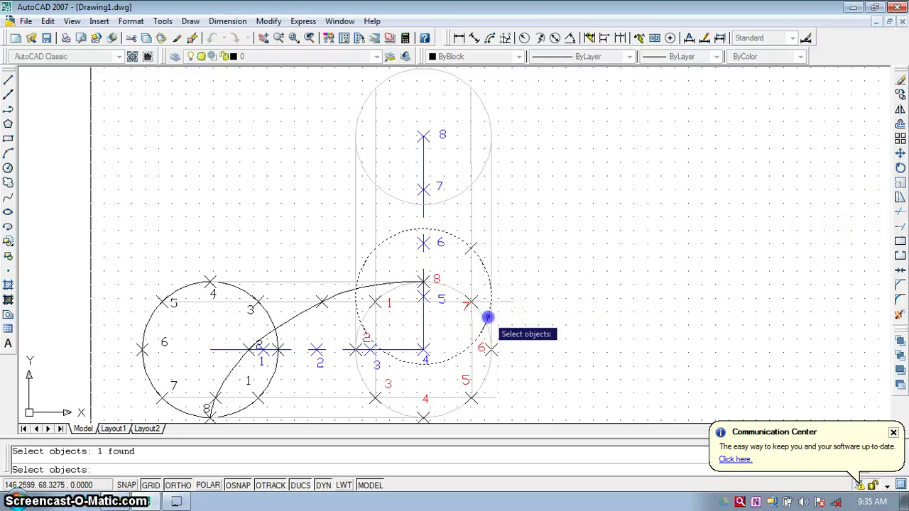
right_click(487, 315)
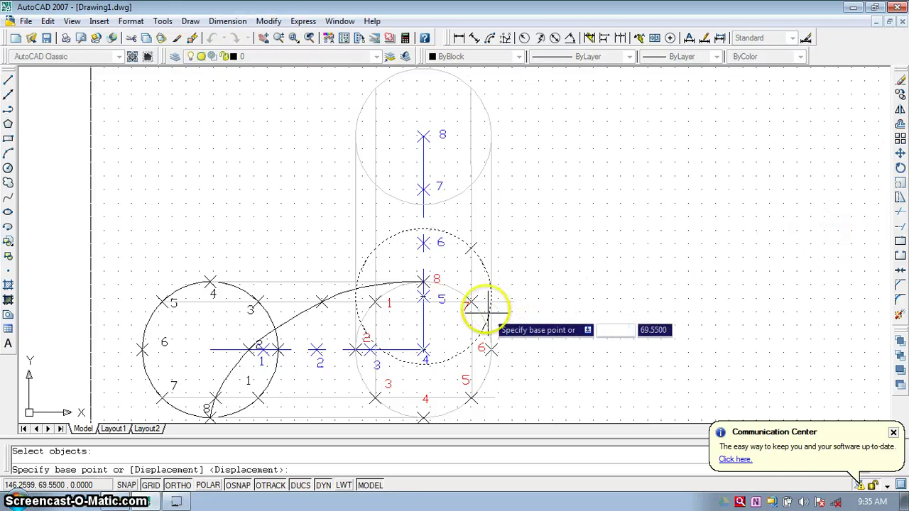
click(424, 296)
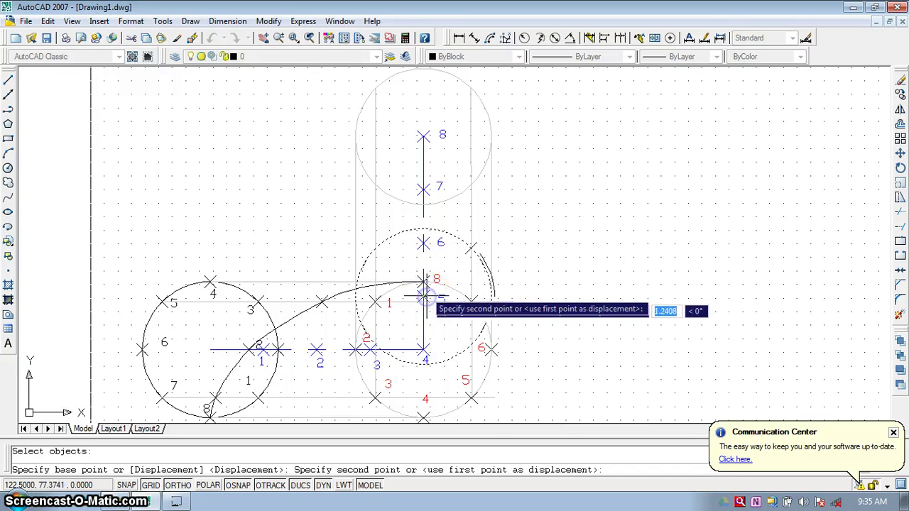
click(423, 243)
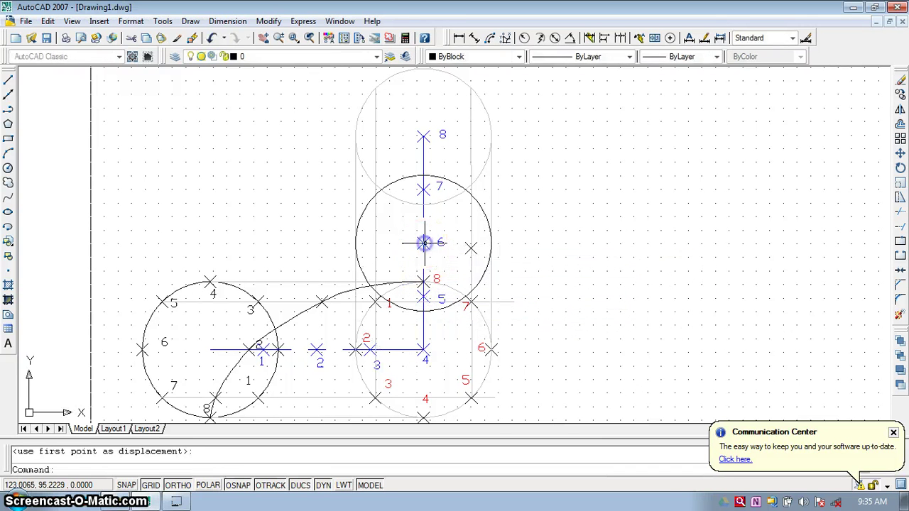
Mark P's next position on the circle's right side and move the centre from point 6 to 7
click(8, 271)
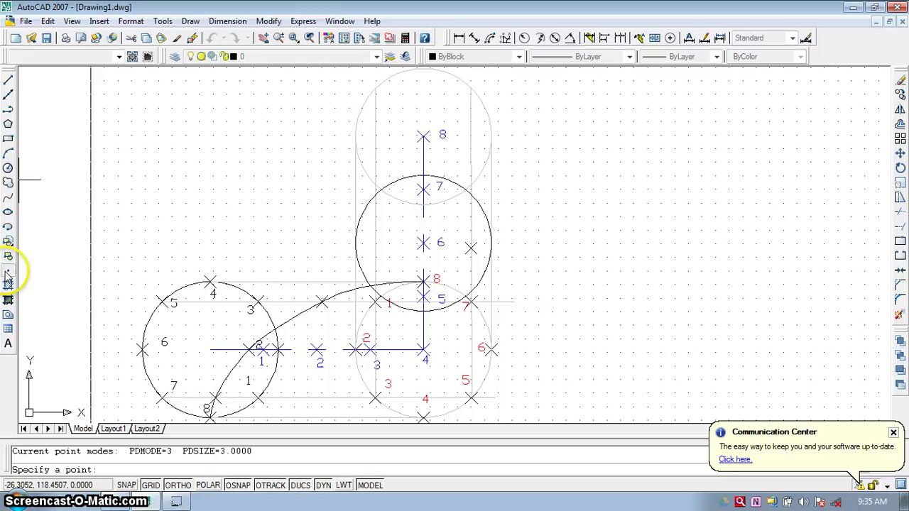
click(492, 244)
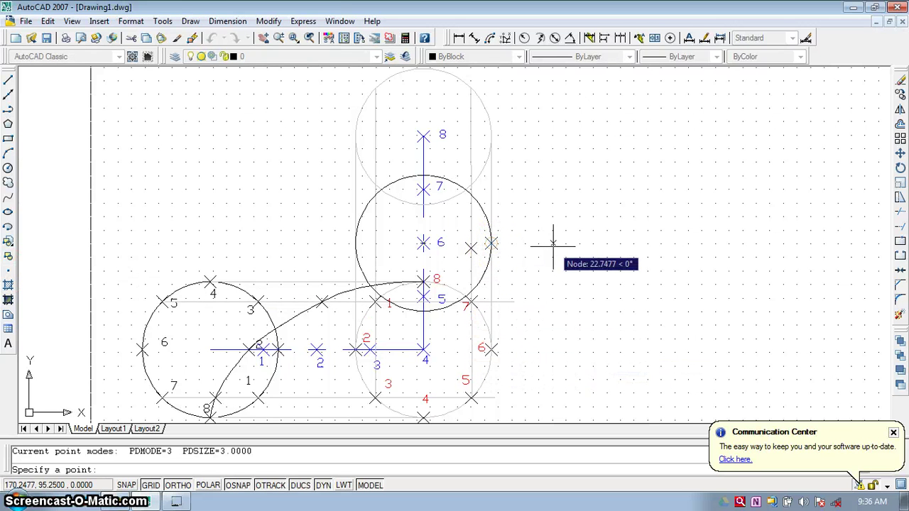
key(Escape)
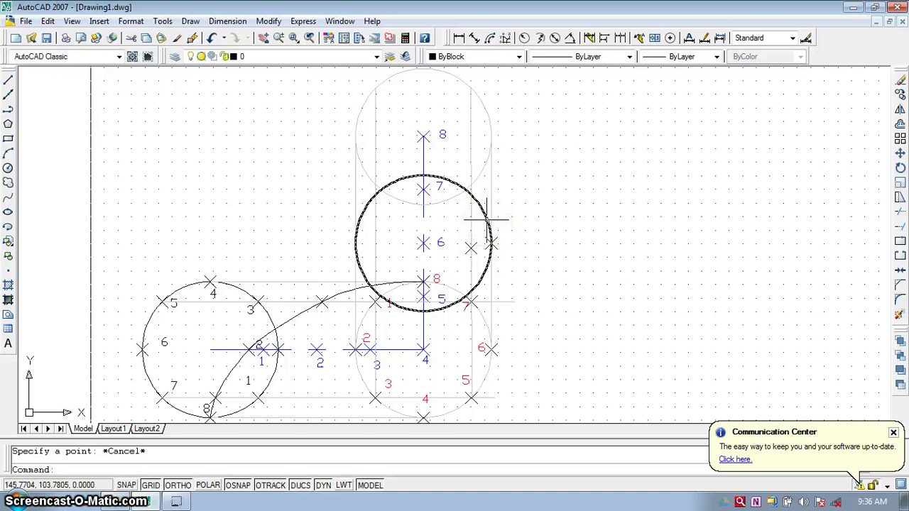
click(900, 167)
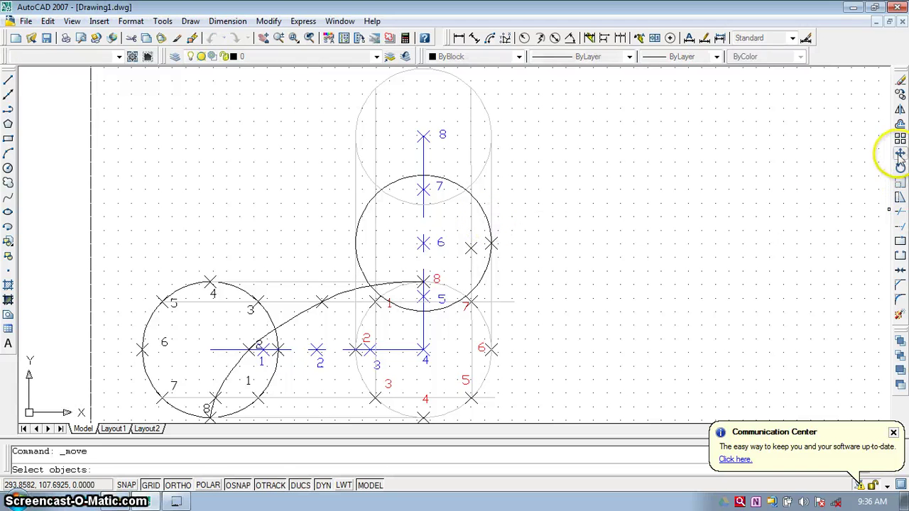
click(485, 268)
key(Return)
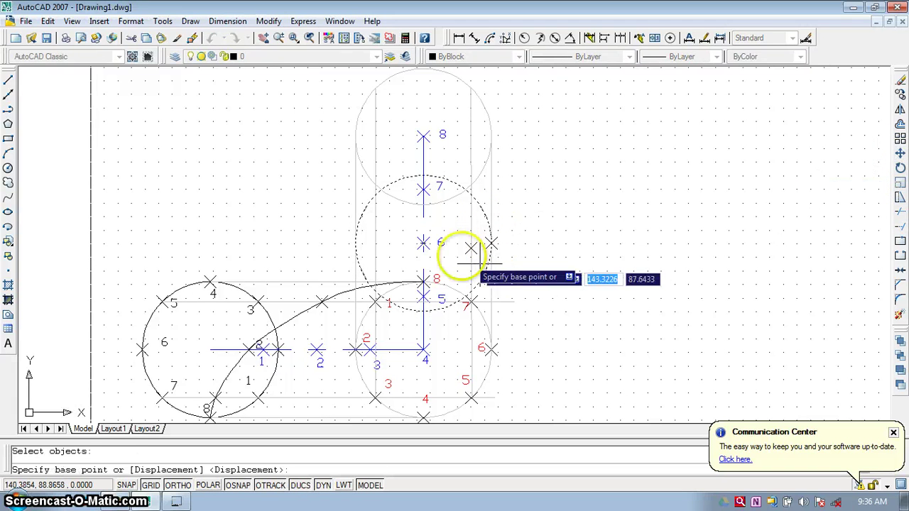
click(424, 243)
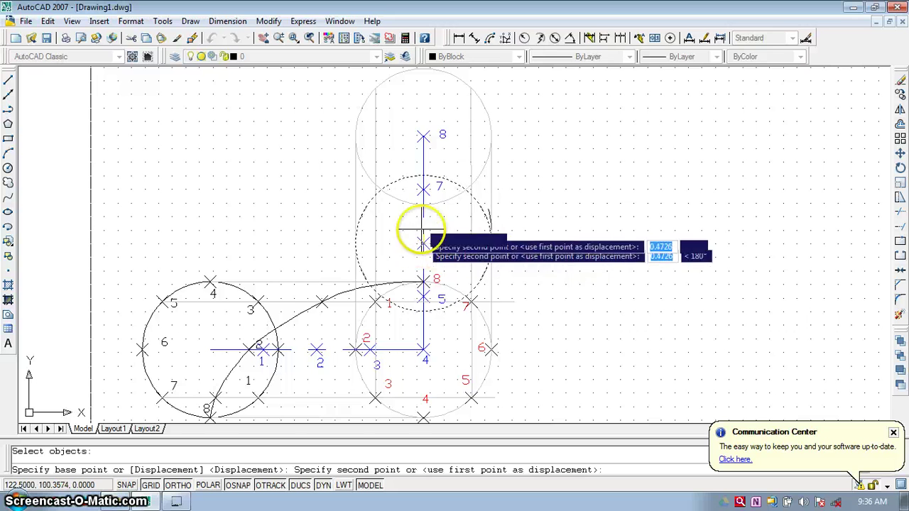
click(423, 191)
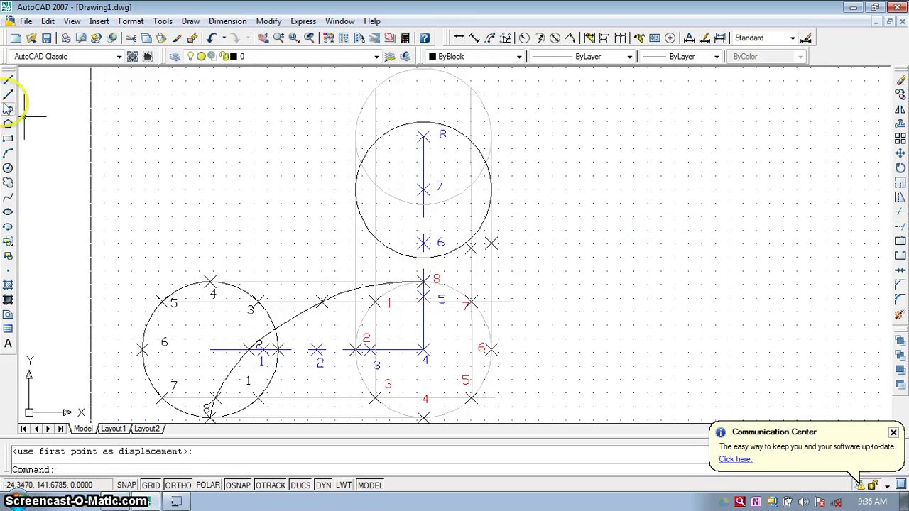
click(8, 270)
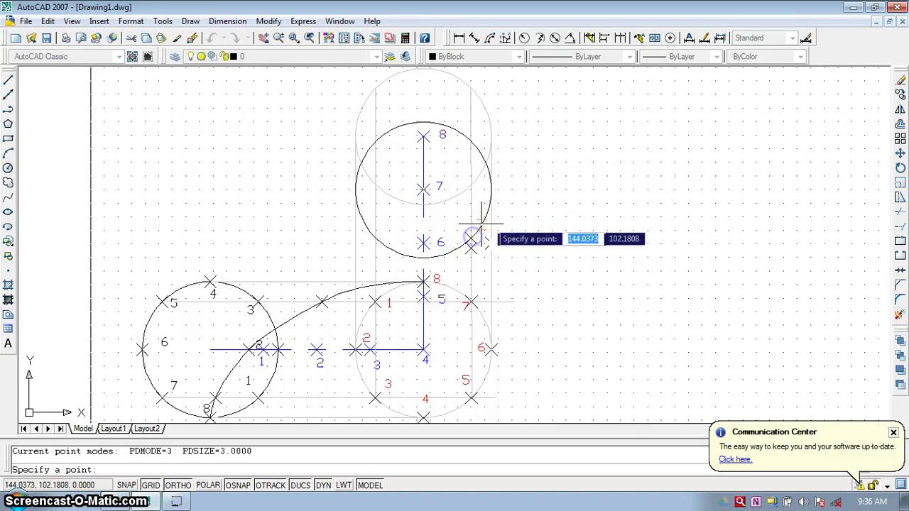
key(Escape)
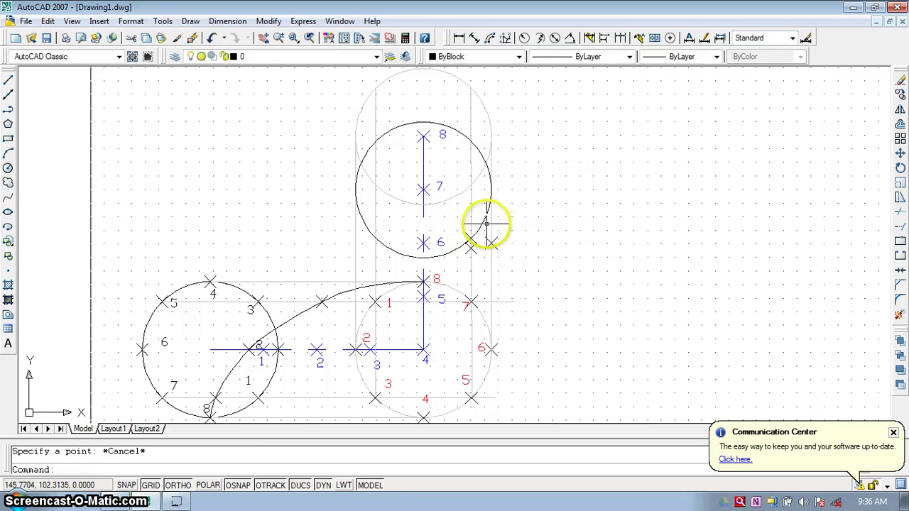
Move the upper circle's centre from point 7 up to point 8
click(900, 154)
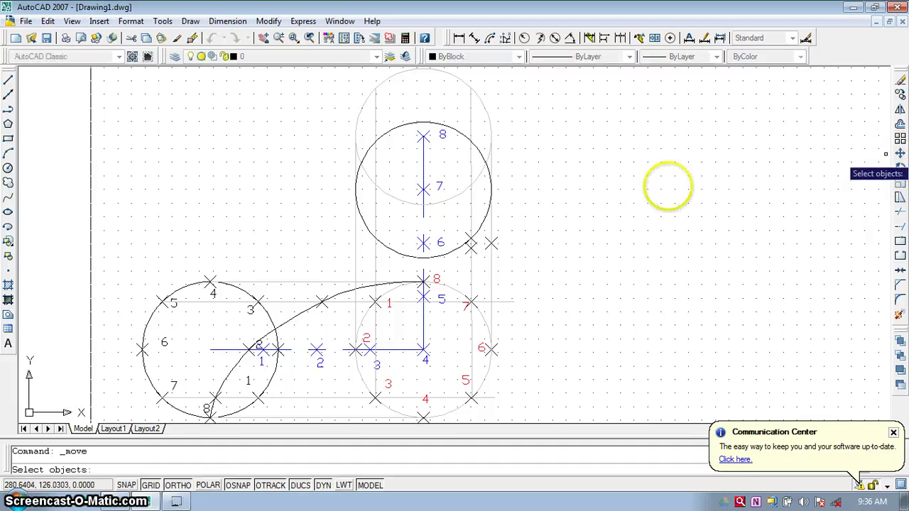
click(488, 215)
click(486, 215)
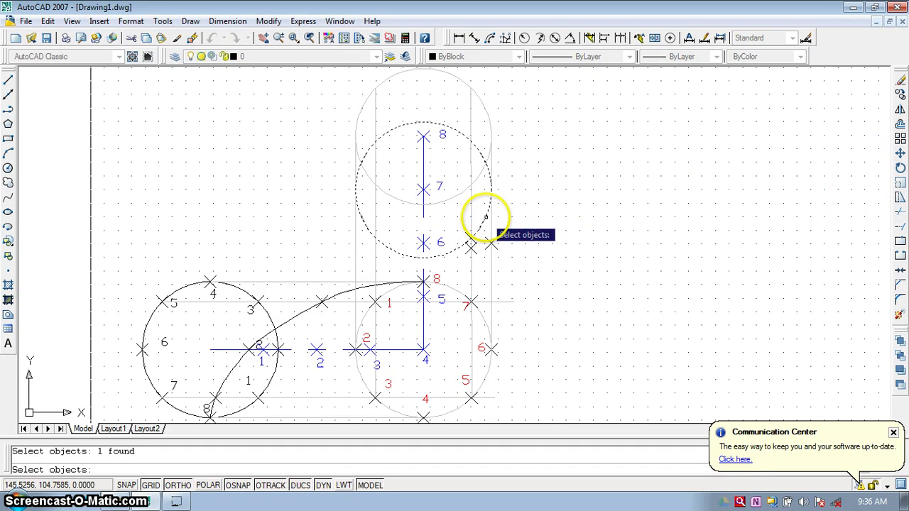
key(Return)
click(424, 188)
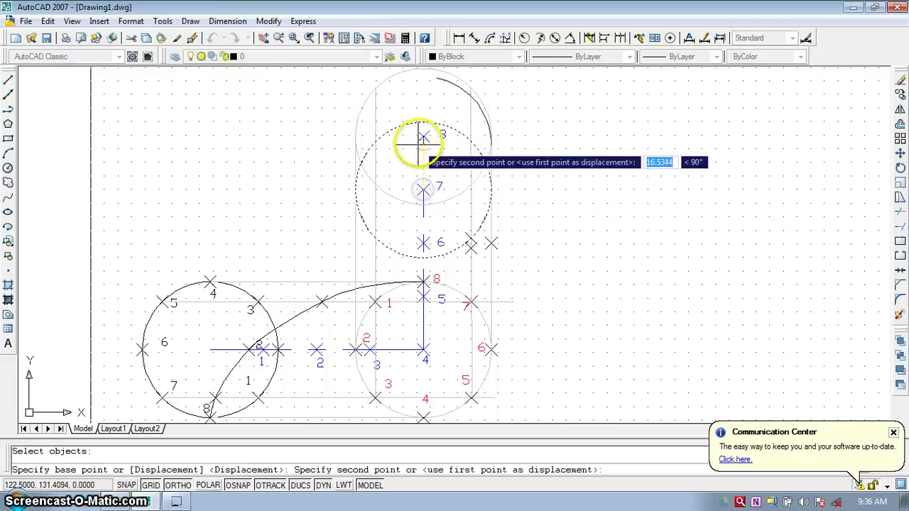
click(423, 135)
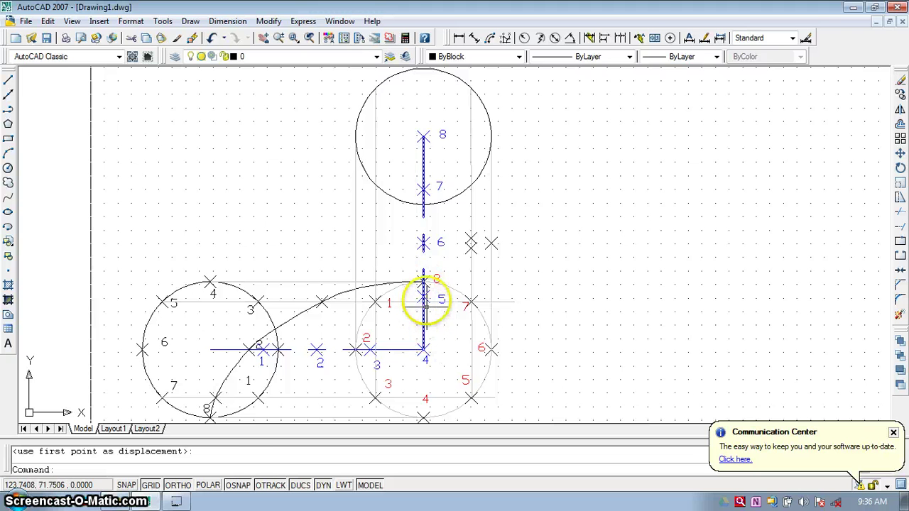
click(9, 272)
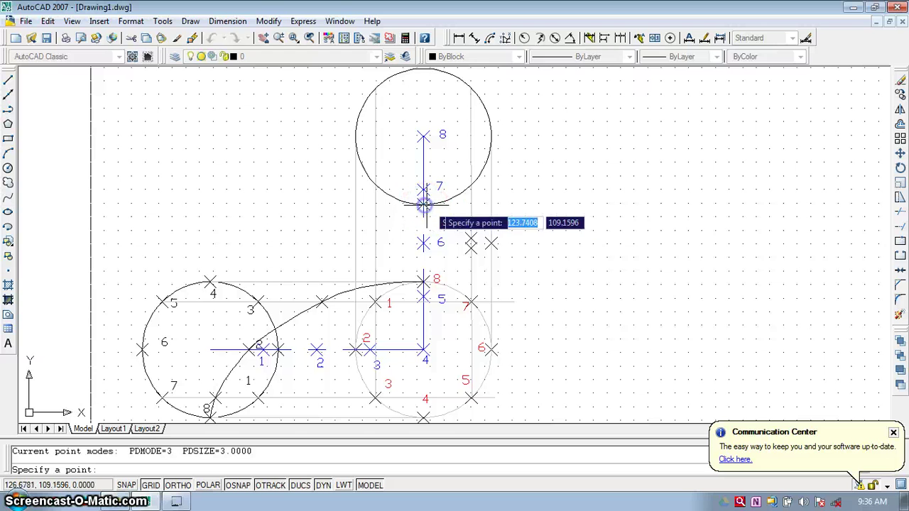
key(Escape)
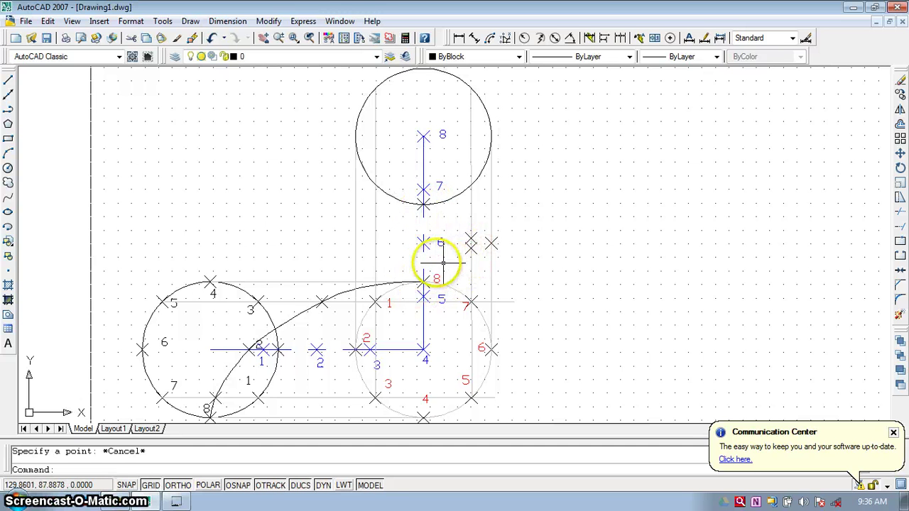
Draw a polyline from point 8 through the two marked positions to point 7
scroll(481, 207, up, 2)
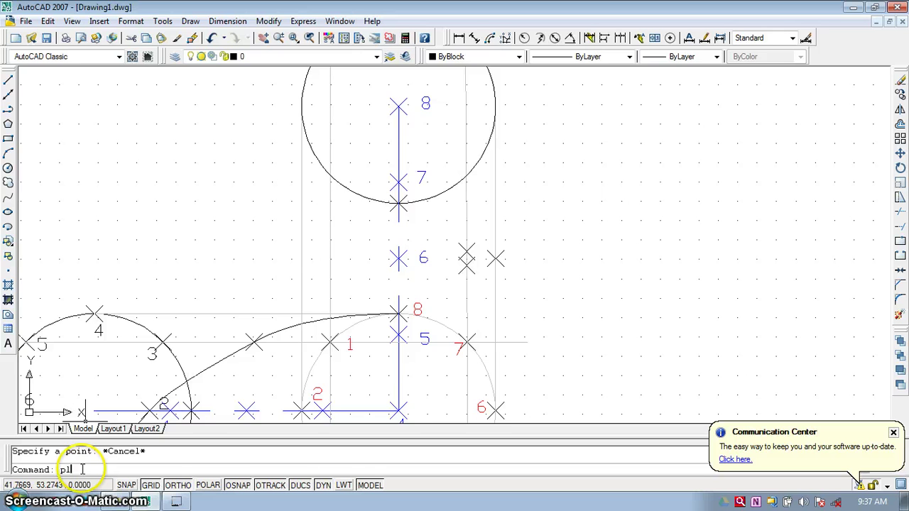
text(e)
key(Return)
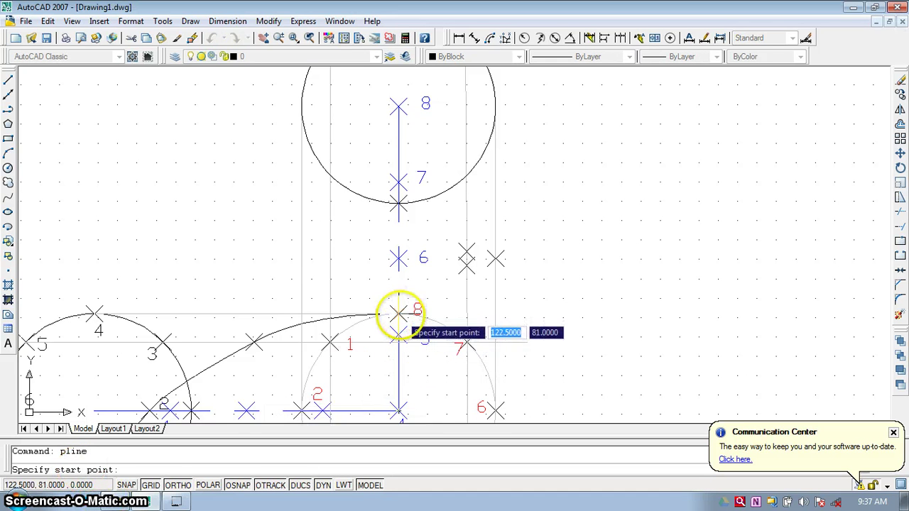
click(399, 312)
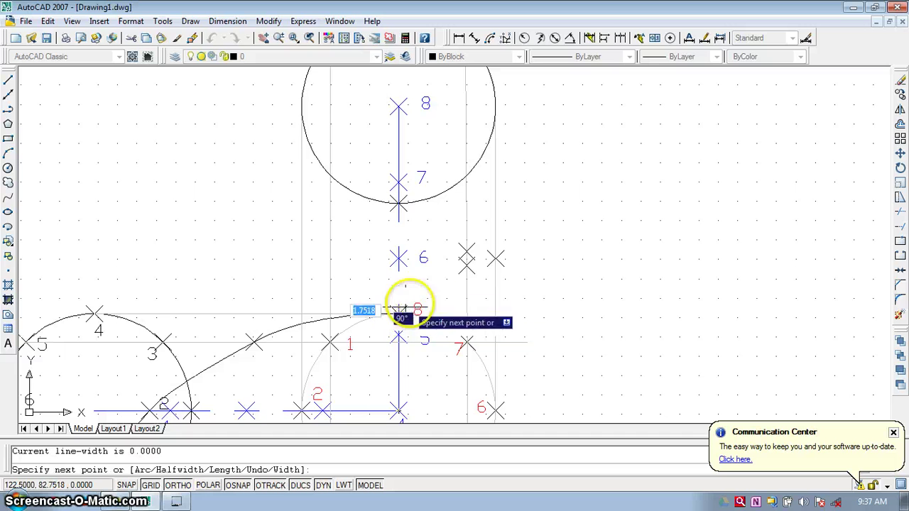
click(466, 261)
click(494, 260)
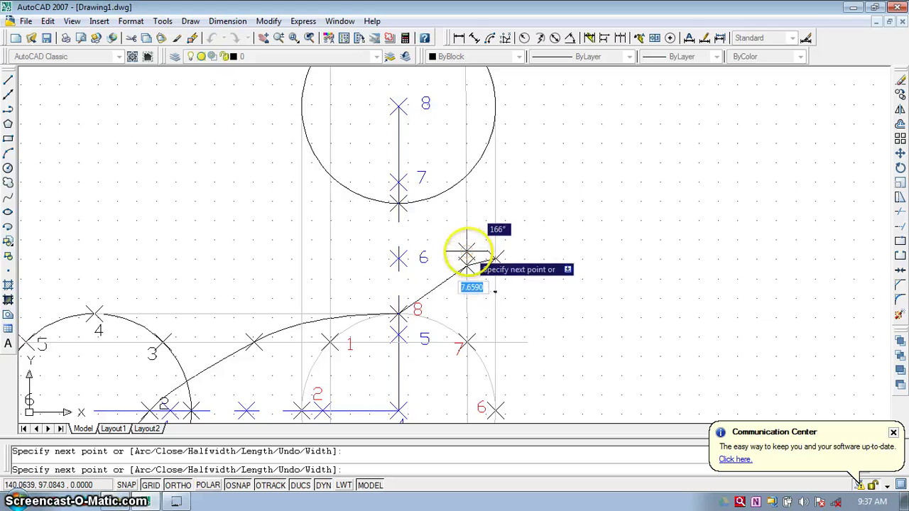
click(398, 206)
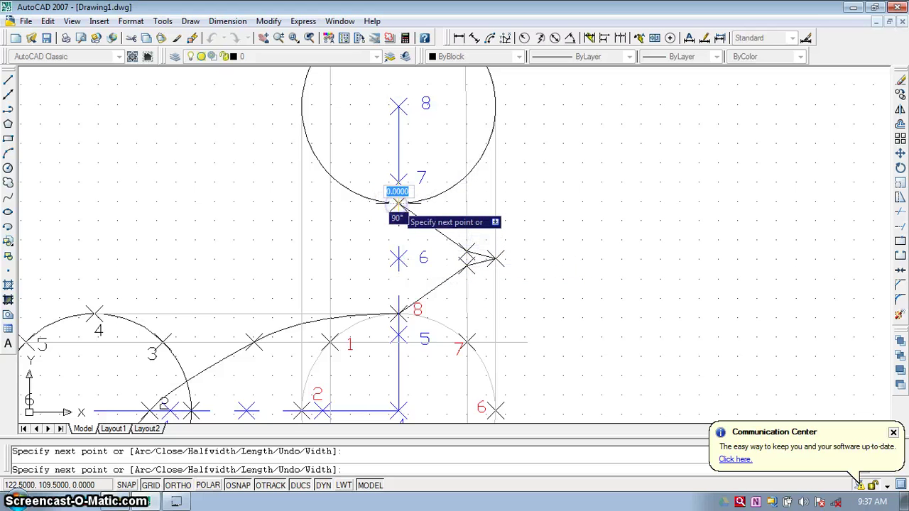
key(Escape)
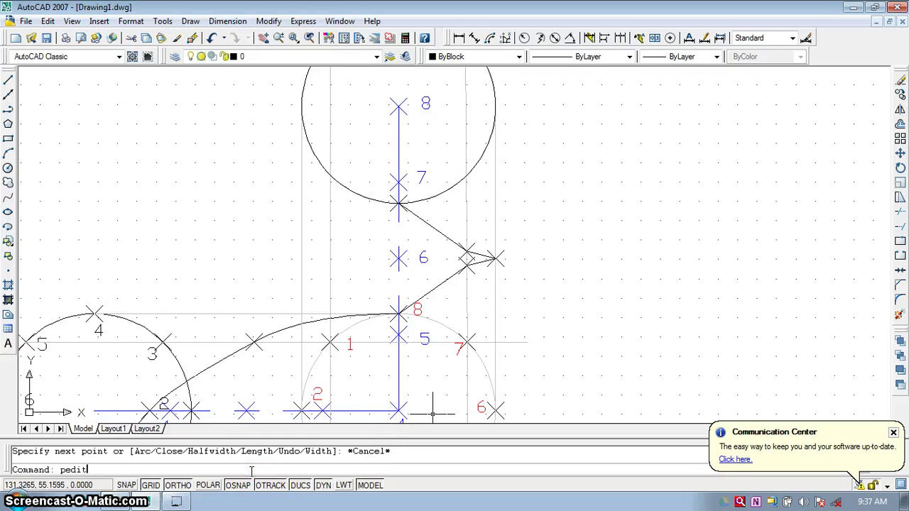
Smooth the new polyline into a fitted curve with PEDIT, then select that curve
text(pedit)
key(Return)
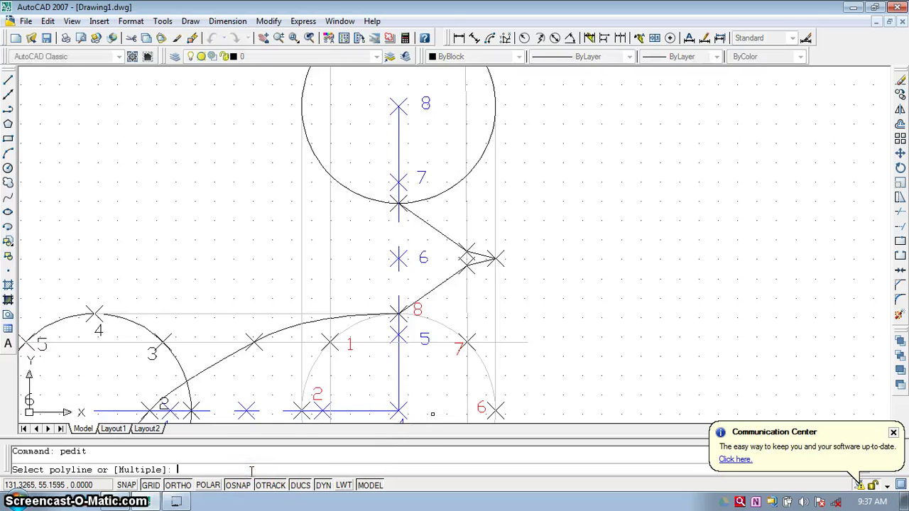
click(442, 283)
click(473, 371)
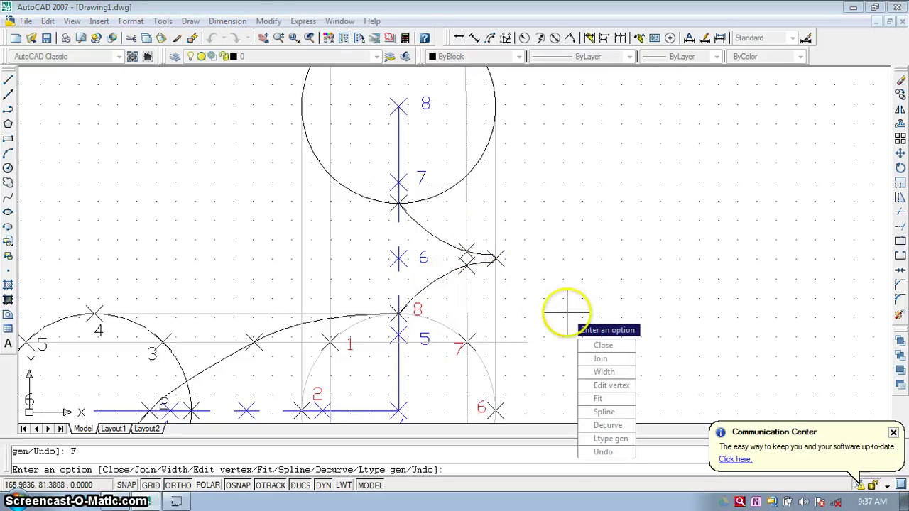
key(Escape)
scroll(504, 268, up, 3)
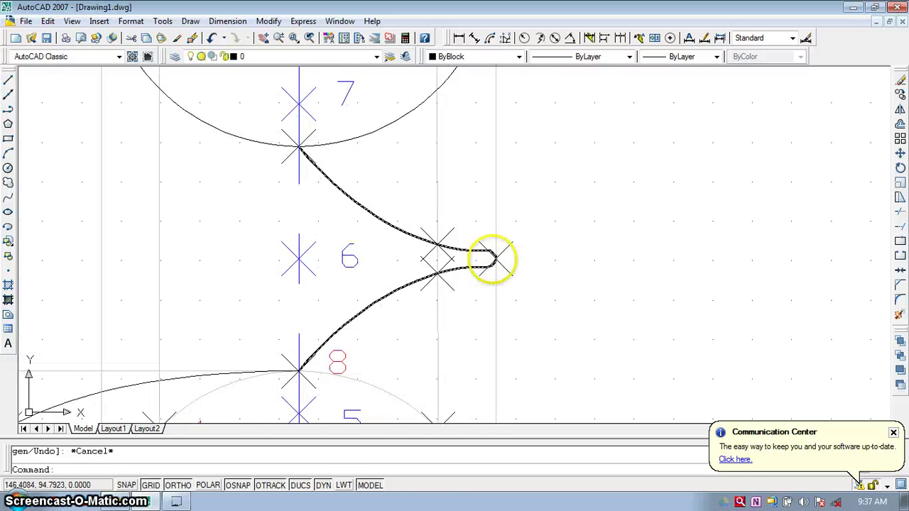
click(409, 285)
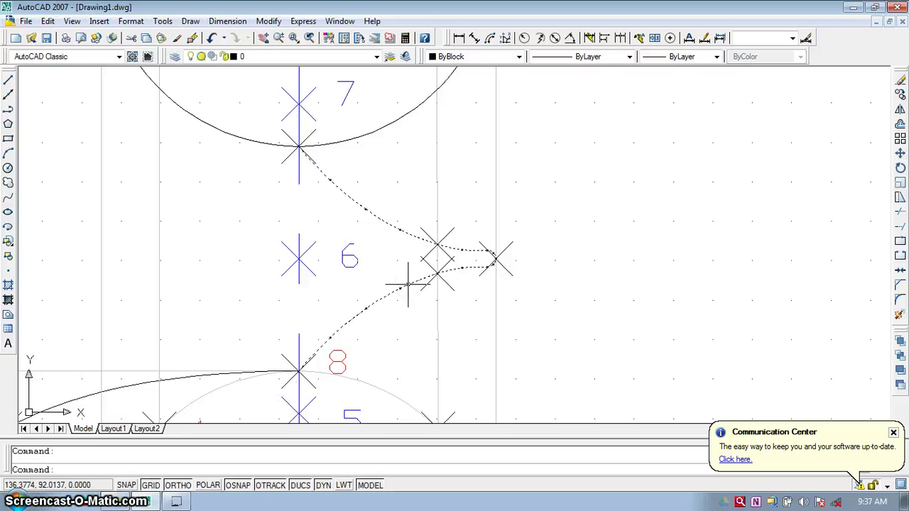
Delete the curve and draw a polyline from point 8 through the marked position to the rightmost marker
key(Delete)
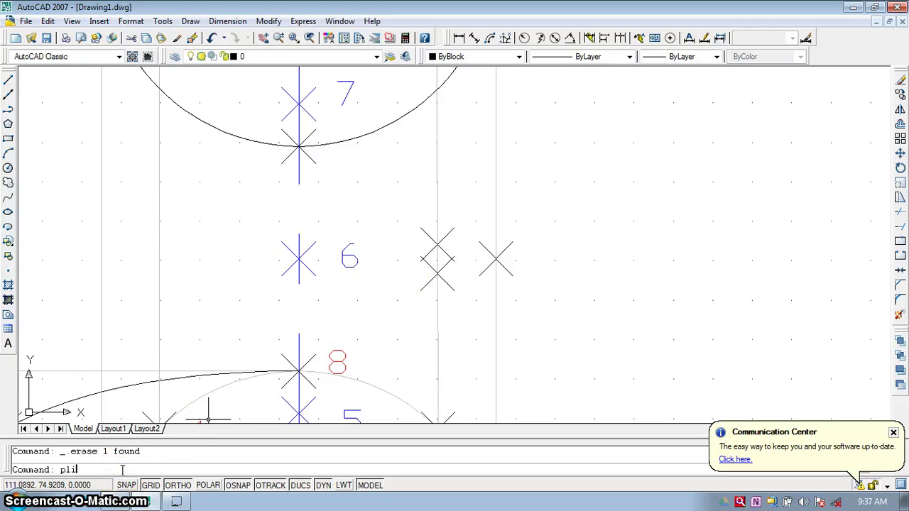
text(pline)
key(Return)
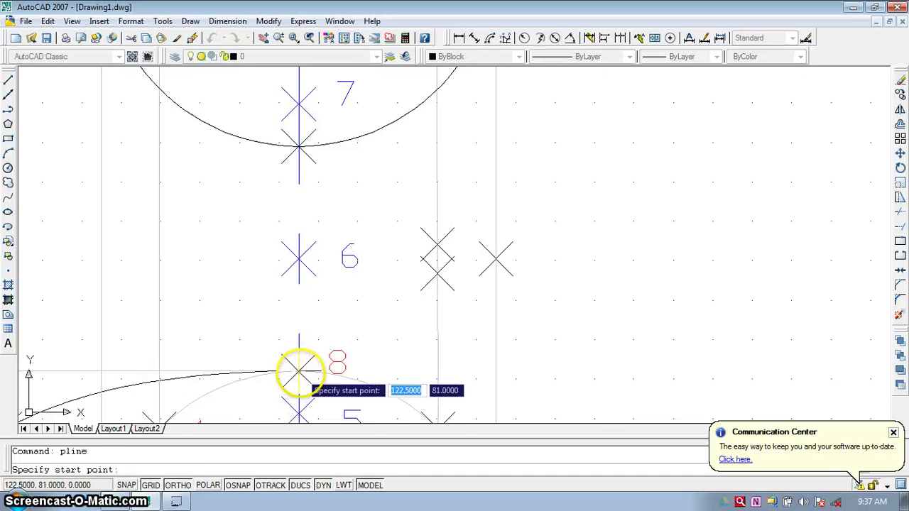
click(299, 370)
click(437, 272)
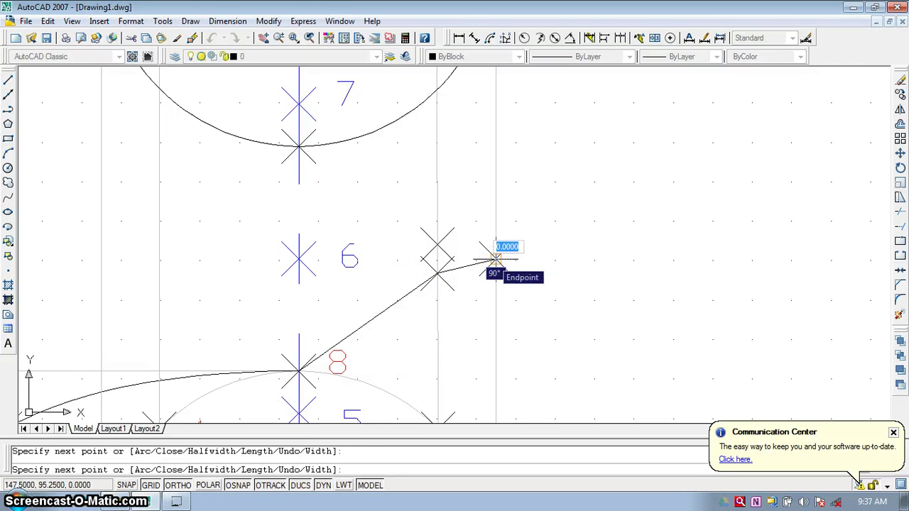
click(496, 261)
key(Escape)
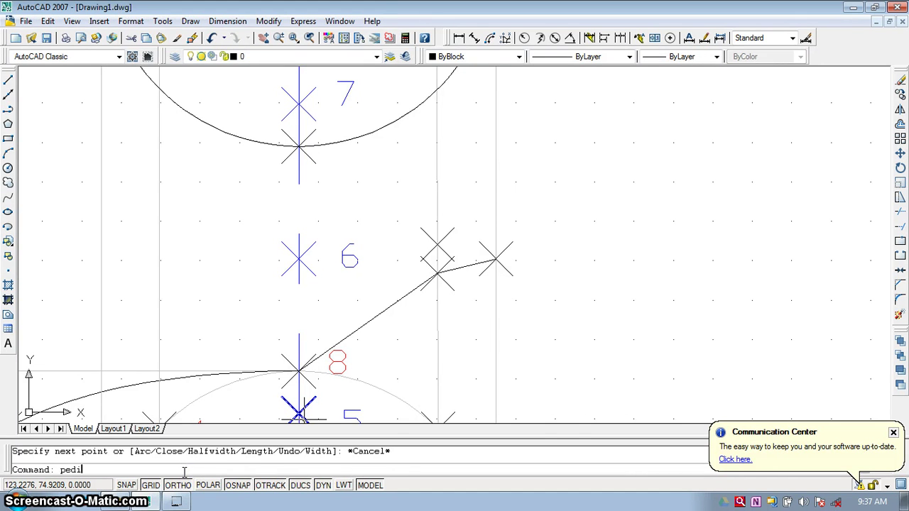
Apply Fit to the new polyline so it becomes a smooth curve
key(Return)
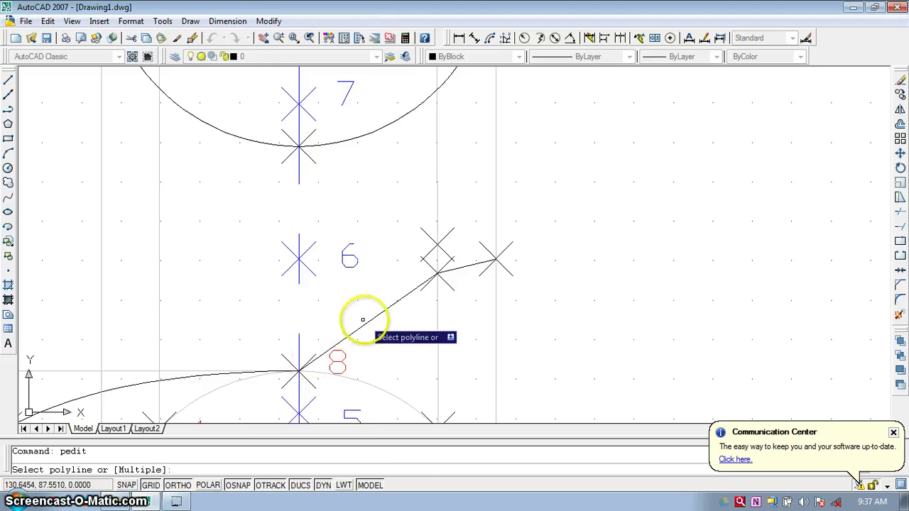
click(373, 319)
key(Down)
key(Down)
key(Down)
key(Down)
key(Down)
key(Return)
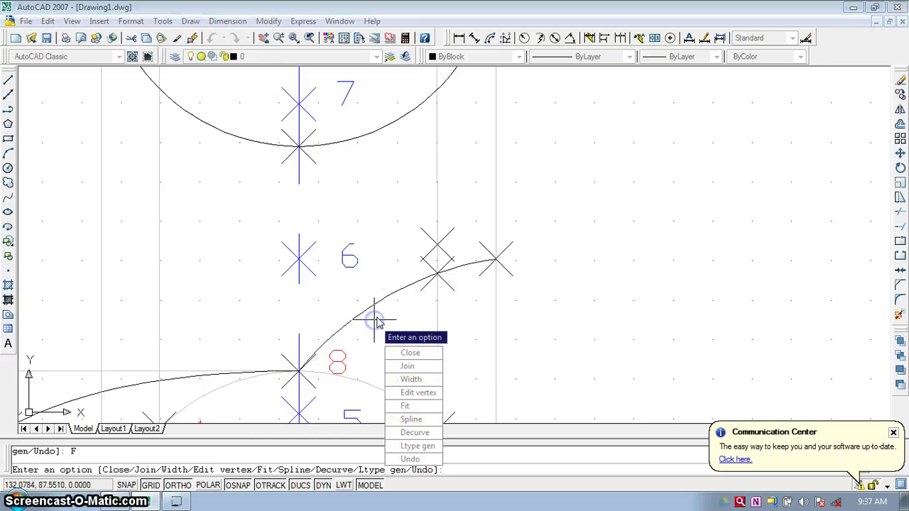
key(Escape)
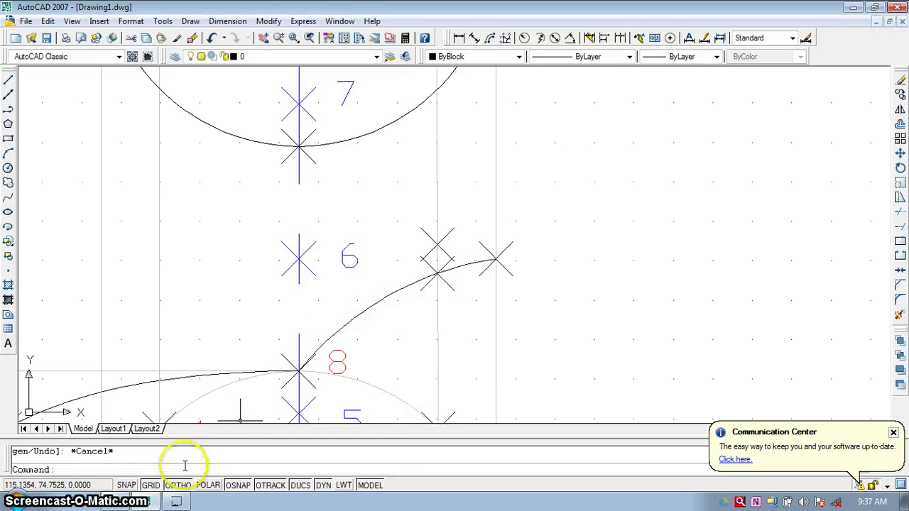
Draw a polyline from the lower curve's end through the upper marker to point 7
click(175, 469)
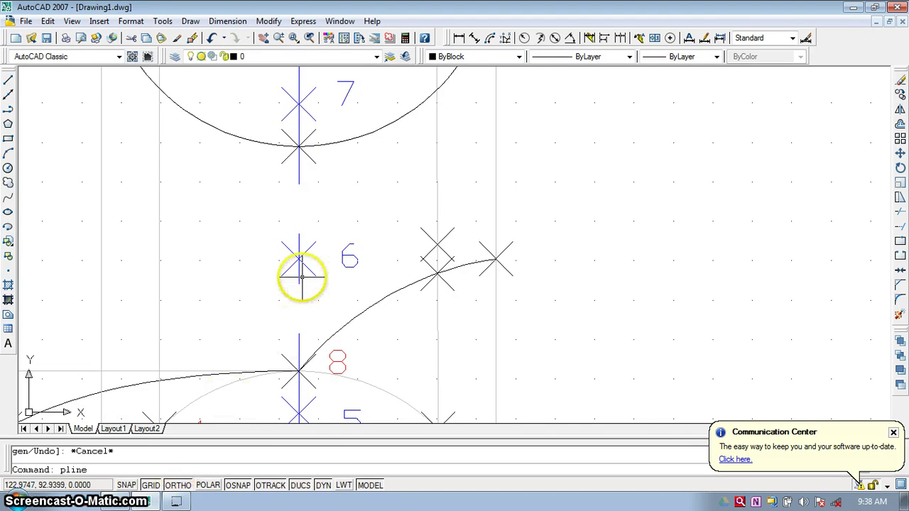
key(Return)
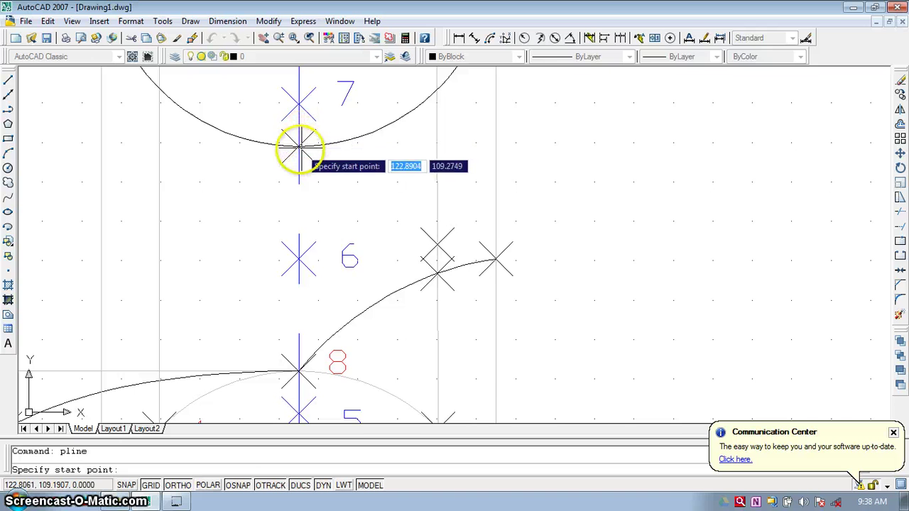
click(499, 260)
click(438, 245)
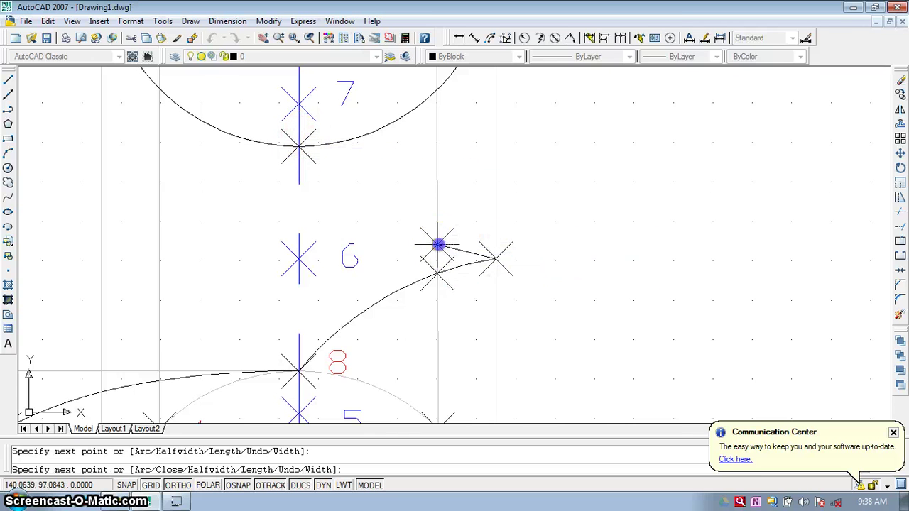
click(299, 148)
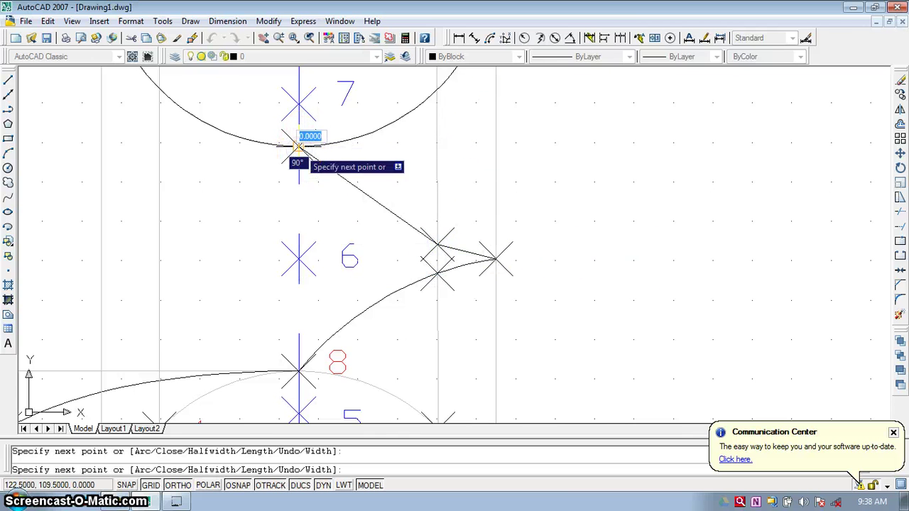
key(Escape)
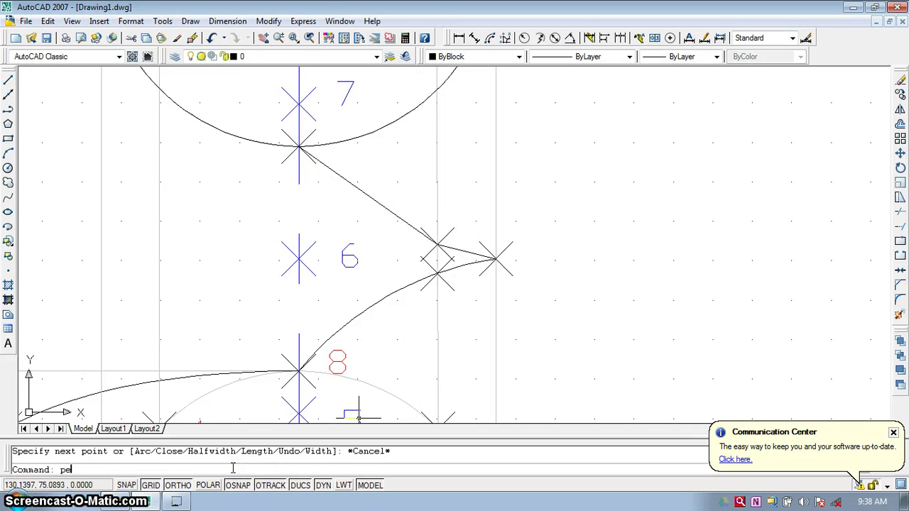
Fit the upper polyline into a smooth curve with PEDIT
text(pedit)
key(Return)
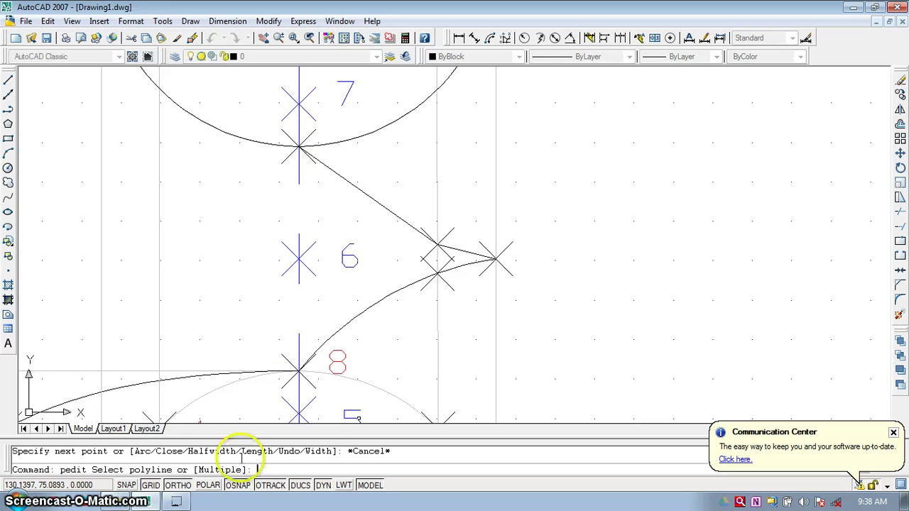
click(392, 216)
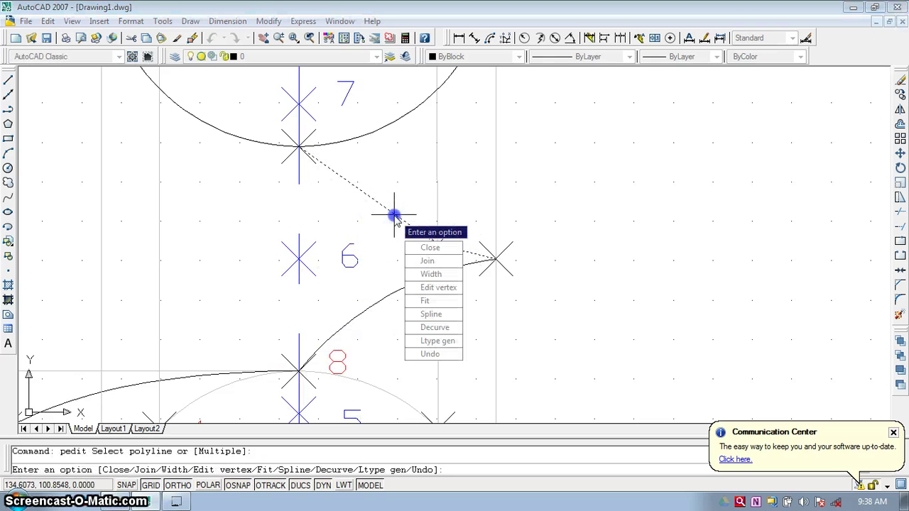
key(Return)
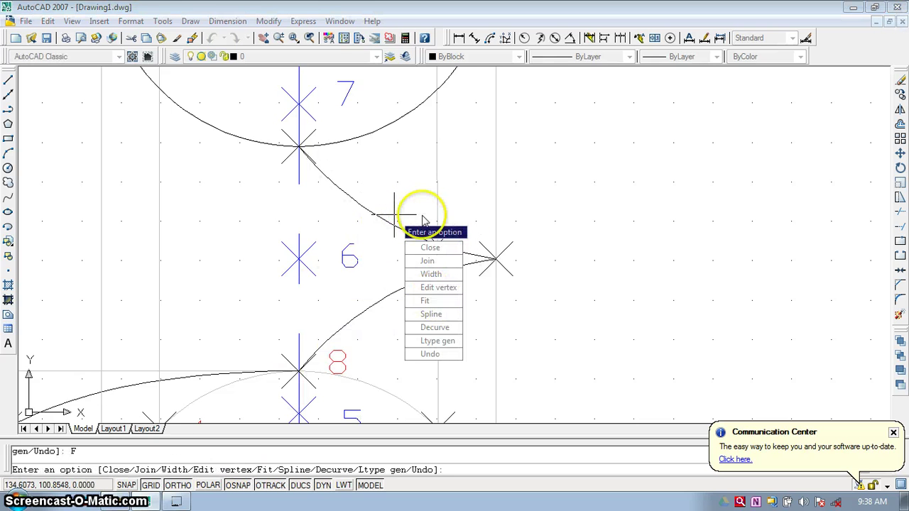